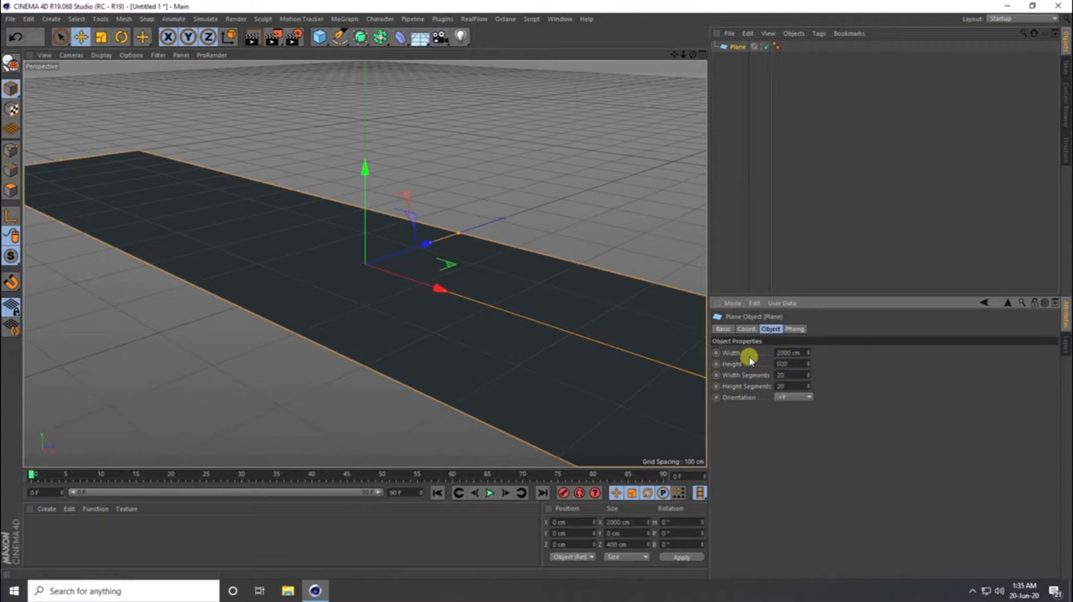
# - Set the plane's height to 2000 cm, then duplicate the plane with orientation +Z
pyautogui.press('Return')
pyautogui.moveTo(460, 321)
pyautogui.keyDown('alt'); pyautogui.mouseDown()
pyautogui.moveTo(414, 345)
pyautogui.moveTo(420, 329)
pyautogui.mouseUp(); pyautogui.keyUp('alt')
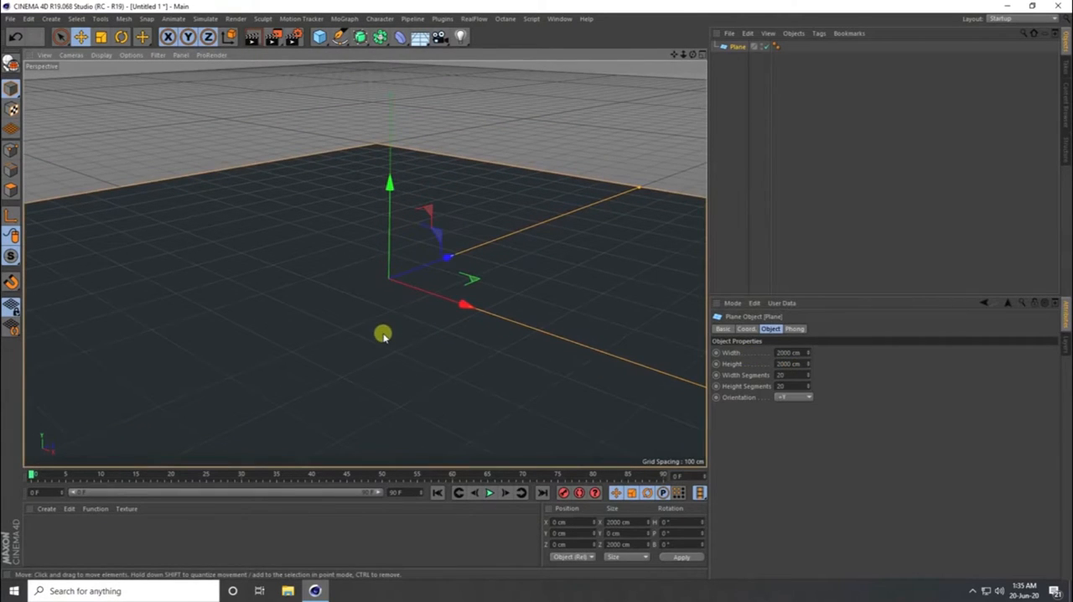
pyautogui.hotkey('ctrl', 'c')
pyautogui.hotkey('ctrl', 'v')
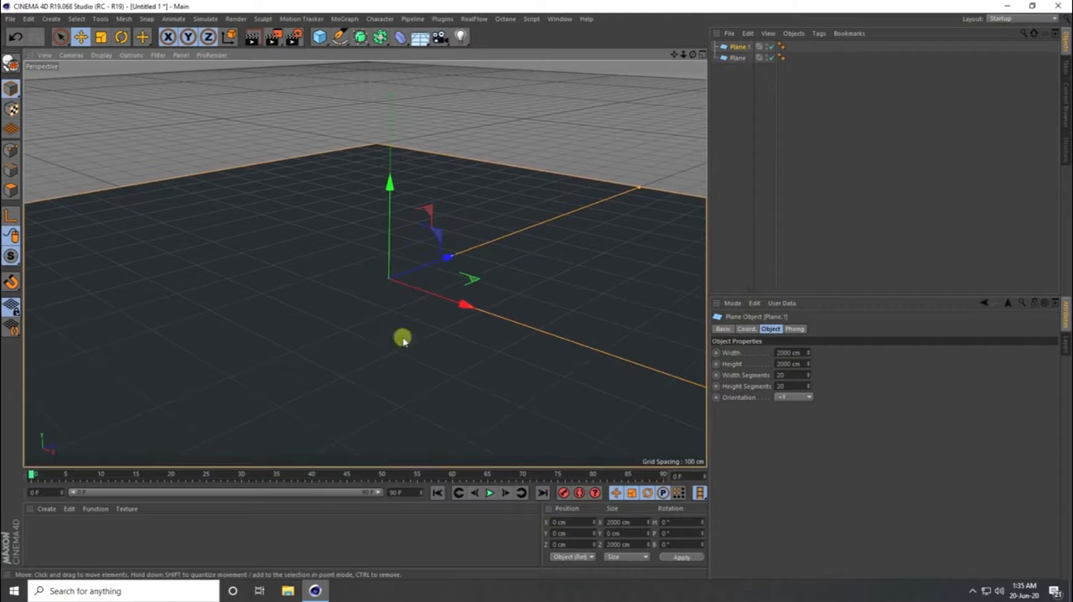
pyautogui.click(781, 397)
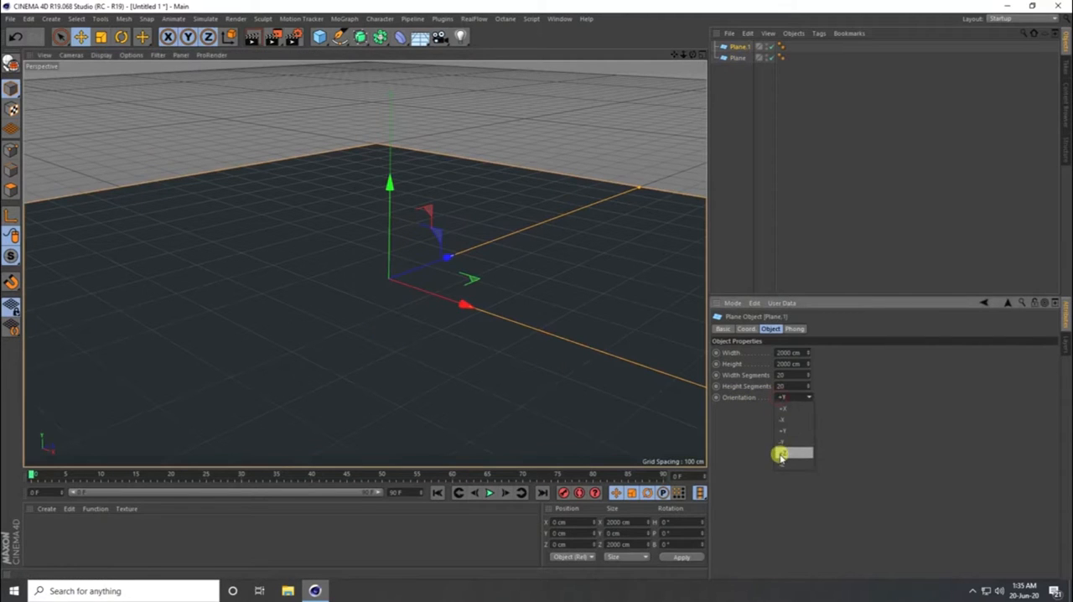
pyautogui.click(784, 453)
# - Move the duplicated upright plane back to Z about 284 cm and up to Y about 212 cm to form a back wall
pyautogui.moveTo(441, 261); pyautogui.dragTo(532, 230)
pyautogui.keyDown('alt'); pyautogui.moveTo(445, 302); pyautogui.dragTo(502, 286); pyautogui.keyUp('alt')
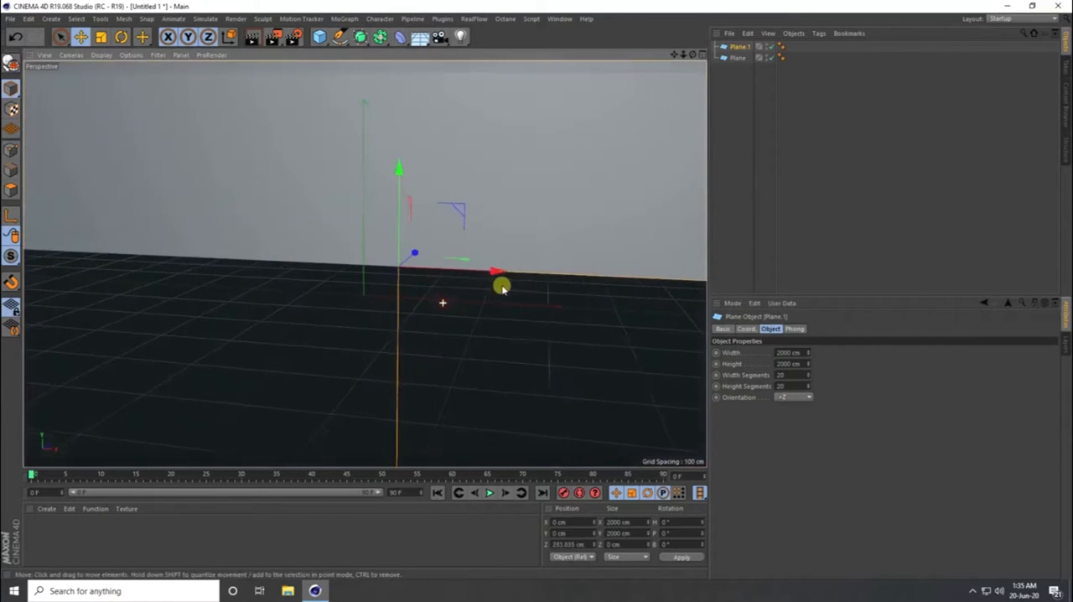
pyautogui.moveTo(405, 178); pyautogui.dragTo(405, 60)
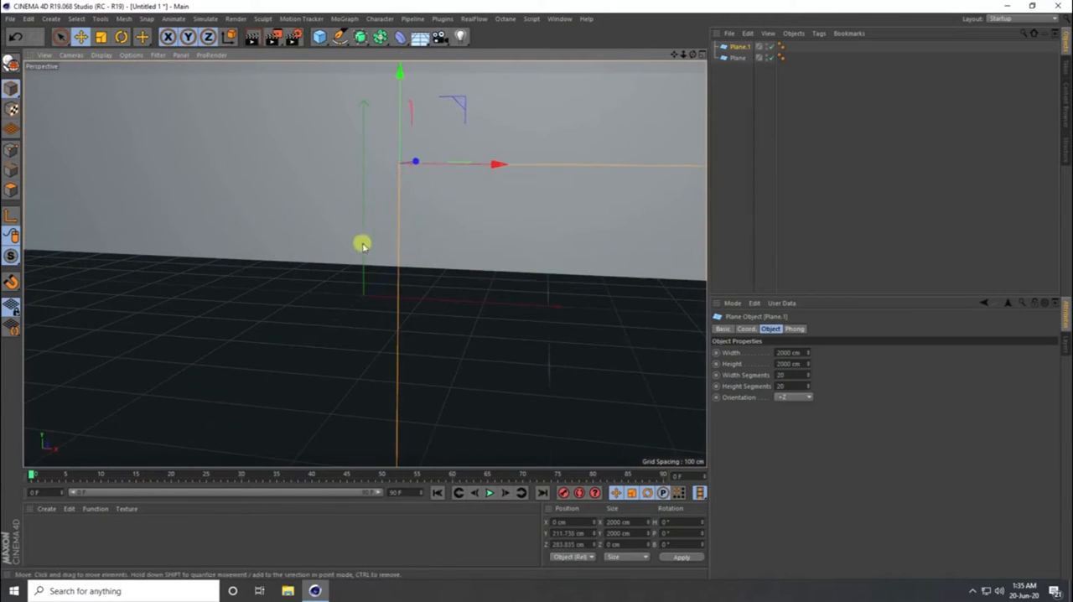
pyautogui.moveTo(372, 308)
pyautogui.keyDown('alt'); pyautogui.mouseDown()
pyautogui.moveTo(340, 316)
pyautogui.moveTo(364, 302)
pyautogui.mouseUp(); pyautogui.keyUp('alt')
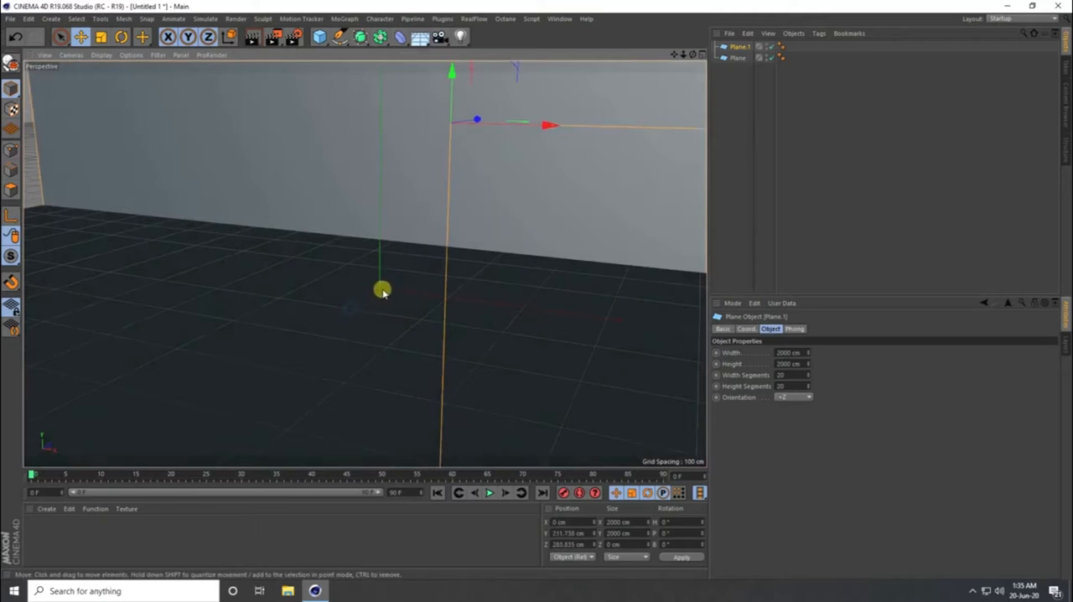
# - Add a torus on the floor plane and set its ring radius to 150 cm
pyautogui.click(319, 36)
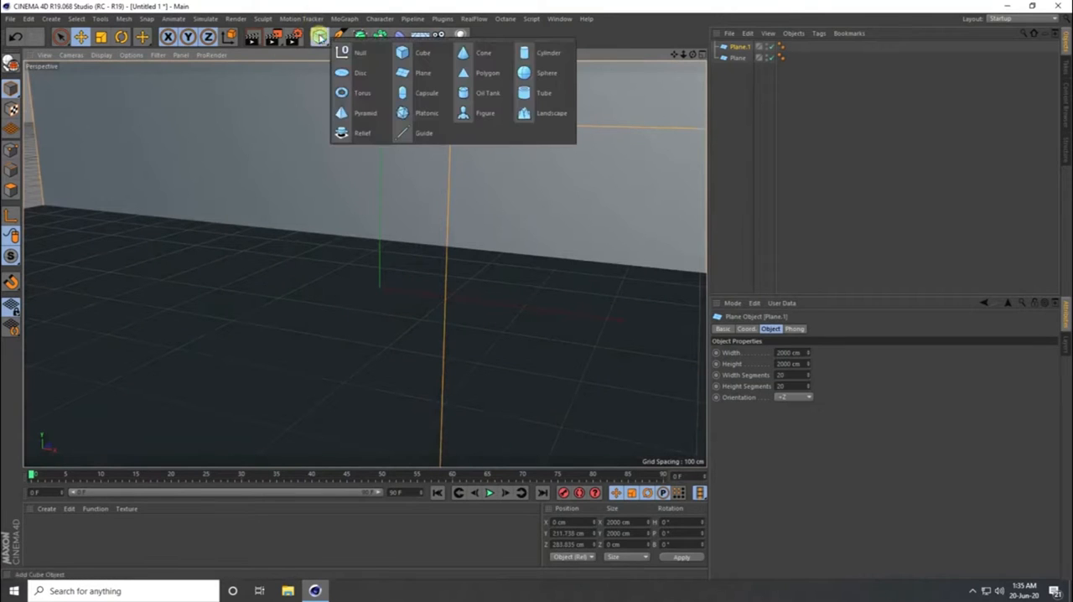
pyautogui.click(374, 99)
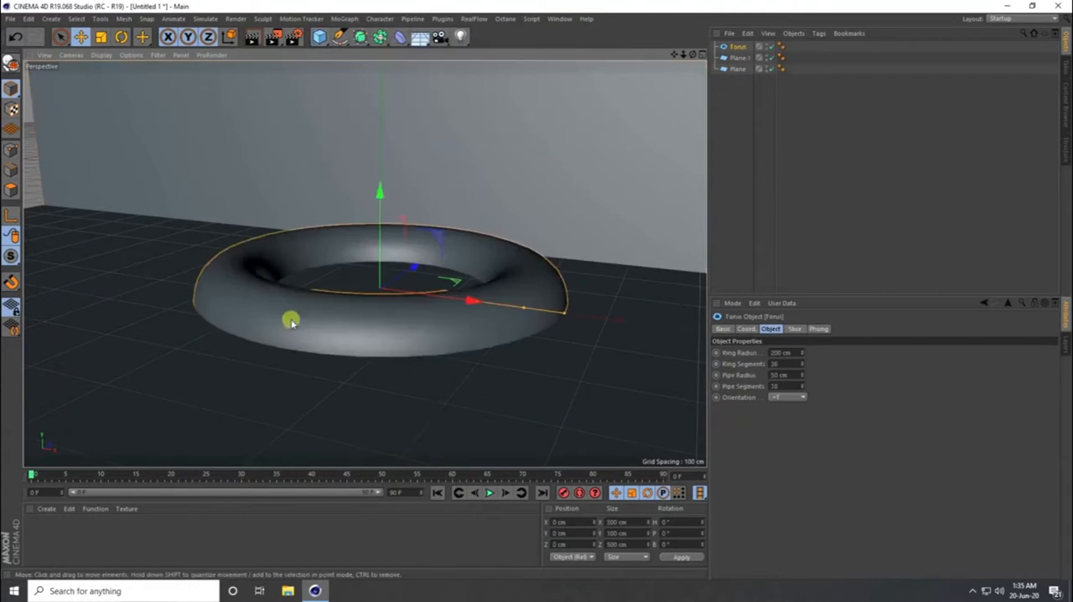
pyautogui.keyDown('alt'); pyautogui.moveTo(290, 319); pyautogui.dragTo(327, 334); pyautogui.keyUp('alt')
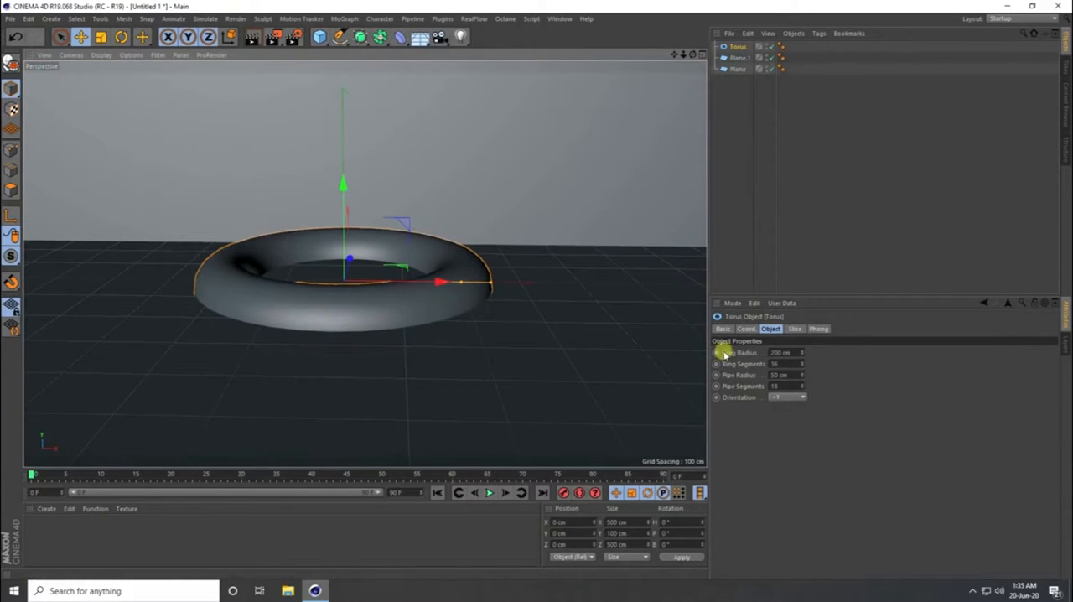
pyautogui.moveTo(803, 352); pyautogui.dragTo(803, 353)
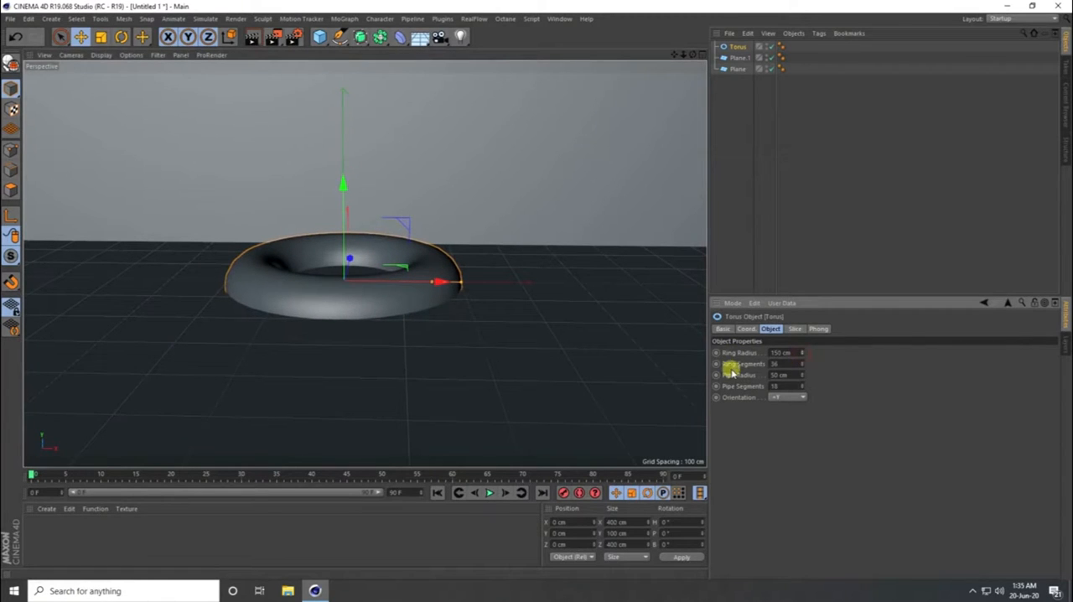
# - Set the perspective view's display mode to Gouraud Shading (Lines)
pyautogui.click(101, 55)
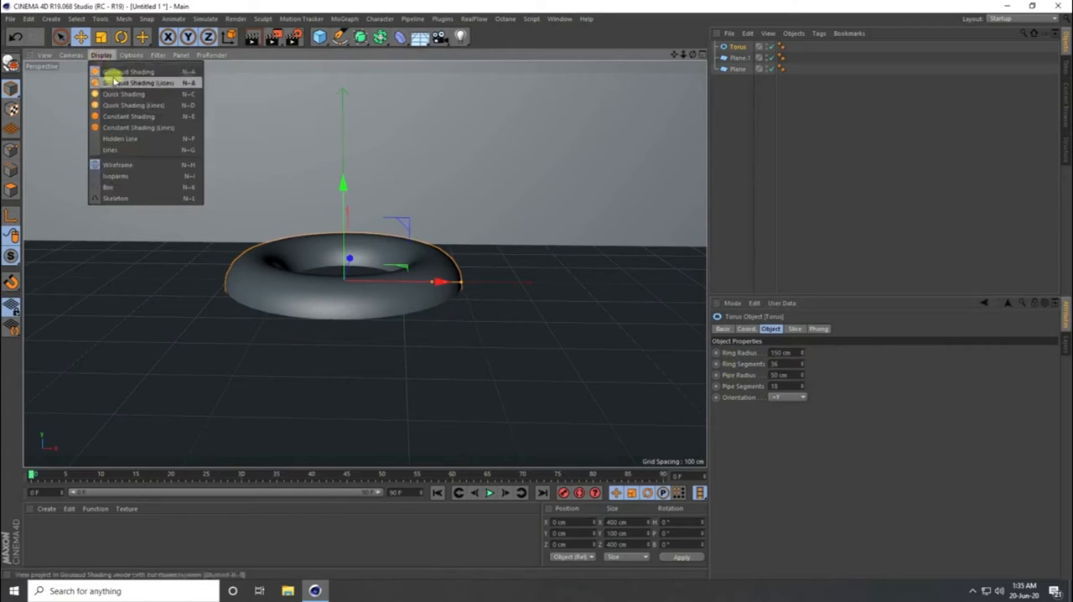
pyautogui.click(112, 79)
pyautogui.scroll(3, 323, 289)
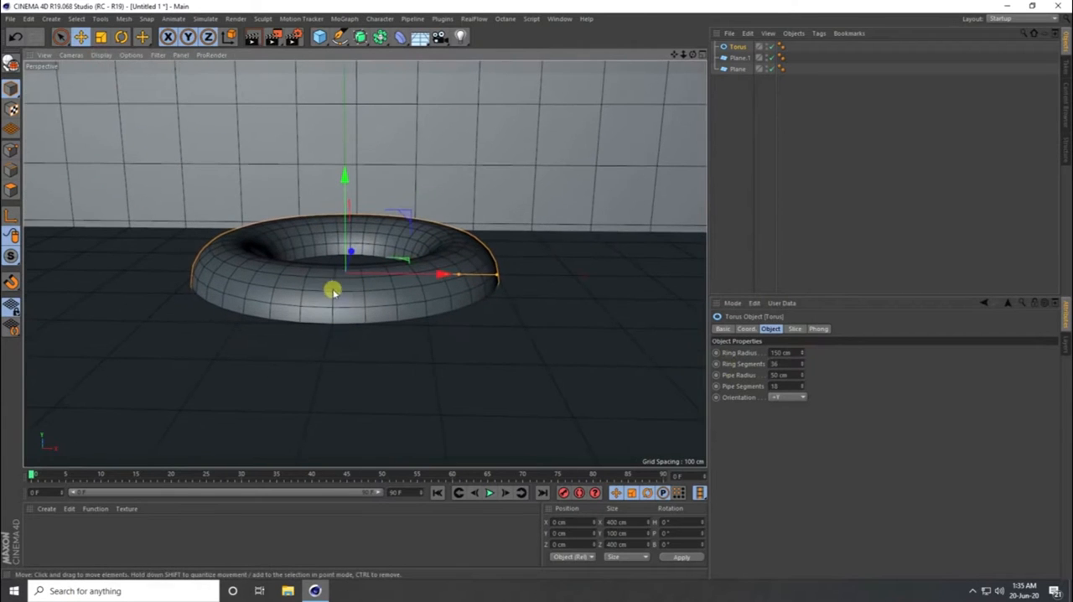
# - Give the torus 100 ring segments, a 75 cm pipe radius and 80 pipe segments
pyautogui.moveTo(801, 363); pyautogui.dragTo(802, 363)
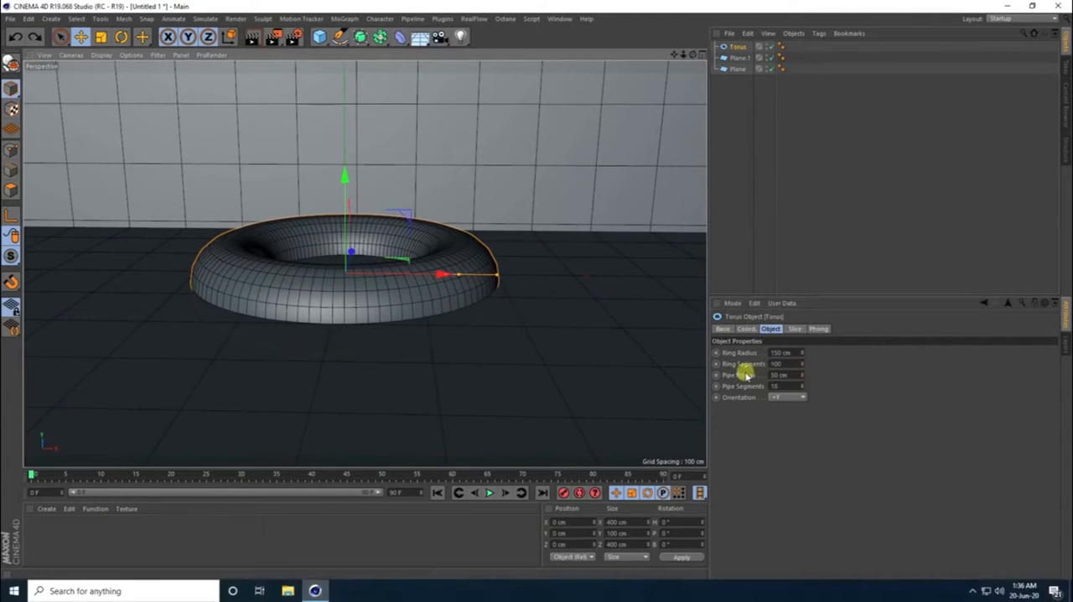
pyautogui.moveTo(803, 375); pyautogui.dragTo(804, 375)
pyautogui.click(802, 375)
pyautogui.click(803, 378)
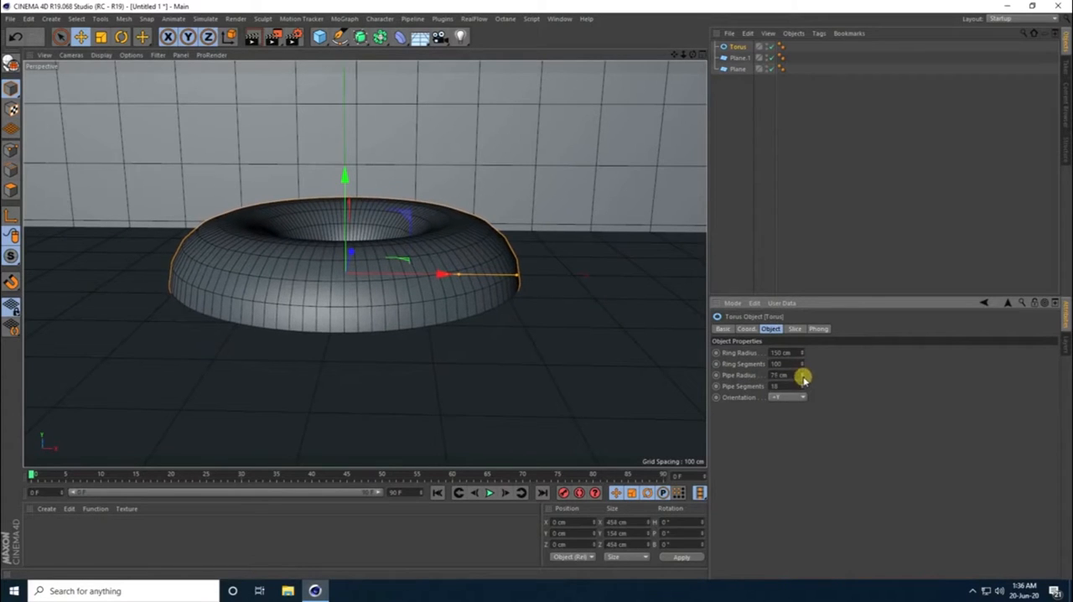
pyautogui.click(804, 377)
pyautogui.moveTo(800, 384); pyautogui.dragTo(803, 385)
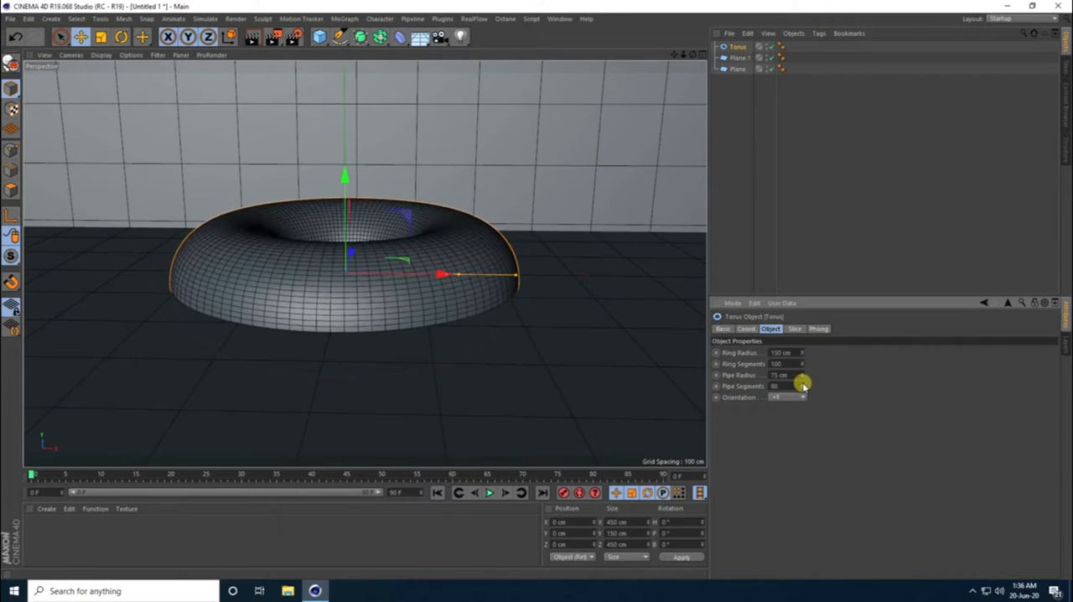
# - Duplicate the torus with a 100 cm ring radius and 30 cm pipe radius, resting on the original at Y about 100 cm
pyautogui.scroll(-1, 309, 298)
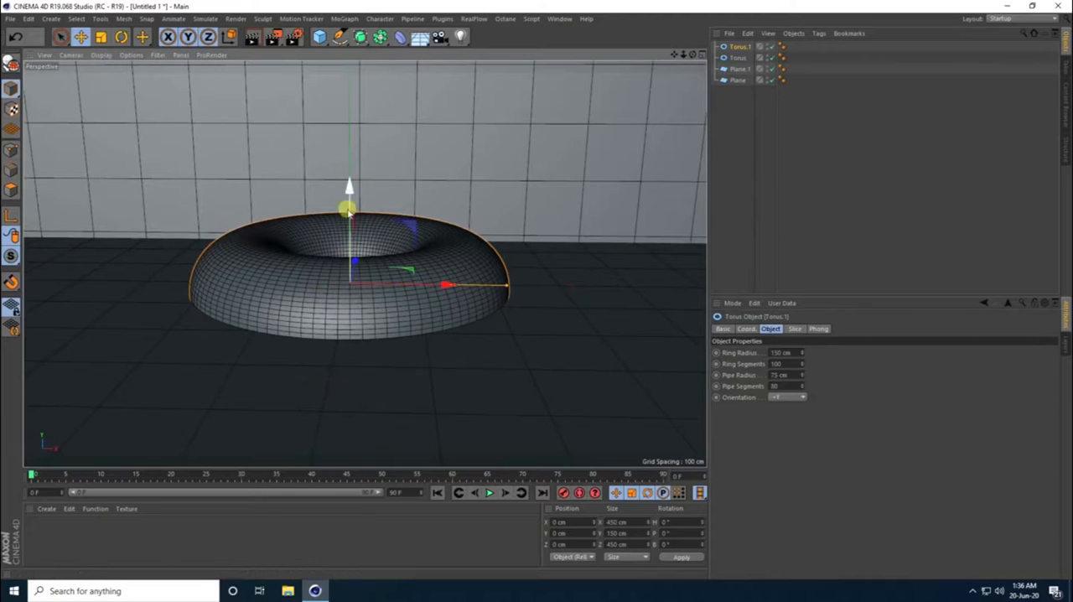
pyautogui.moveTo(347, 208); pyautogui.dragTo(347, 70)
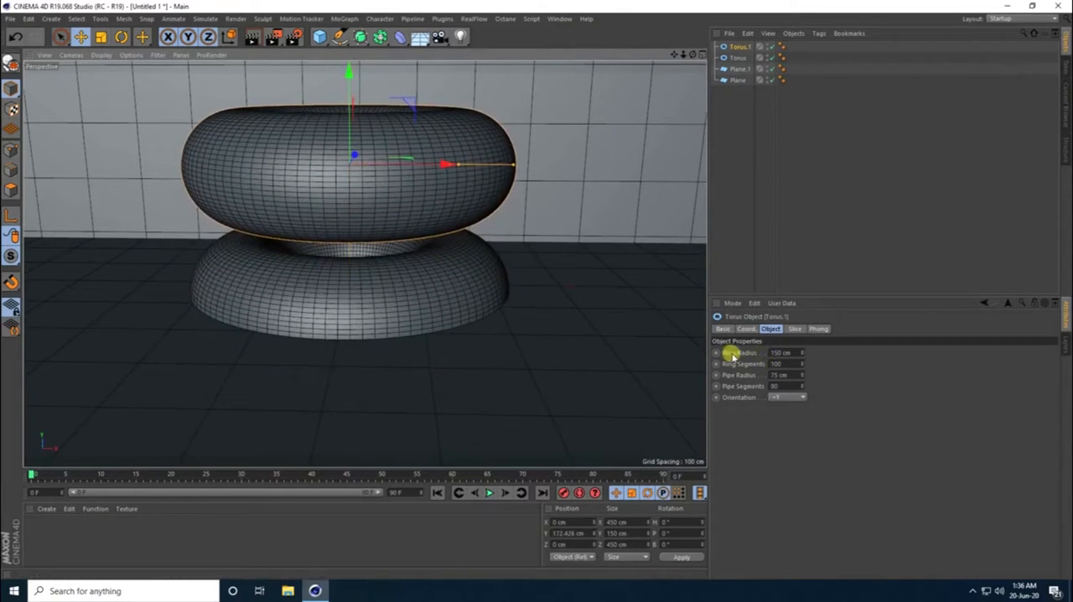
pyautogui.moveTo(803, 355); pyautogui.dragTo(803, 378)
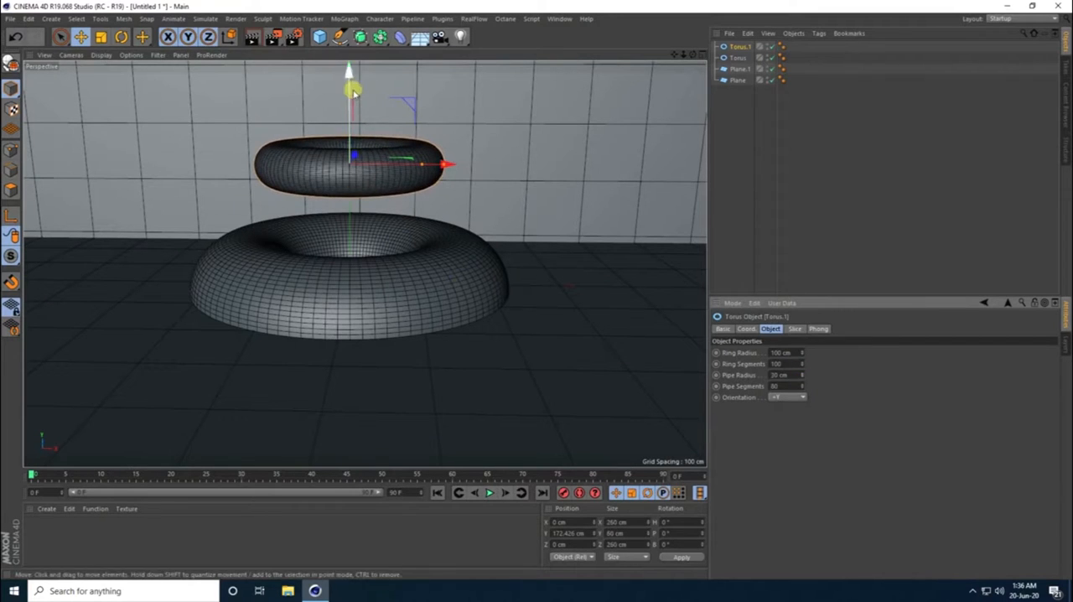
pyautogui.moveTo(353, 78); pyautogui.dragTo(355, 115)
pyautogui.keyDown('alt'); pyautogui.moveTo(362, 280); pyautogui.dragTo(323, 303); pyautogui.keyUp('alt')
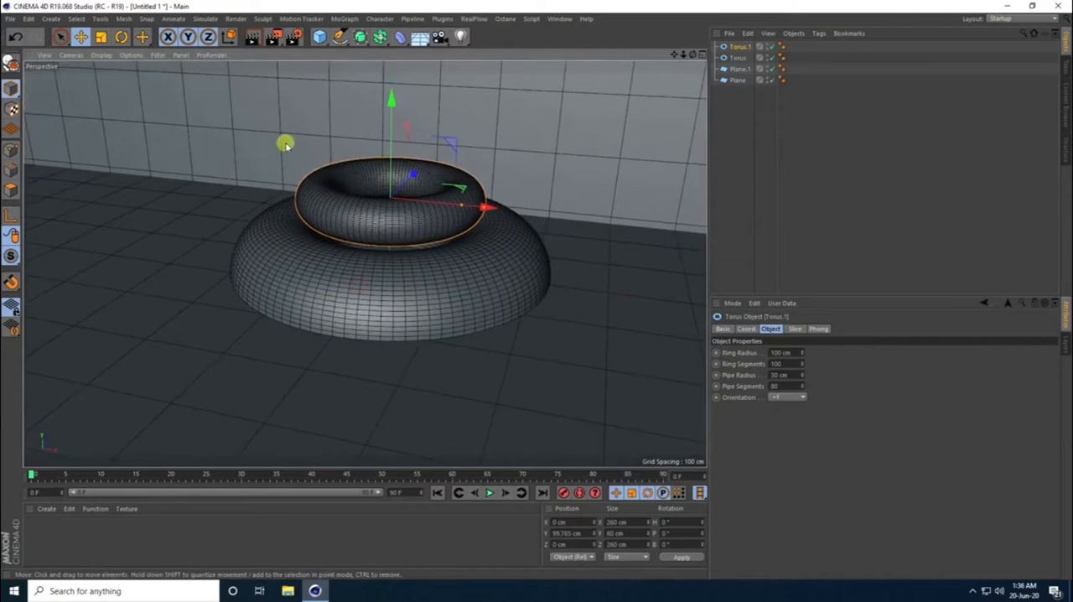
# - Add a cylinder with a 20 cm radius in the centre of the stacked tori, at Y about 2.5 cm
pyautogui.click(320, 37)
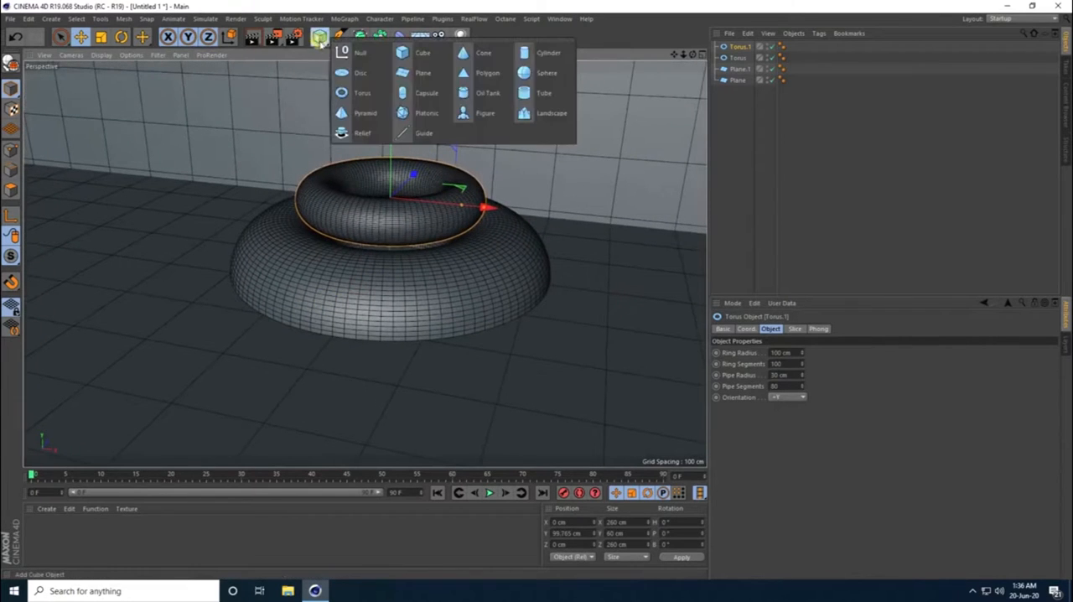
pyautogui.click(541, 52)
pyautogui.moveTo(390, 172); pyautogui.dragTo(390, 132)
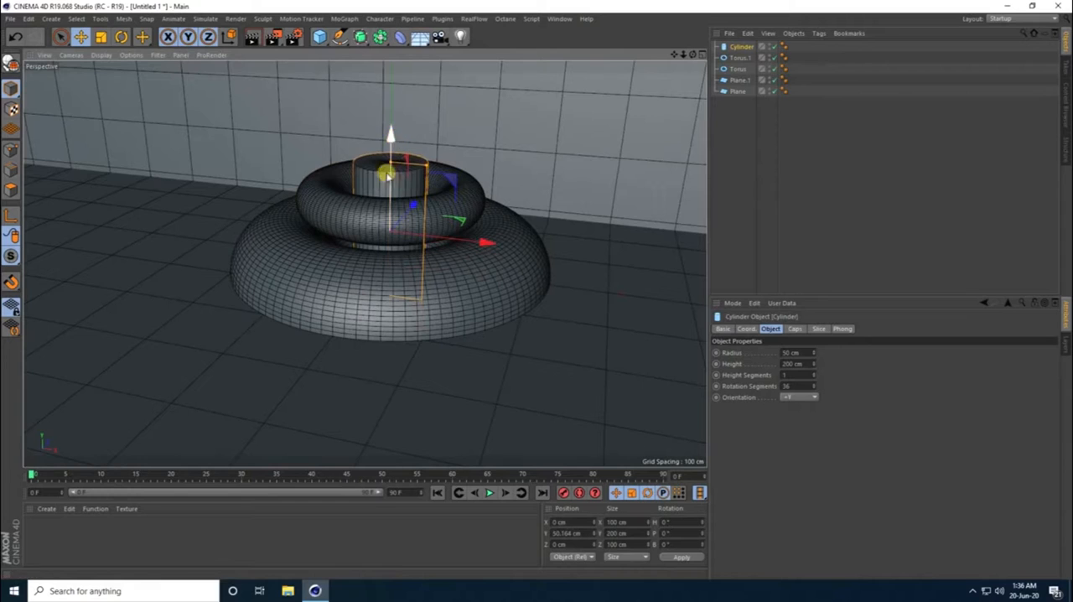
pyautogui.moveTo(426, 168); pyautogui.dragTo(405, 168)
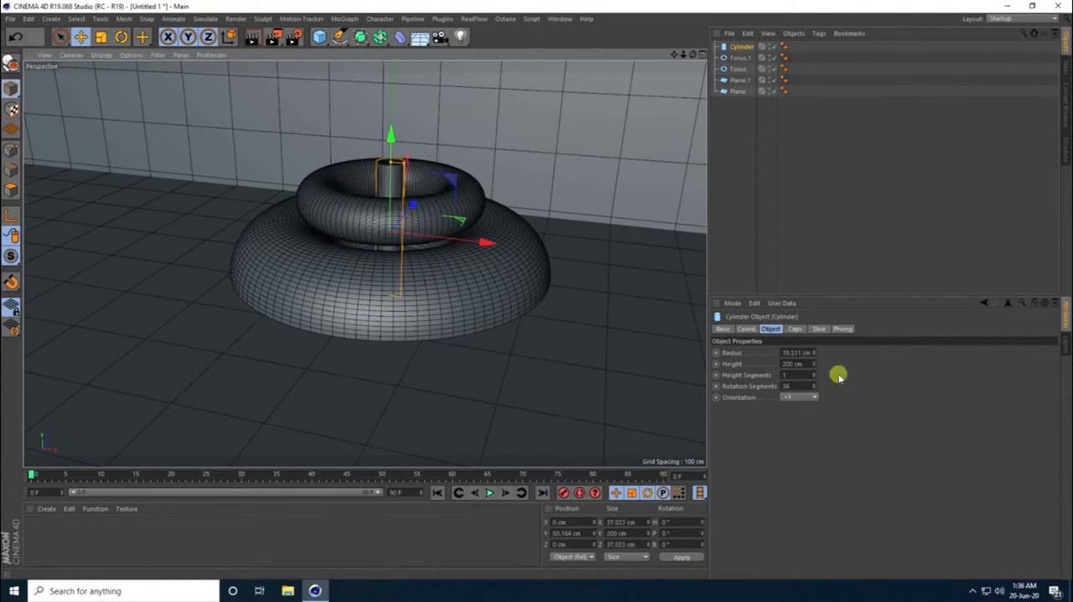
pyautogui.click(795, 352)
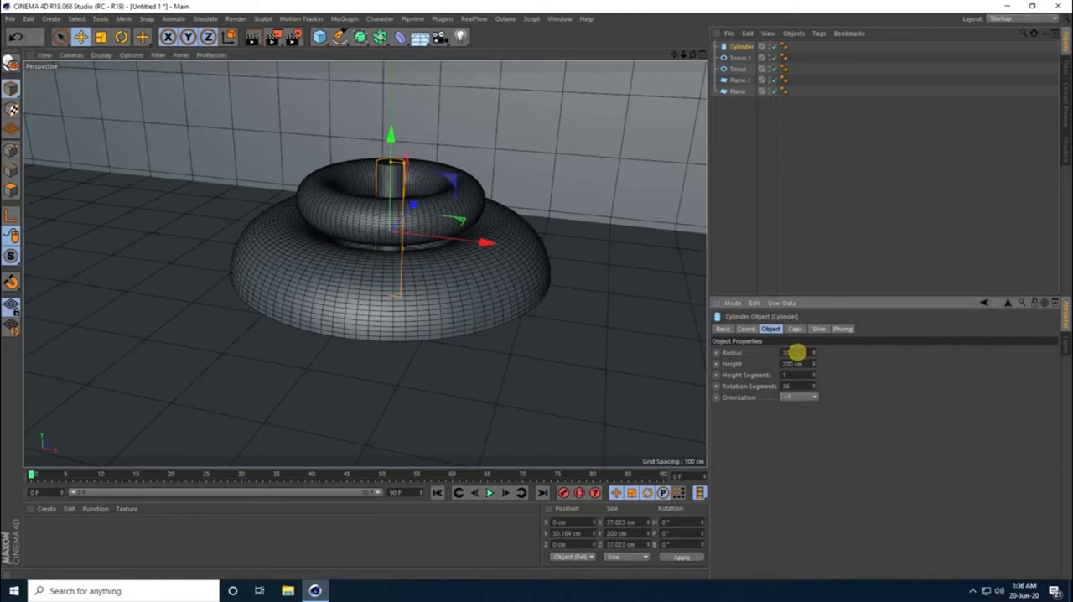
pyautogui.write('20')
pyautogui.press('Return')
pyautogui.moveTo(397, 140); pyautogui.dragTo(392, 174)
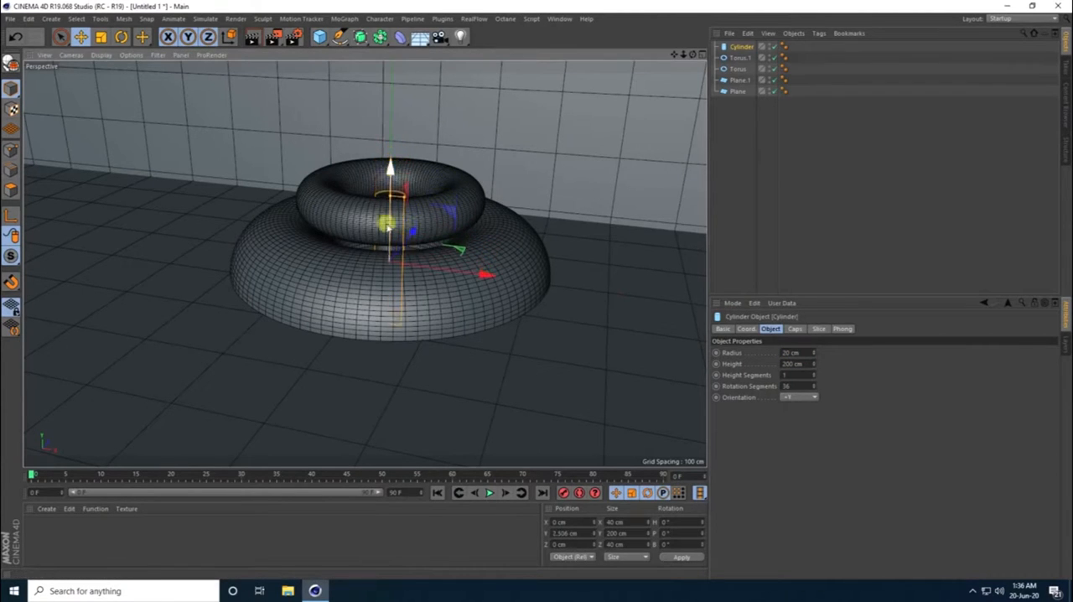
# - Add a Forester Tree object and apply the Acer preset from its tree library
pyautogui.keyDown('alt'); pyautogui.moveTo(385, 251); pyautogui.dragTo(417, 254, button='right'); pyautogui.keyUp('alt')
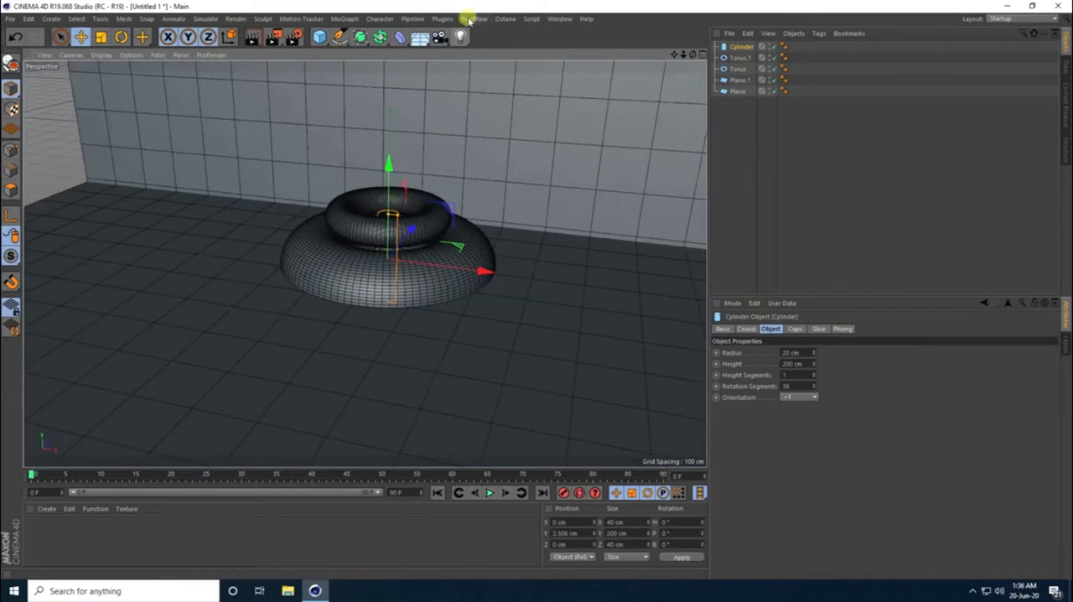
pyautogui.click(442, 18)
pyautogui.moveTo(470, 61)
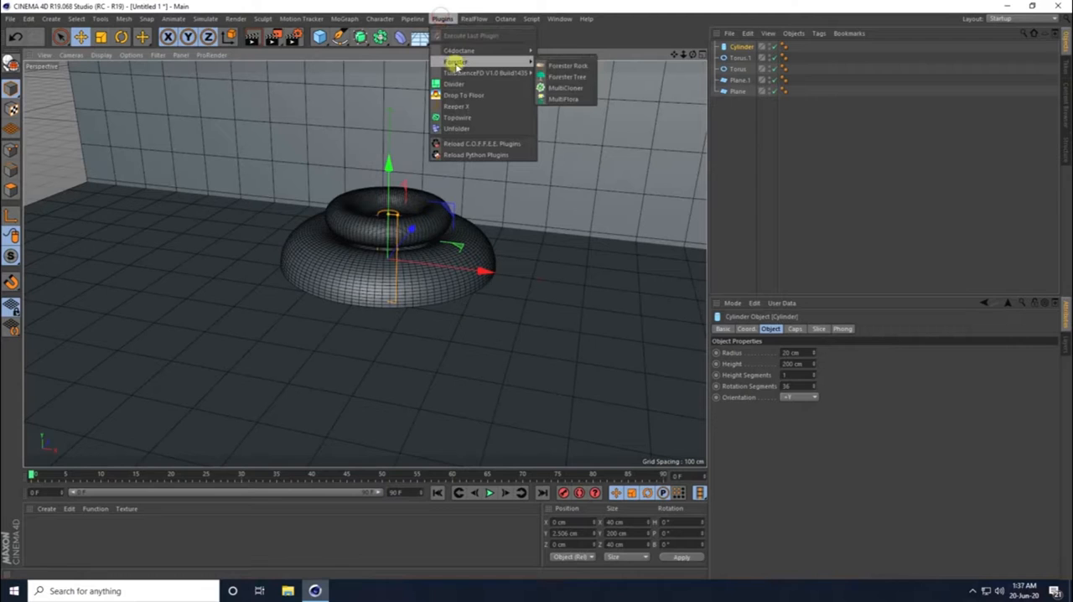
pyautogui.click(580, 78)
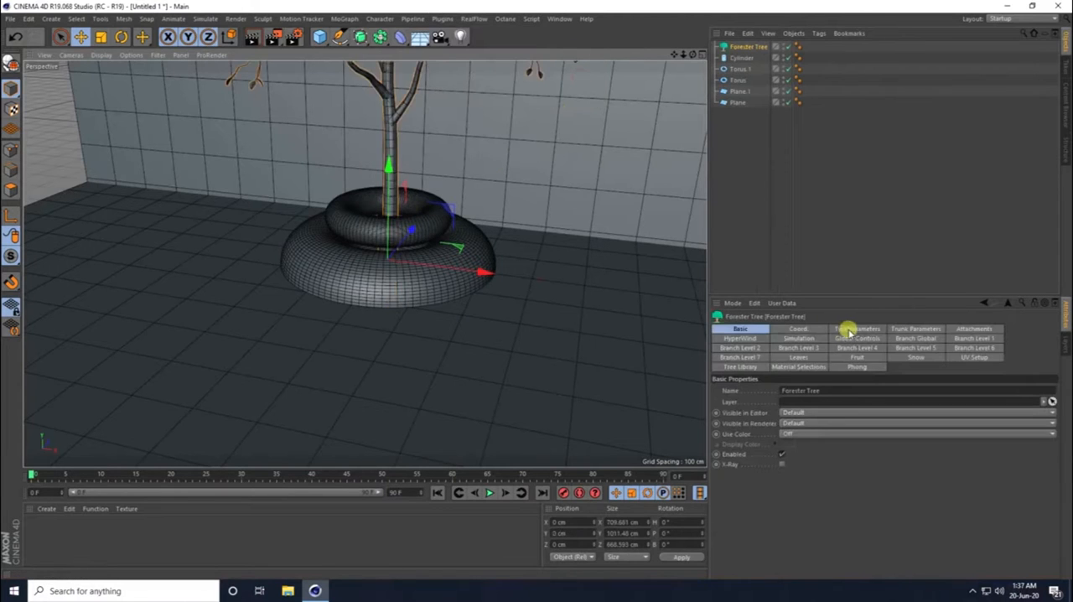
pyautogui.click(738, 367)
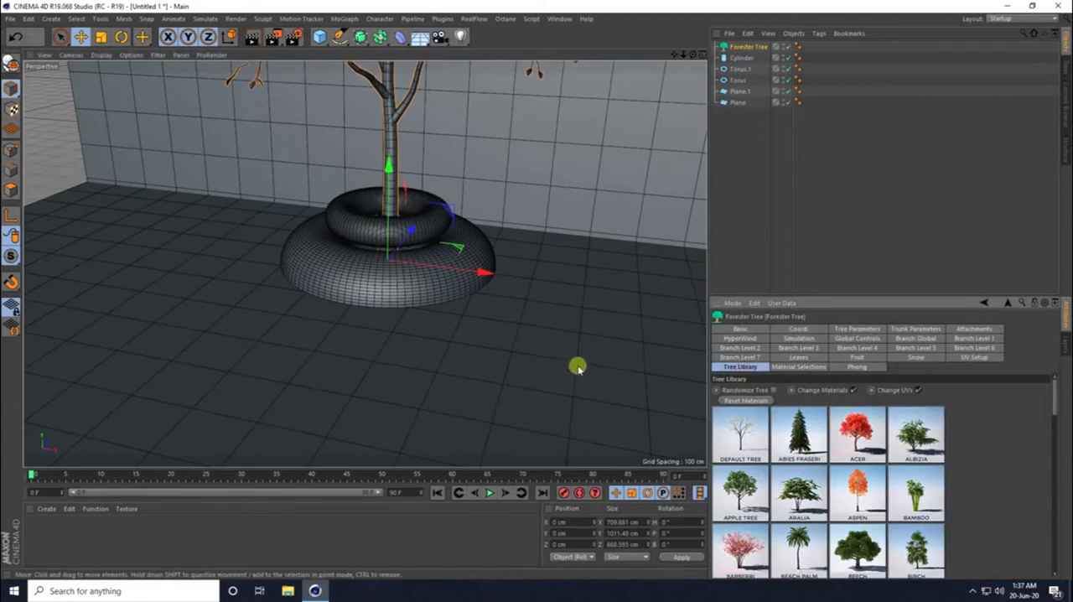
pyautogui.keyDown('alt'); pyautogui.moveTo(437, 370); pyautogui.dragTo(431, 340); pyautogui.keyUp('alt')
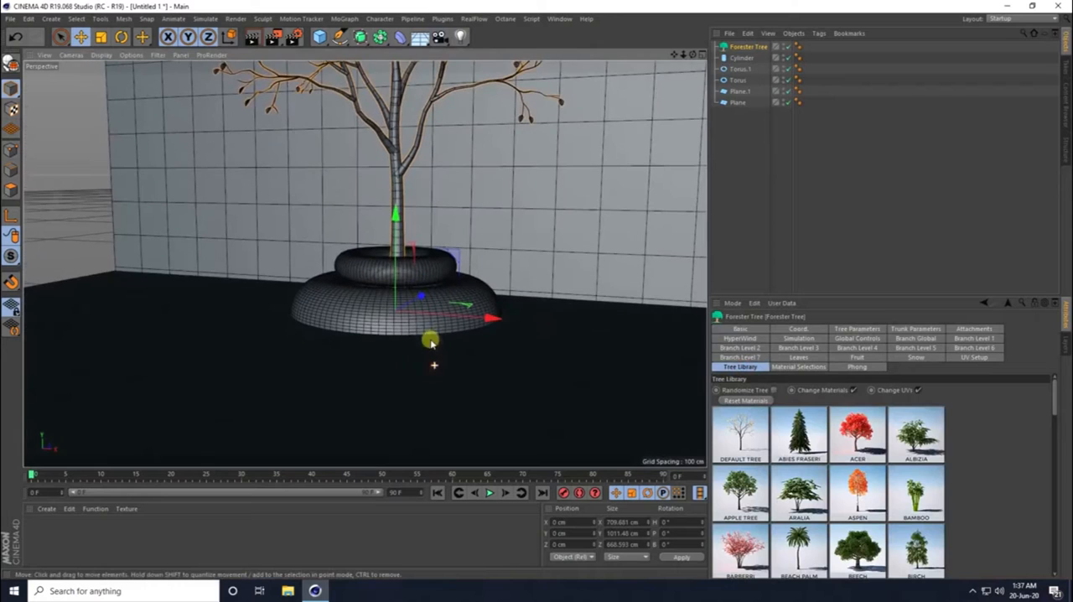
pyautogui.click(847, 431)
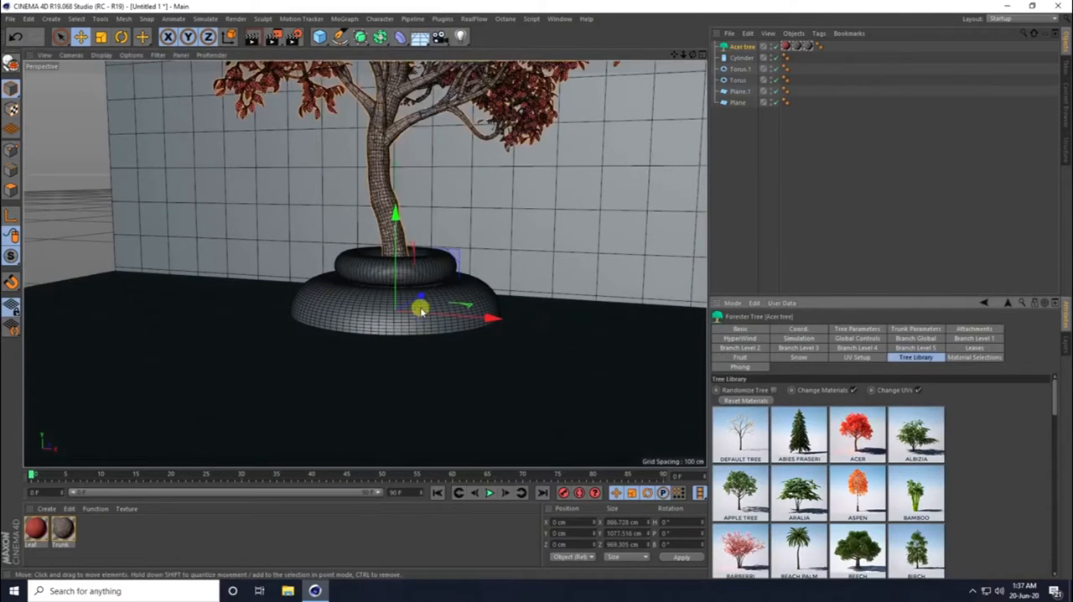
# - Scale the Acer tree down to a tree size of 0.3 and raise it onto the upper torus
pyautogui.keyDown('alt'); pyautogui.moveTo(419, 307); pyautogui.dragTo(388, 346); pyautogui.keyUp('alt')
pyautogui.scroll(2, 387, 345)
pyautogui.scroll(5, 419, 293)
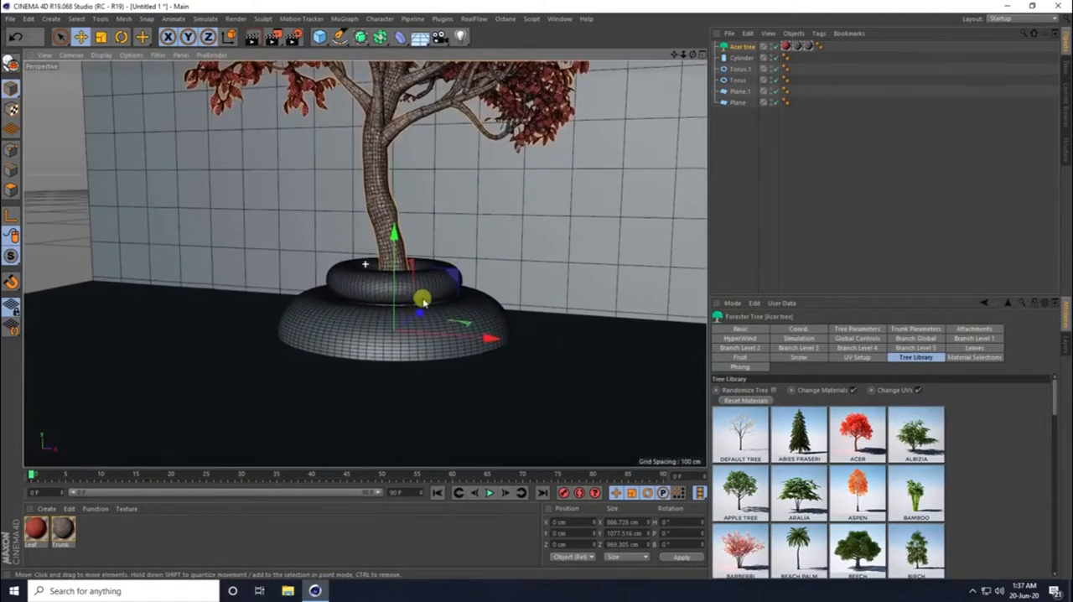
pyautogui.click(846, 329)
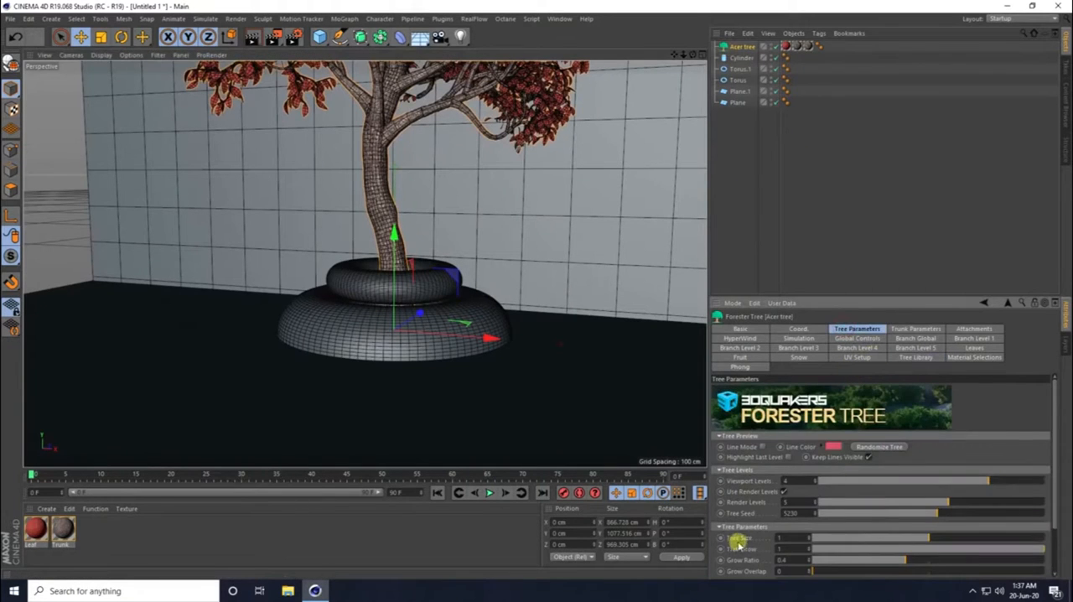
pyautogui.moveTo(902, 540); pyautogui.dragTo(844, 539)
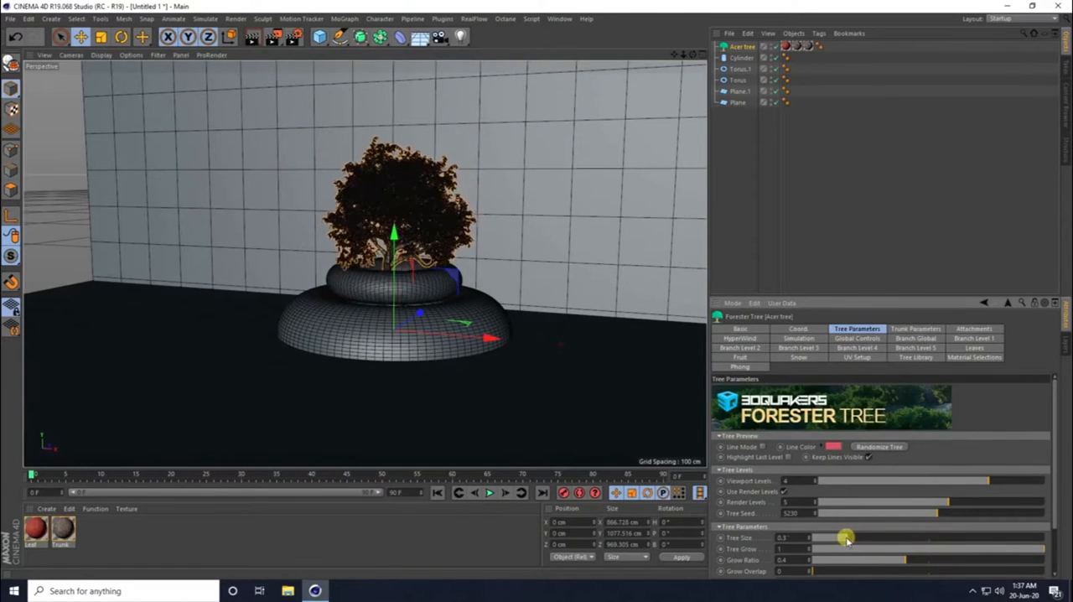
pyautogui.moveTo(396, 230); pyautogui.dragTo(395, 166)
pyautogui.click(809, 538)
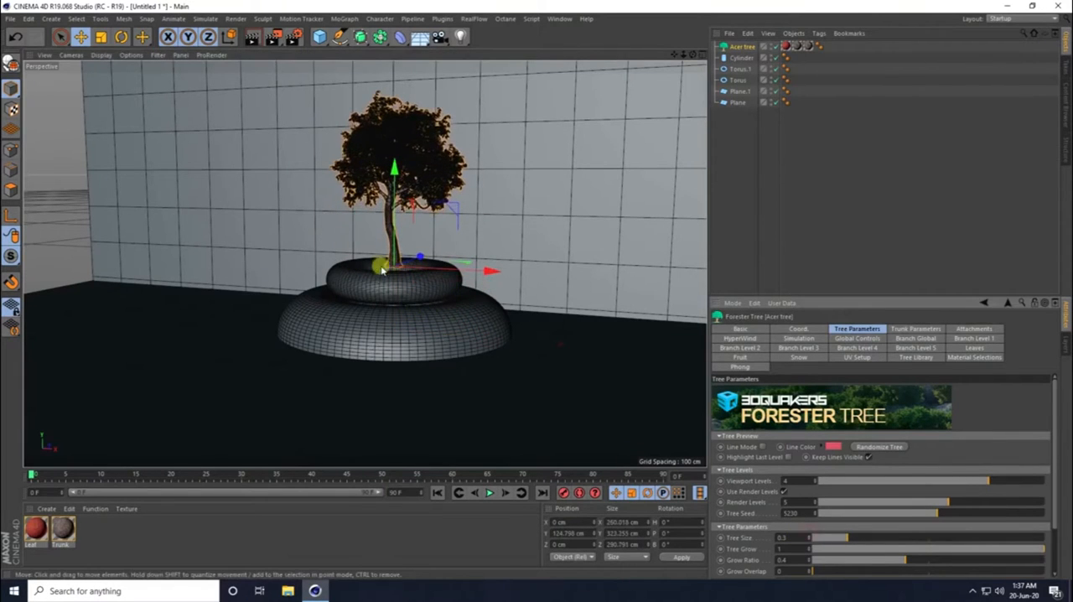
# - Lower the Acer tree so its trunk base sits inside the upper torus
pyautogui.keyDown('alt'); pyautogui.moveTo(380, 266); pyautogui.dragTo(448, 228, button='right'); pyautogui.keyUp('alt')
pyautogui.keyDown('alt'); pyautogui.moveTo(381, 283); pyautogui.dragTo(389, 299); pyautogui.keyUp('alt')
pyautogui.moveTo(388, 187); pyautogui.dragTo(402, 211)
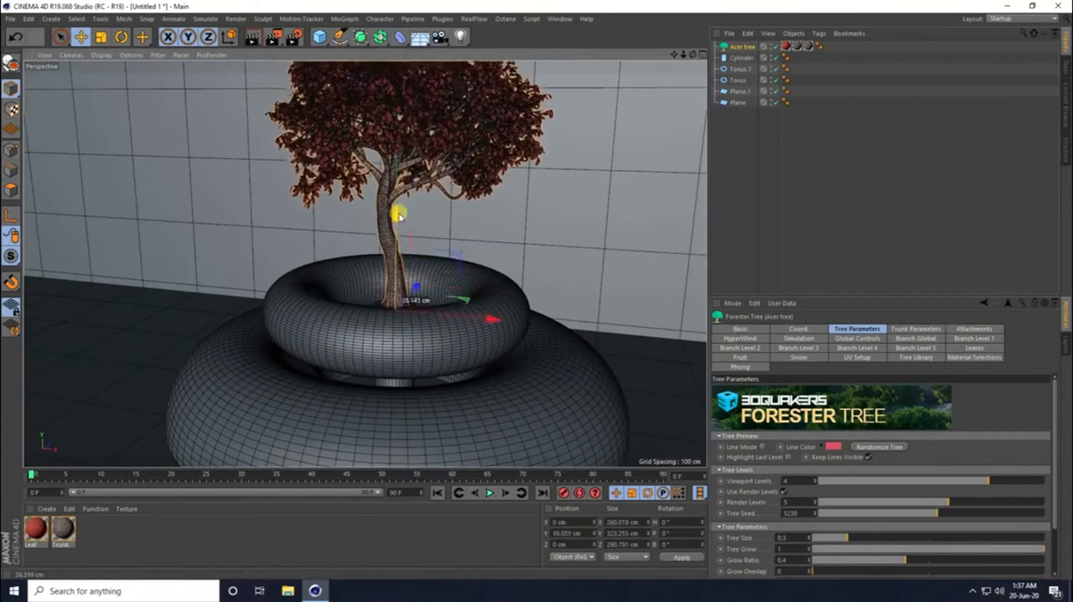
# - Raise the Acer tree to Y about 99 cm and set its trunk turbulence to 0
pyautogui.moveTo(386, 289)
pyautogui.keyDown('alt'); pyautogui.mouseDown()
pyautogui.moveTo(385, 331)
pyautogui.moveTo(380, 293)
pyautogui.moveTo(402, 280)
pyautogui.mouseUp(); pyautogui.keyUp('alt')
pyautogui.keyDown('alt'); pyautogui.moveTo(403, 280); pyautogui.dragTo(400, 214, button='right'); pyautogui.keyUp('alt')
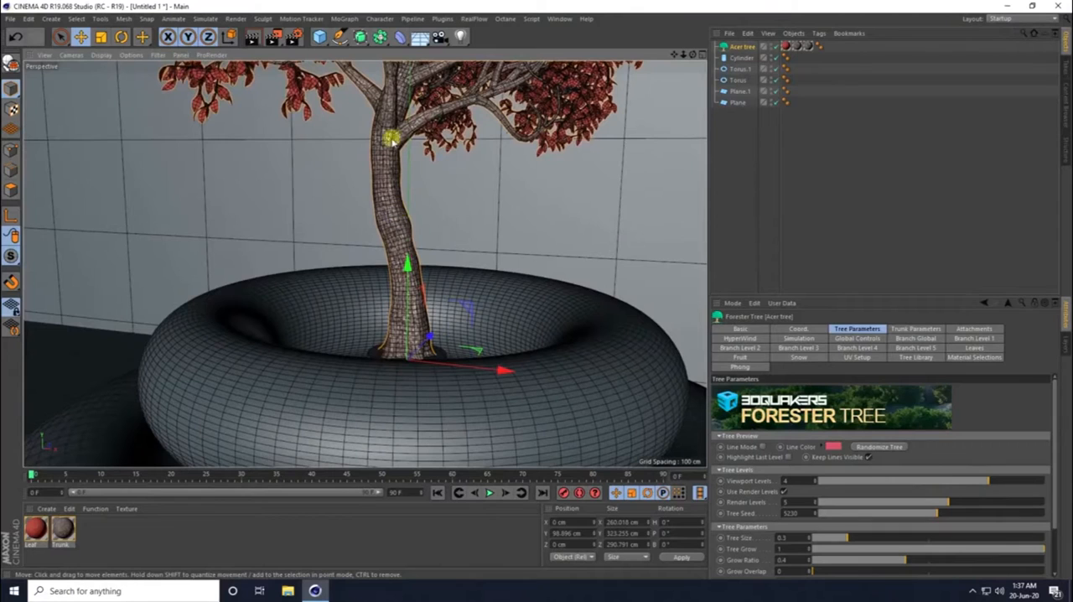
pyautogui.click(919, 330)
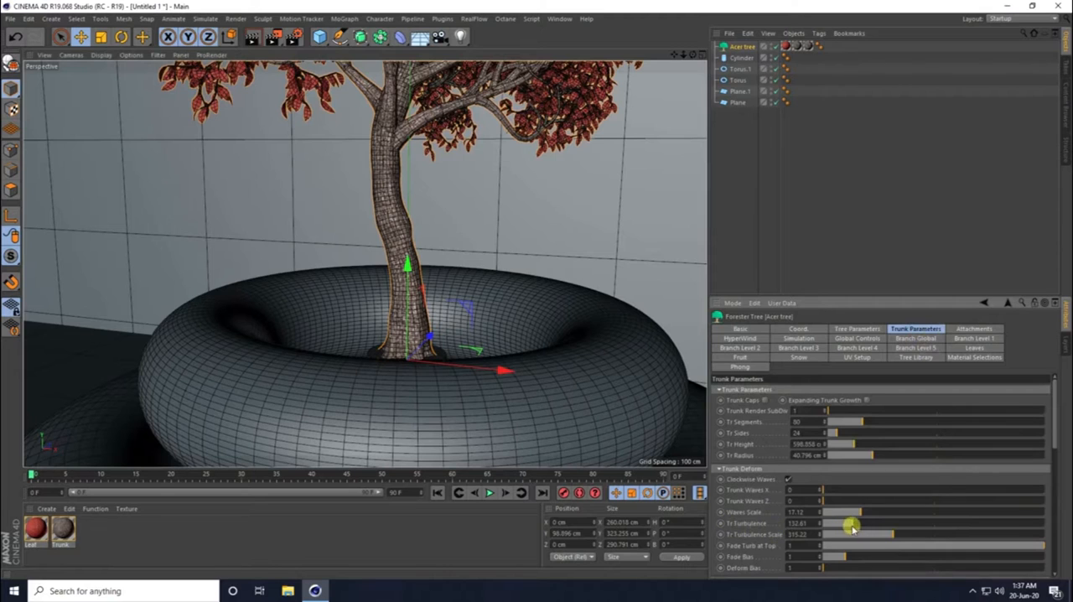
pyautogui.moveTo(843, 526); pyautogui.dragTo(822, 525)
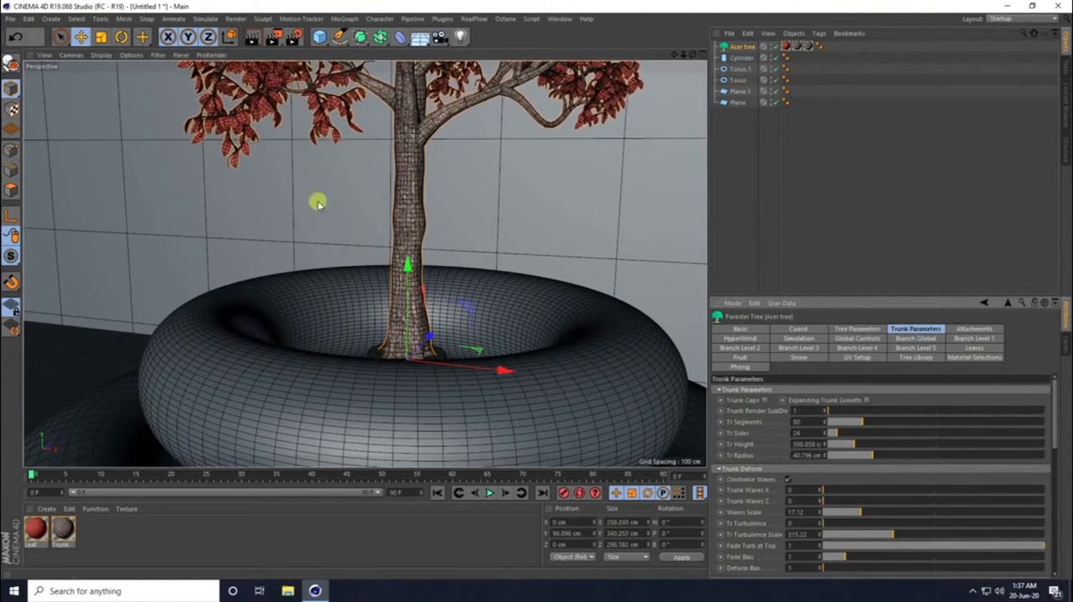
# - Add a new torus and raise it above the tree to Y about 567 cm
pyautogui.scroll(-5, 383, 252)
pyautogui.scroll(-8, 366, 277)
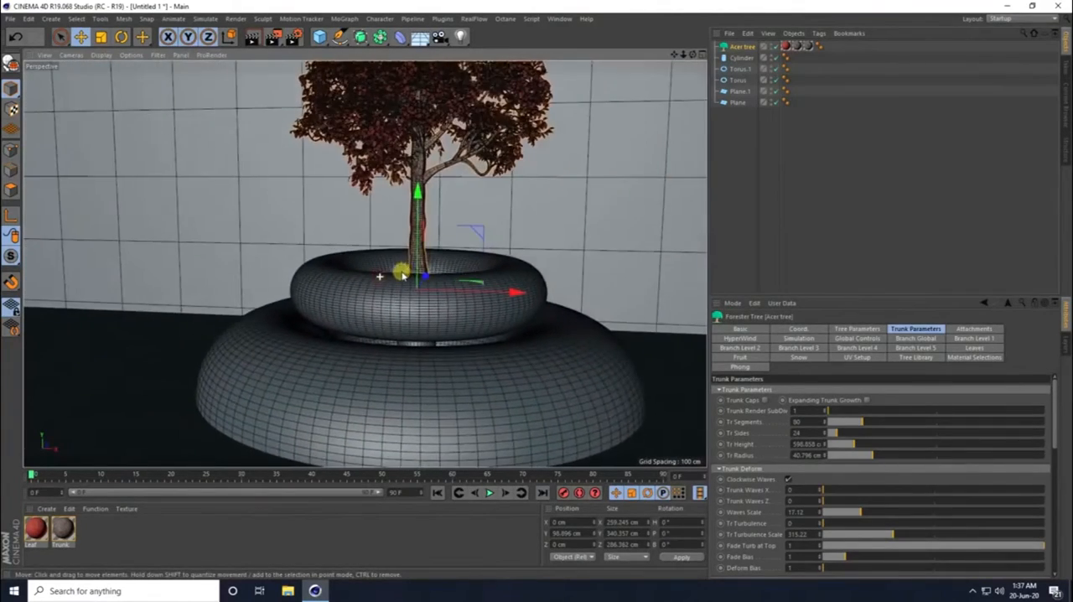
pyautogui.scroll(2, 404, 287)
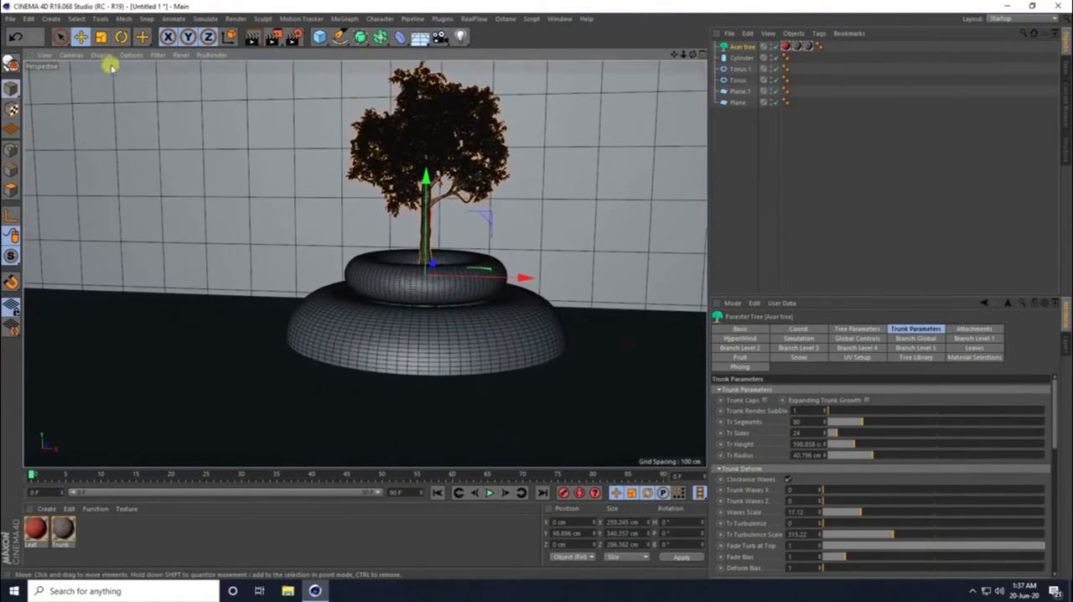
pyautogui.keyDown('alt'); pyautogui.moveTo(412, 292); pyautogui.dragTo(409, 298); pyautogui.keyUp('alt')
pyautogui.scroll(-3, 409, 297)
pyautogui.keyDown('alt'); pyautogui.moveTo(412, 300); pyautogui.dragTo(391, 322, button='middle'); pyautogui.keyUp('alt')
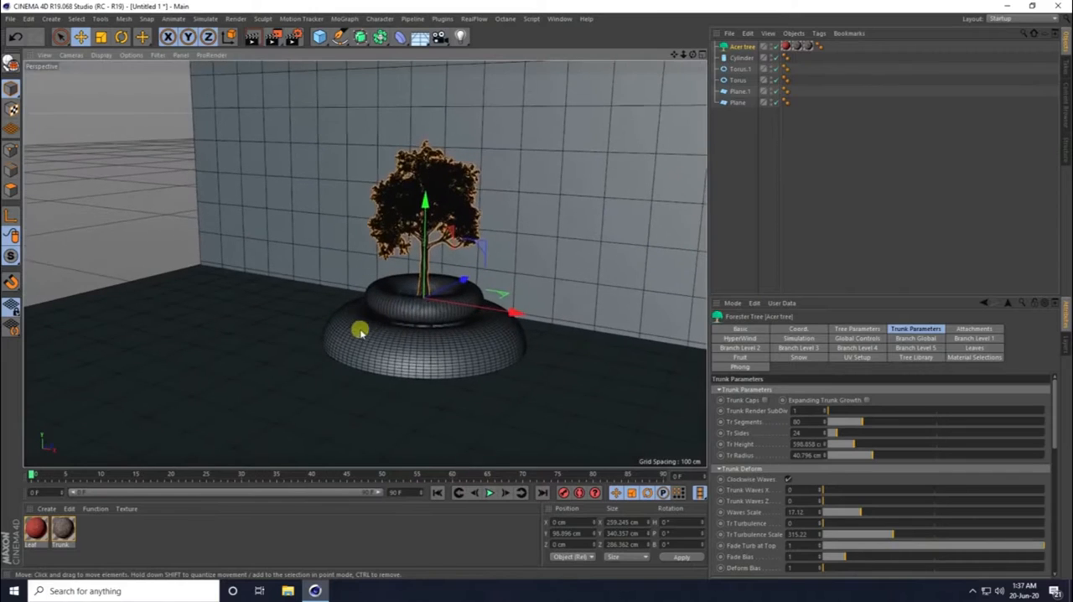
pyautogui.moveTo(319, 34); pyautogui.dragTo(362, 94)
pyautogui.moveTo(426, 248); pyautogui.dragTo(537, 287)
pyautogui.keyDown('alt'); pyautogui.moveTo(415, 248); pyautogui.dragTo(411, 342, button='middle'); pyautogui.keyUp('alt')
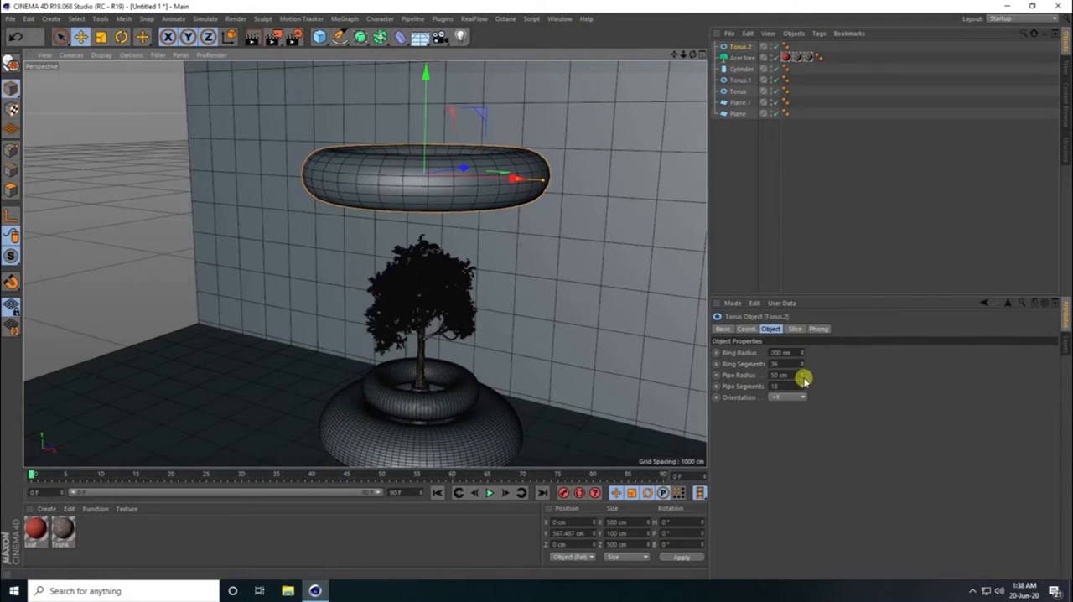
# - Set the new torus to ring radius 225 cm, pipe radius 30 cm, 78 ring segments and 64 pipe segments
pyautogui.moveTo(804, 378); pyautogui.dragTo(804, 375)
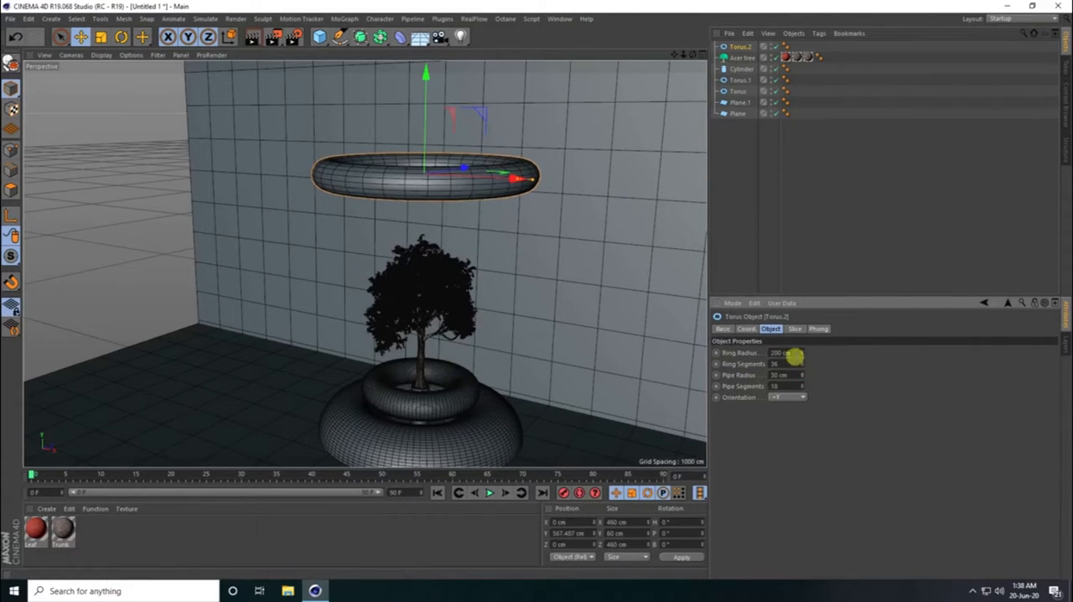
pyautogui.moveTo(802, 354); pyautogui.dragTo(802, 354)
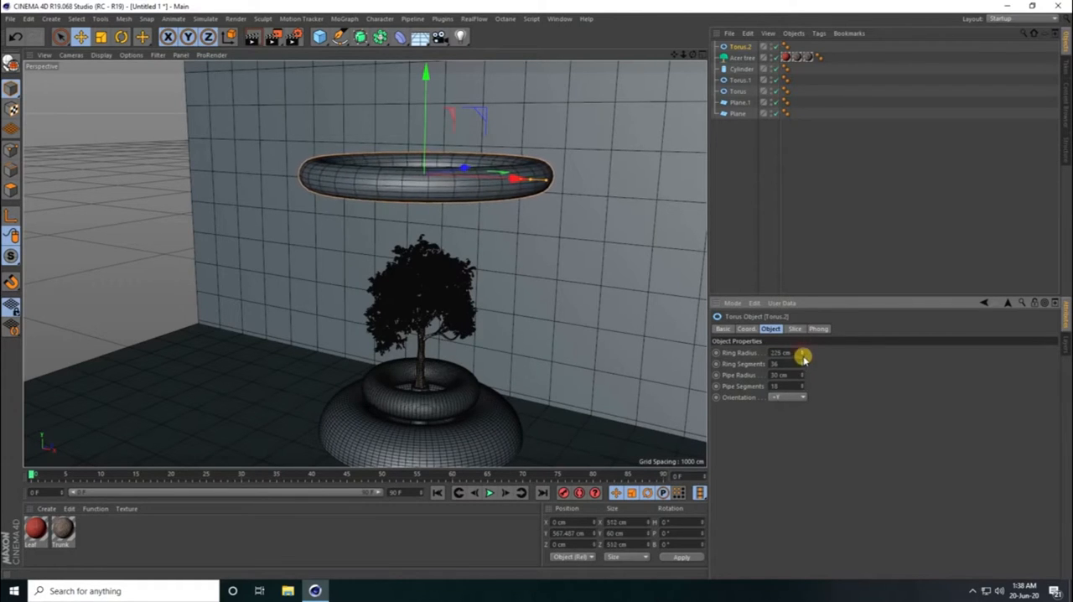
pyautogui.moveTo(500, 297)
pyautogui.keyDown('alt'); pyautogui.mouseDown()
pyautogui.moveTo(482, 232)
pyautogui.moveTo(508, 294)
pyautogui.mouseUp(); pyautogui.keyUp('alt')
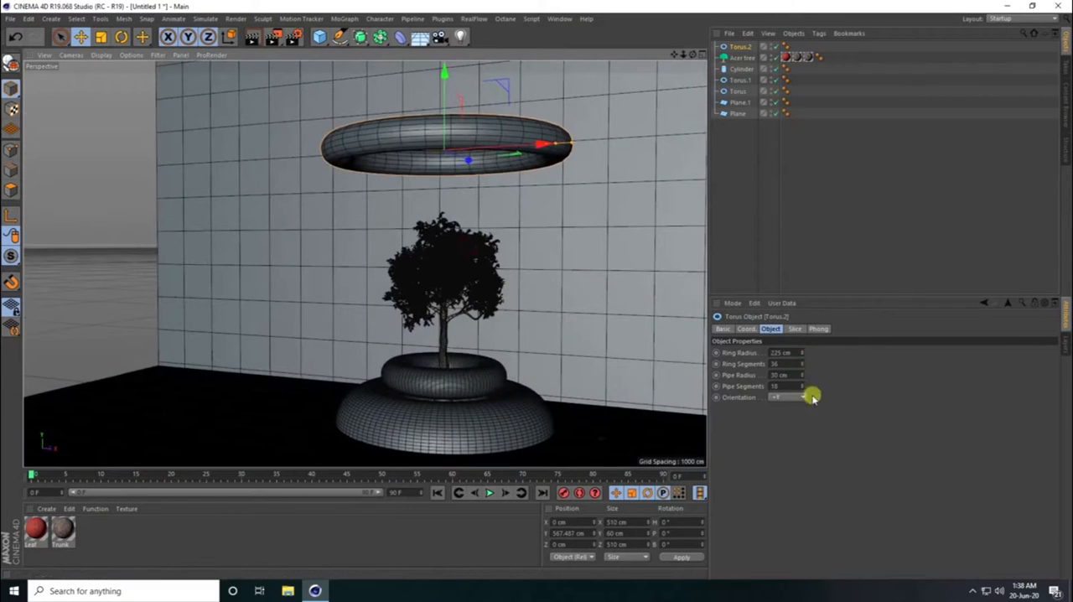
pyautogui.moveTo(802, 363); pyautogui.dragTo(802, 388)
# - Duplicate the floating torus out beyond the wall's open side and scale the copy down to about 302 cm wide
pyautogui.keyDown('alt'); pyautogui.moveTo(453, 295); pyautogui.dragTo(389, 352); pyautogui.keyUp('alt')
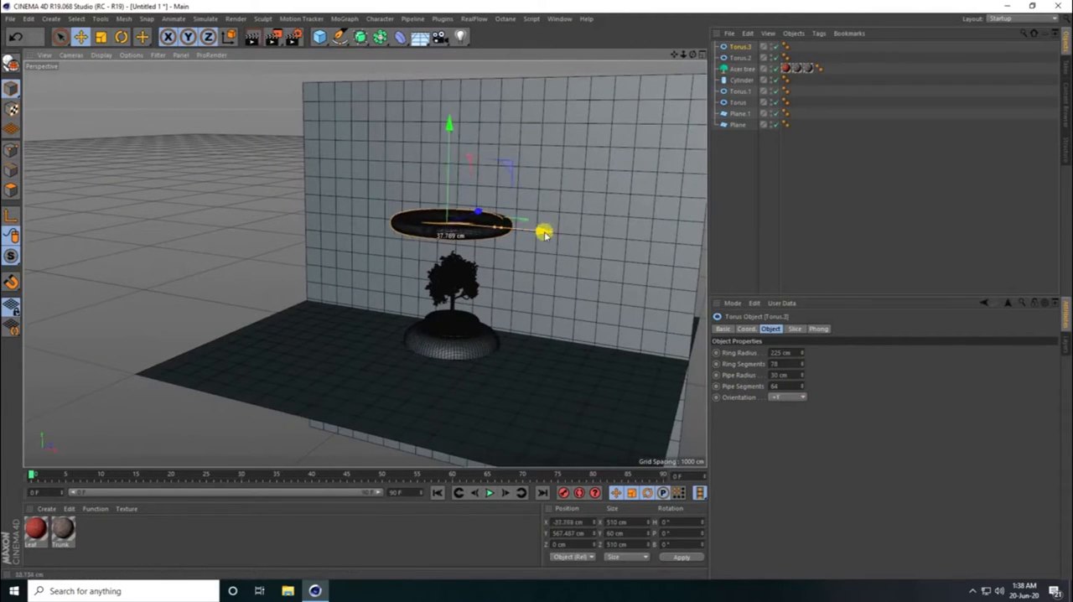
pyautogui.keyDown('ctrl'); pyautogui.moveTo(547, 235); pyautogui.dragTo(223, 272); pyautogui.keyUp('ctrl')
pyautogui.press('t')
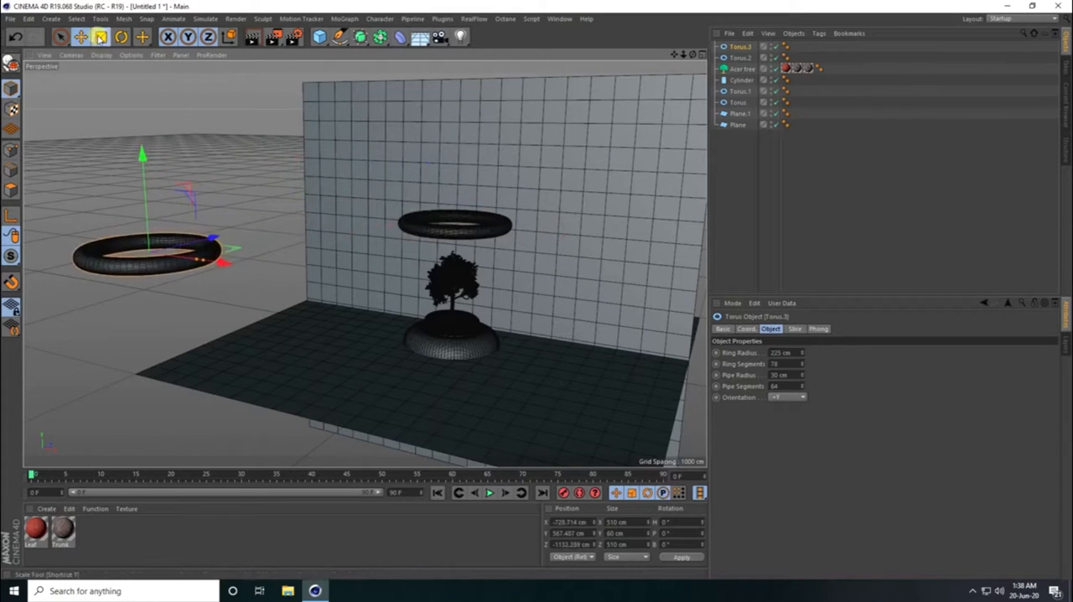
pyautogui.moveTo(170, 132); pyautogui.dragTo(60, 249)
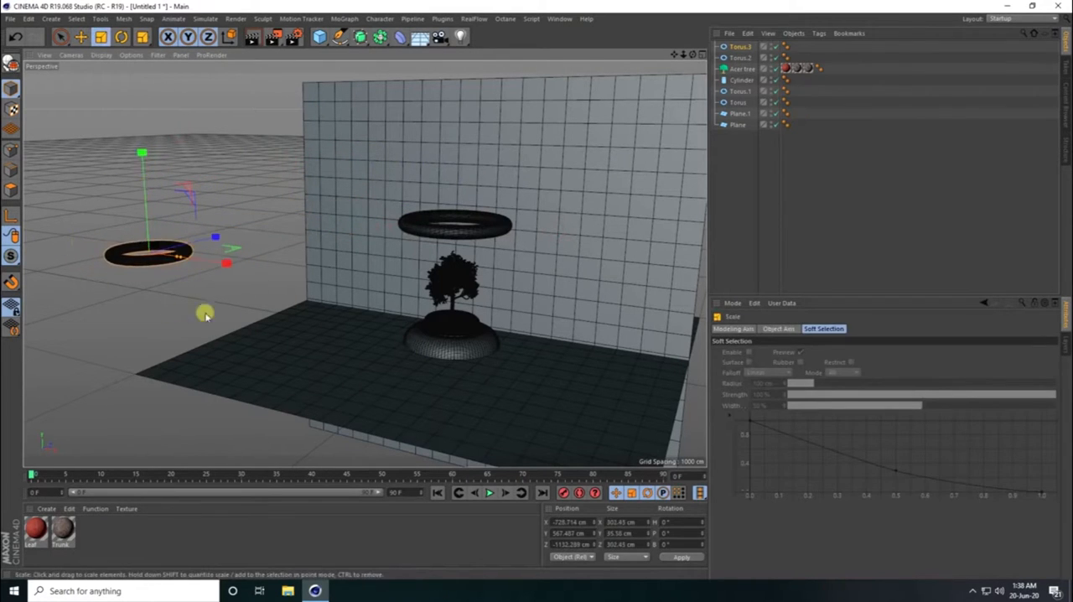
# - Add a Topowire object and make the floating torus and its smaller copy its children
pyautogui.scroll(4, 439, 245)
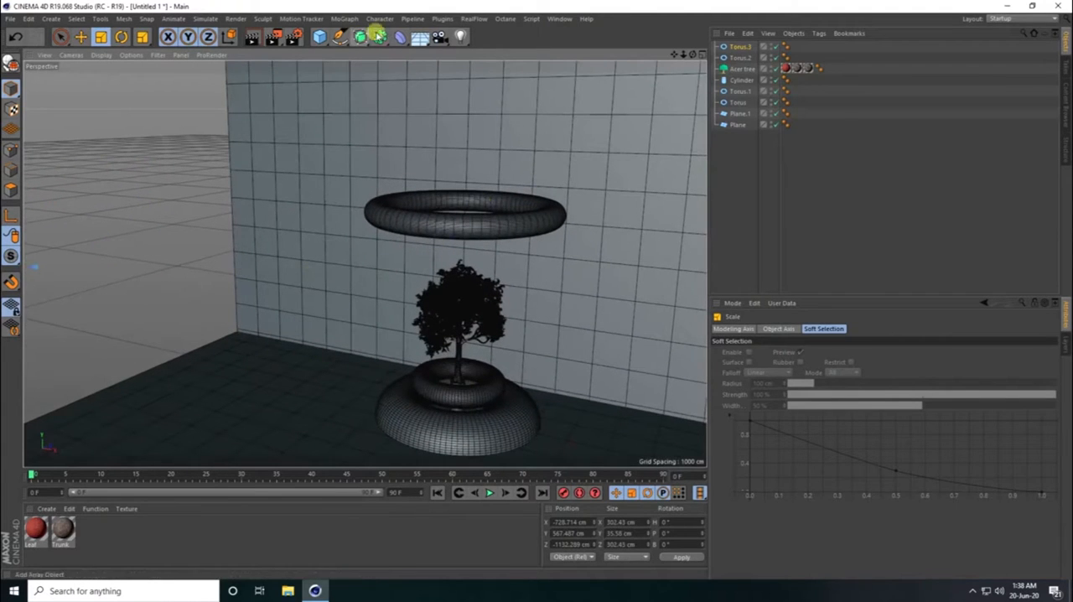
pyautogui.click(445, 21)
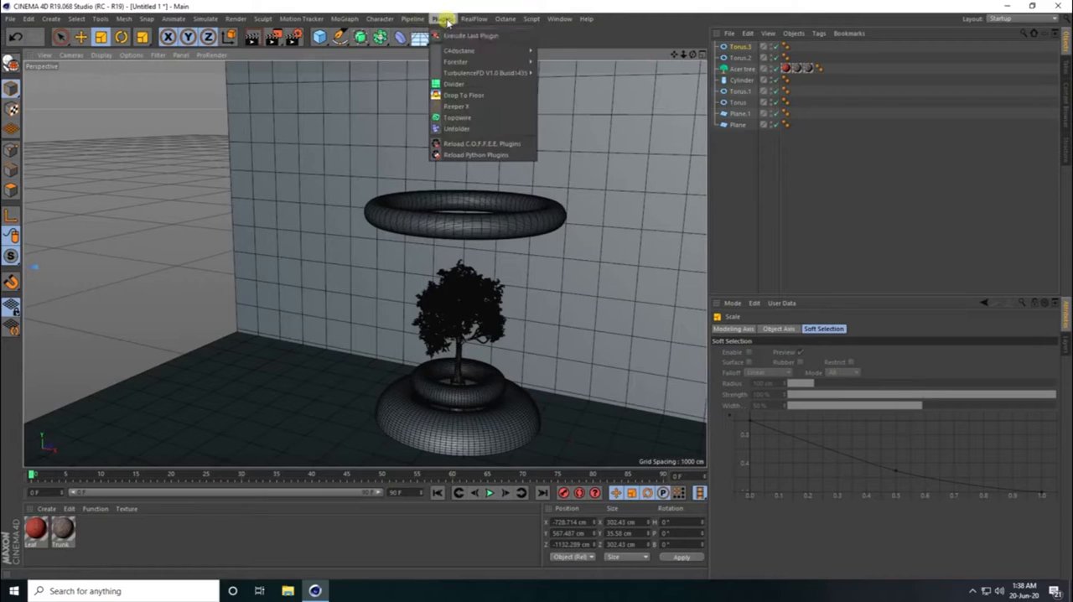
pyautogui.click(471, 118)
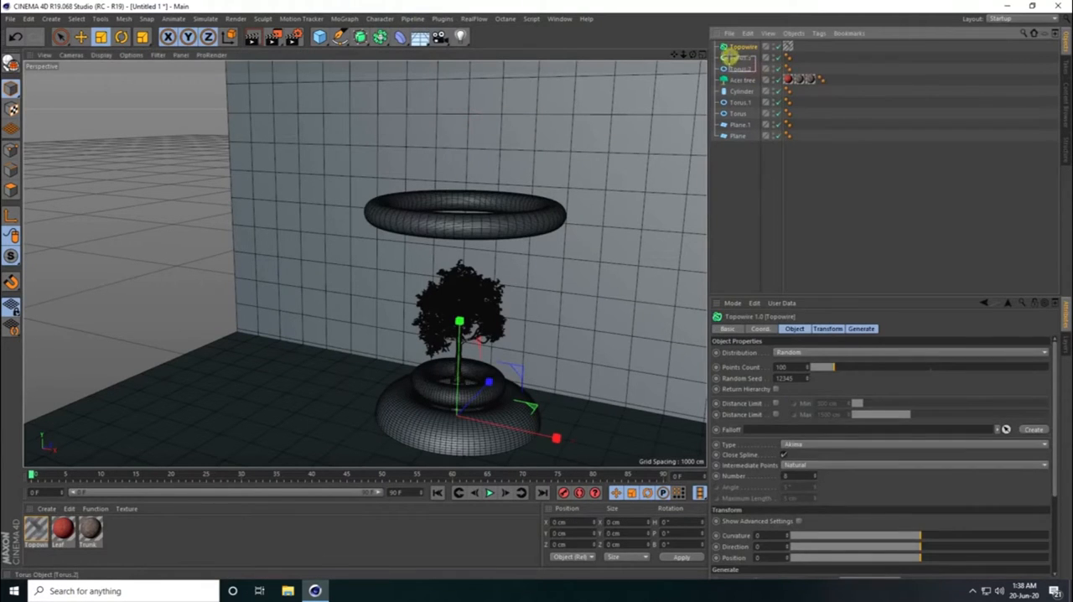
pyautogui.moveTo(730, 57); pyautogui.dragTo(727, 54)
pyautogui.scroll(-4, 503, 224)
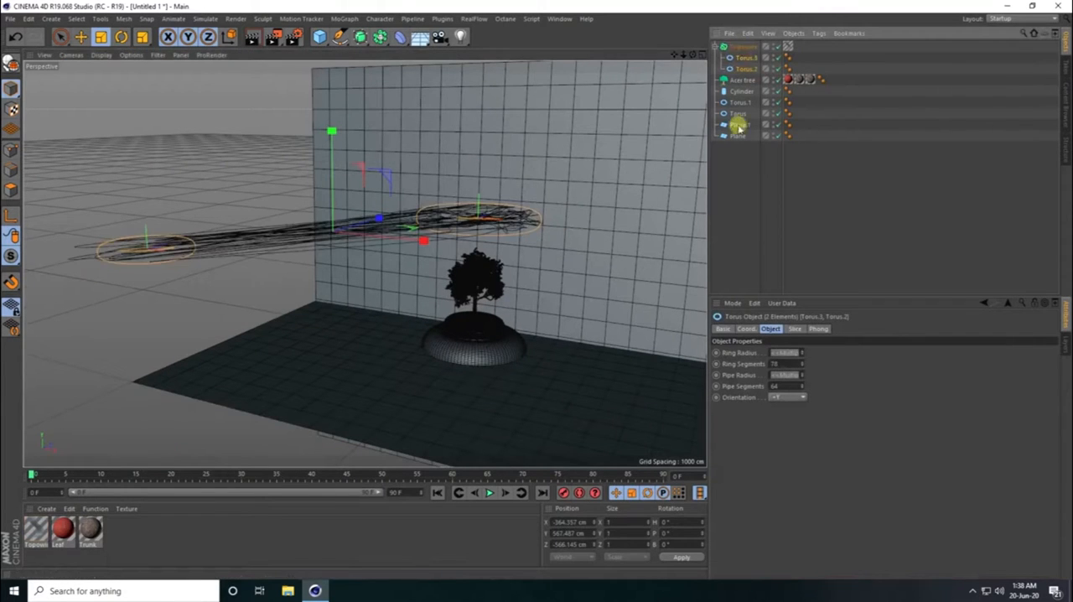
# - Enable Return Hierarchy and the minimum distance limit of 300 cm on the Topowire object
pyautogui.click(742, 47)
pyautogui.scroll(5, 456, 361)
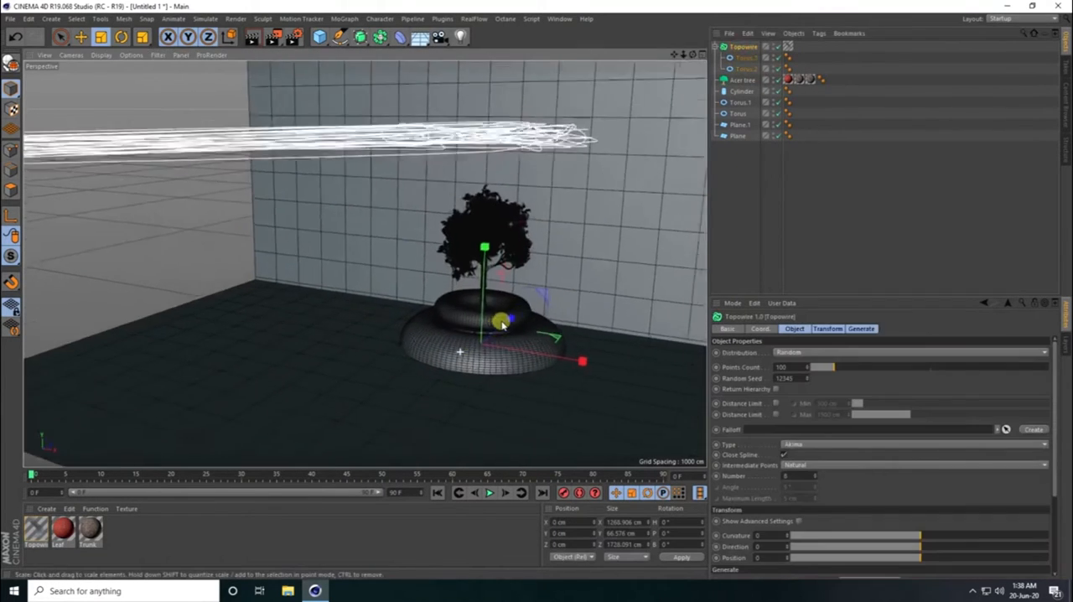
pyautogui.click(775, 389)
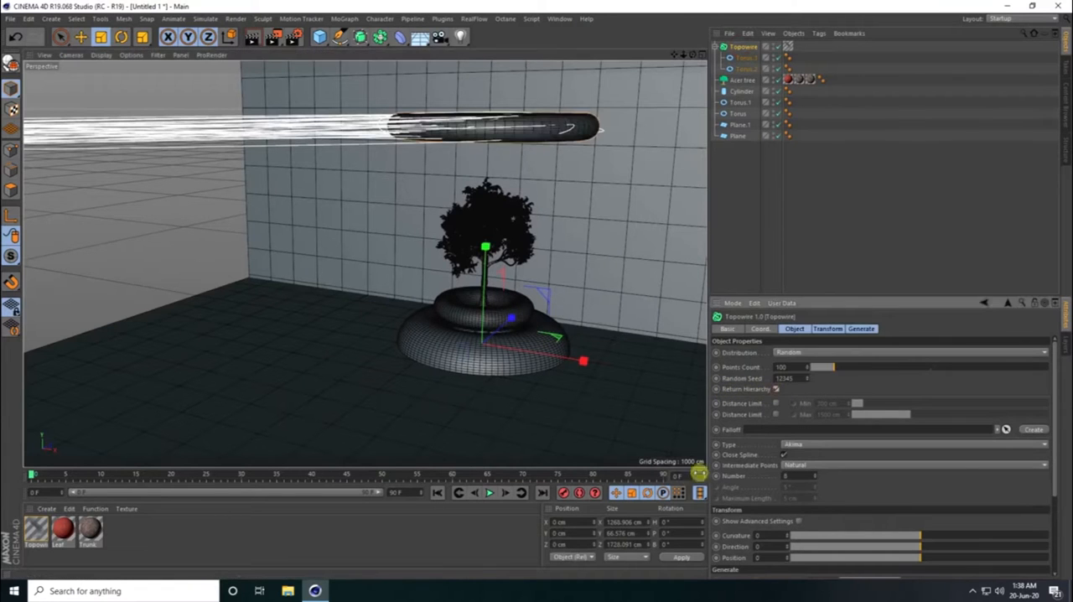
pyautogui.keyDown('alt'); pyautogui.moveTo(596, 336); pyautogui.dragTo(479, 156); pyautogui.keyUp('alt')
pyautogui.click(775, 403)
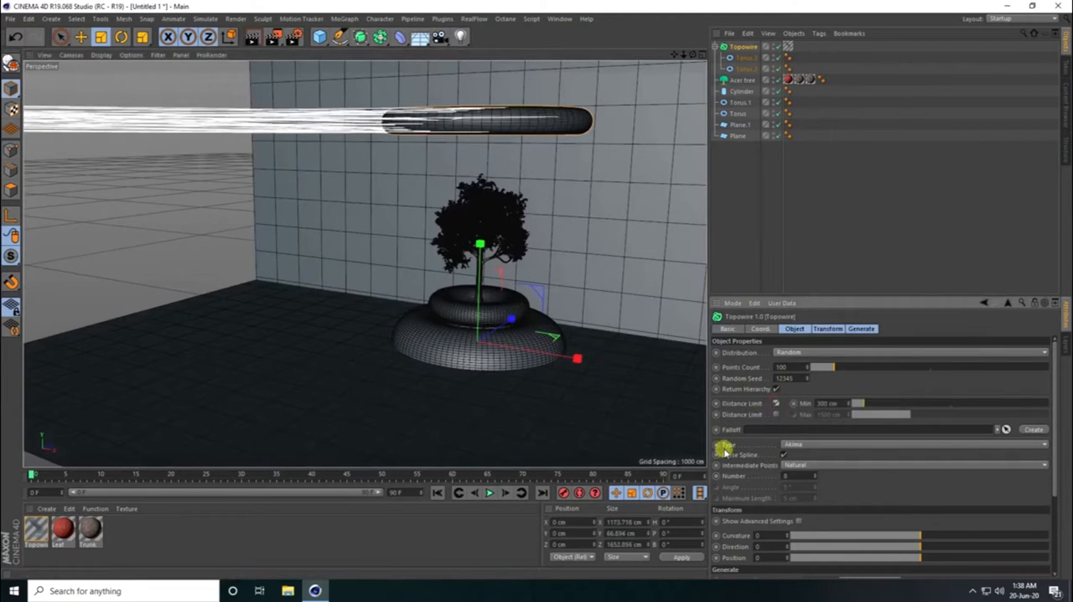
# - Set the Topowire spline type to B-Spline and its intermediate point number to 62
pyautogui.click(787, 447)
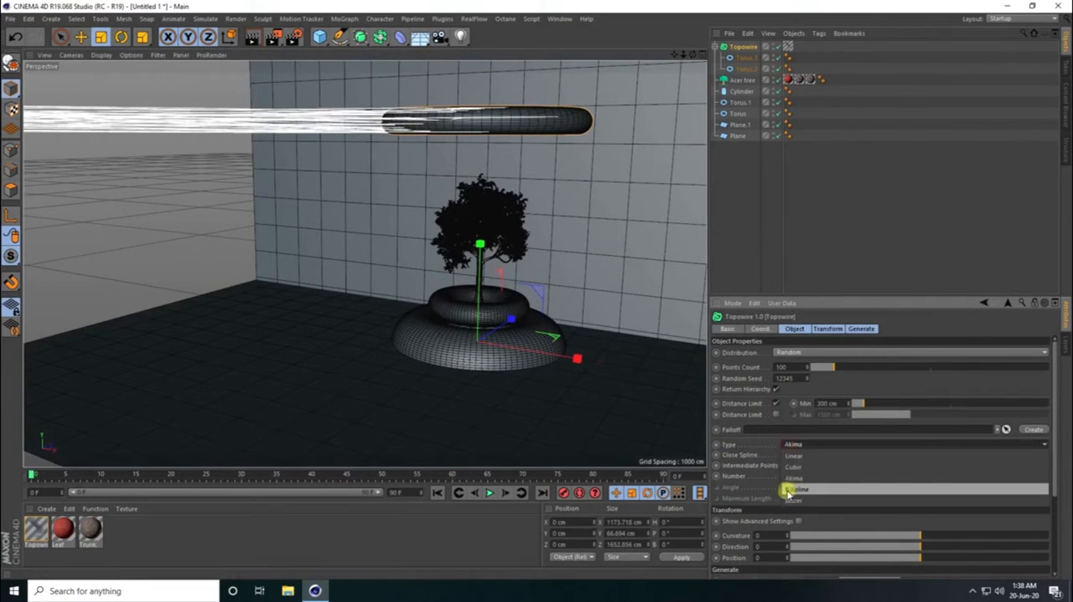
pyautogui.click(806, 491)
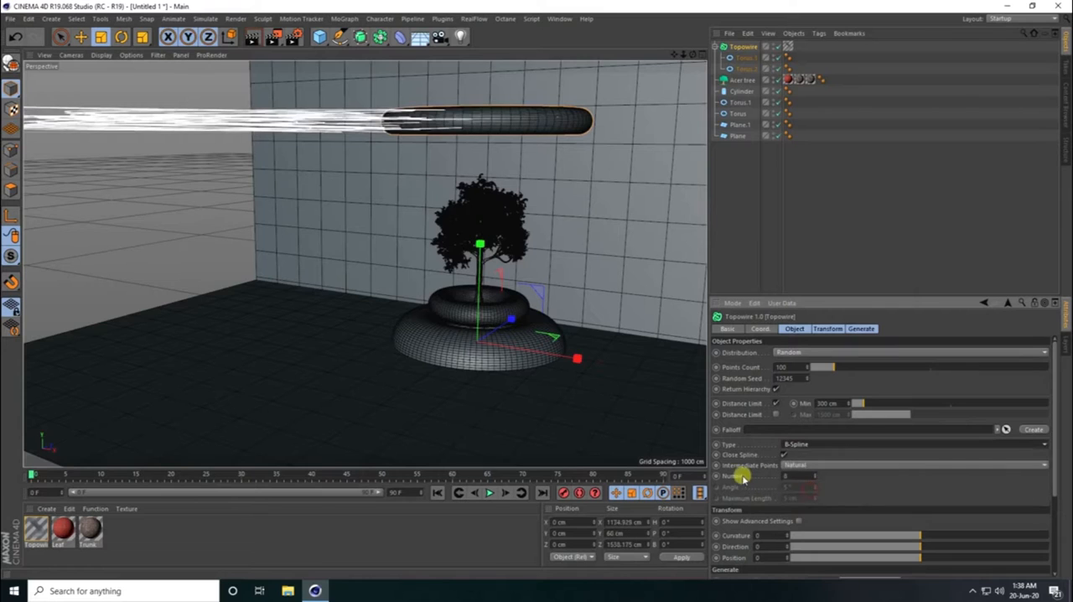
pyautogui.moveTo(812, 475); pyautogui.dragTo(816, 474)
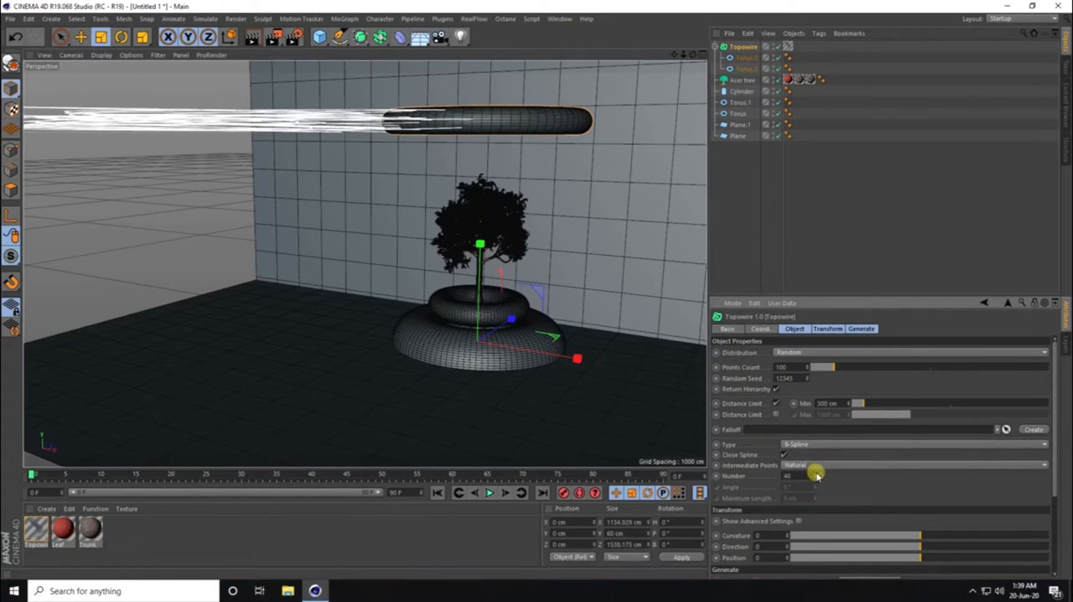
# - Set the Topowire curvature to -173 so the wires sag downward
pyautogui.moveTo(803, 330); pyautogui.dragTo(822, 332)
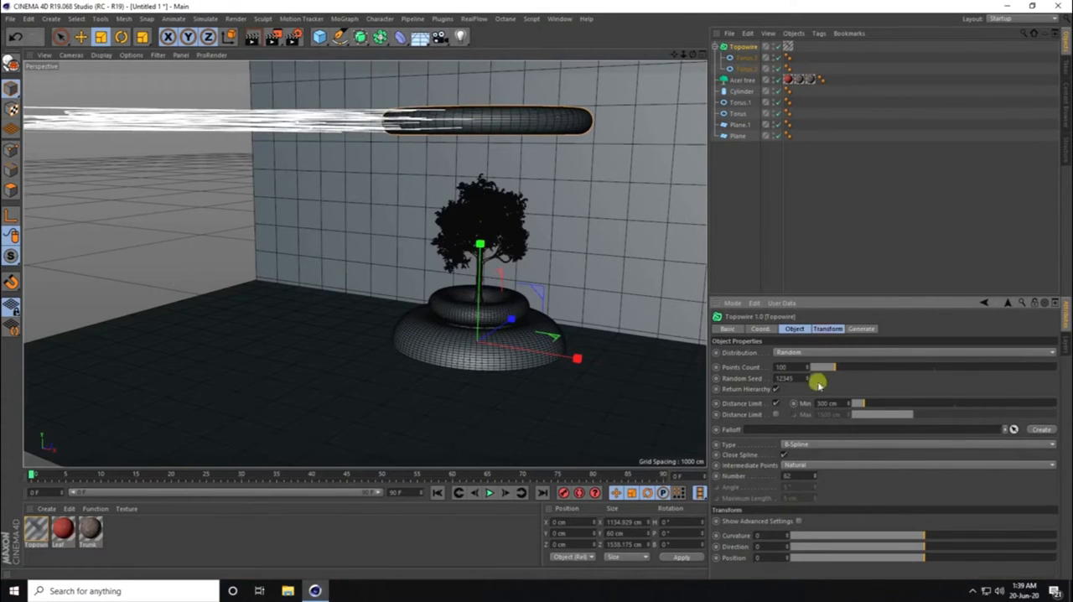
pyautogui.click(827, 330)
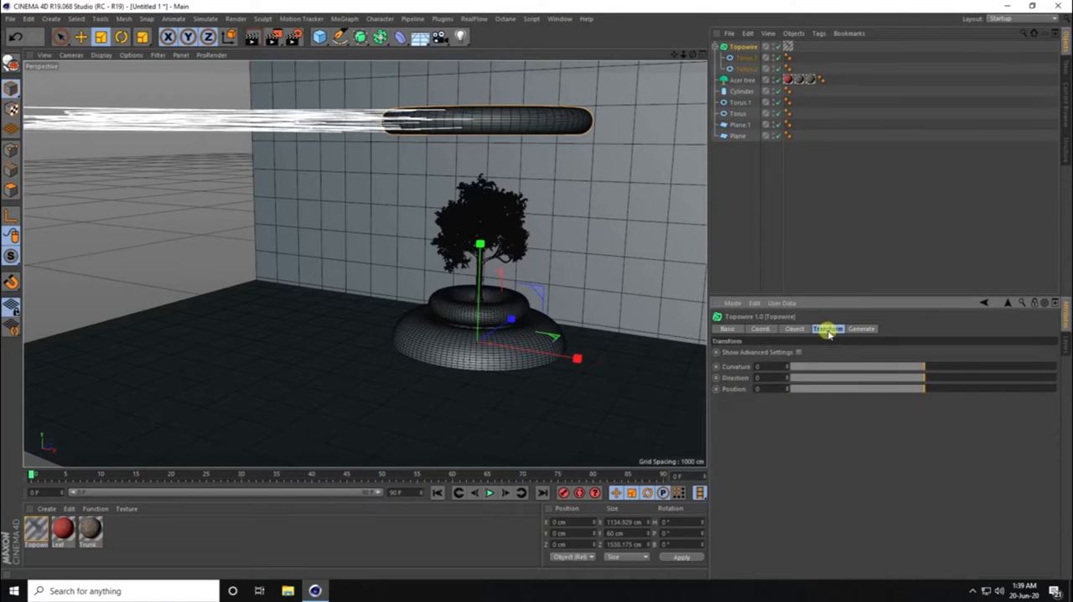
pyautogui.moveTo(925, 367); pyautogui.dragTo(878, 366)
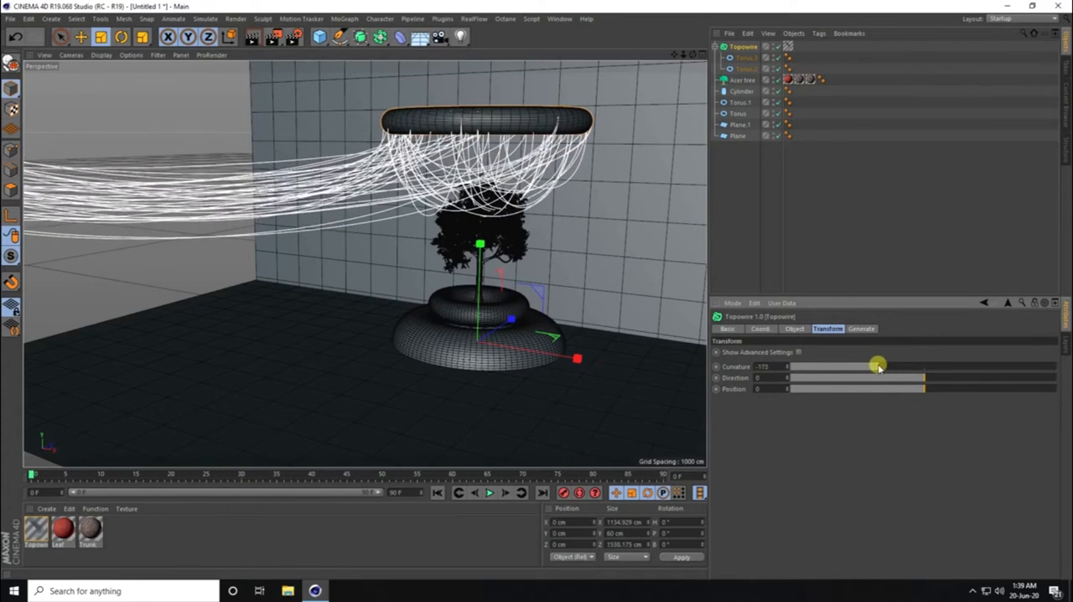
# - Lower the torus above the tree to Y about 497 cm
pyautogui.click(744, 68)
pyautogui.click(80, 36)
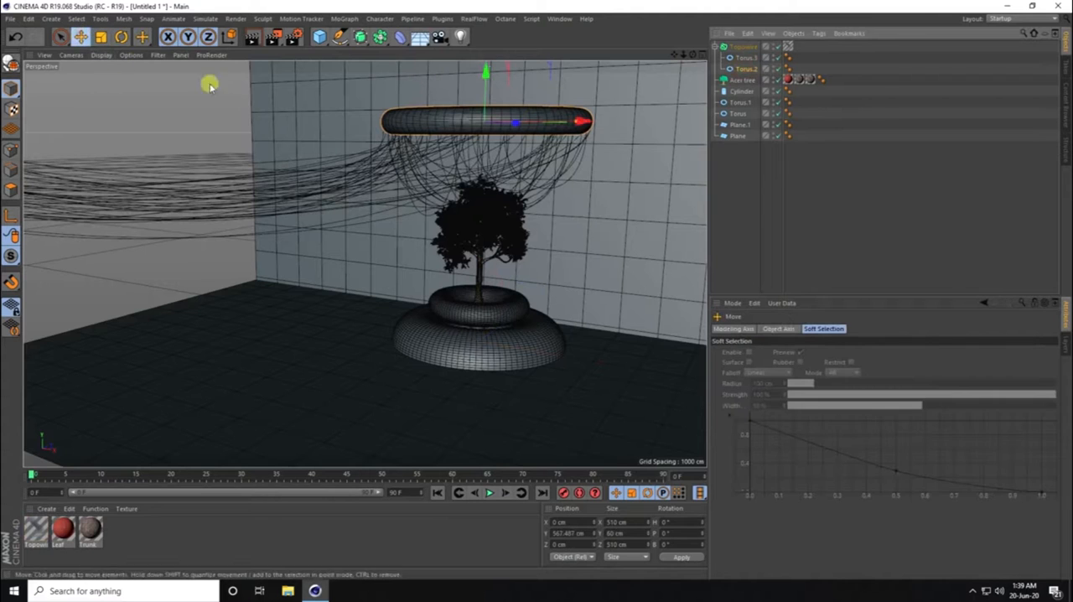
pyautogui.moveTo(481, 69); pyautogui.dragTo(479, 98)
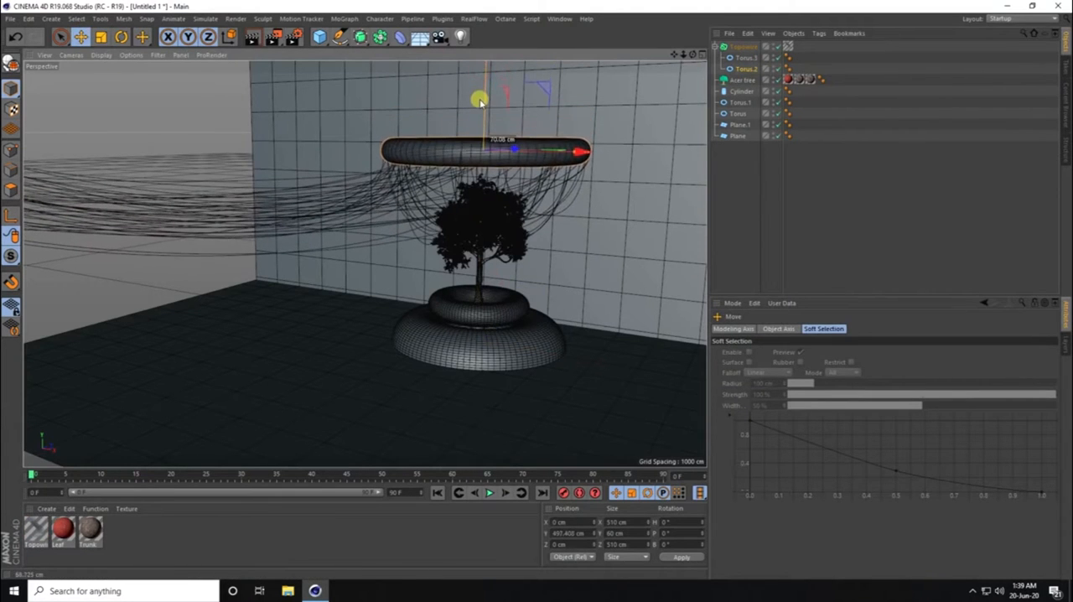
# - Reduce the Topowire points count so only a few wires hang from the floating torus
pyautogui.scroll(4, 503, 210)
pyautogui.keyDown('alt'); pyautogui.moveTo(496, 231); pyautogui.dragTo(506, 210); pyautogui.keyUp('alt')
pyautogui.moveTo(502, 234)
pyautogui.keyDown('alt'); pyautogui.mouseDown(button='right')
pyautogui.moveTo(533, 237)
pyautogui.moveTo(504, 245)
pyautogui.mouseUp(button='right'); pyautogui.keyUp('alt')
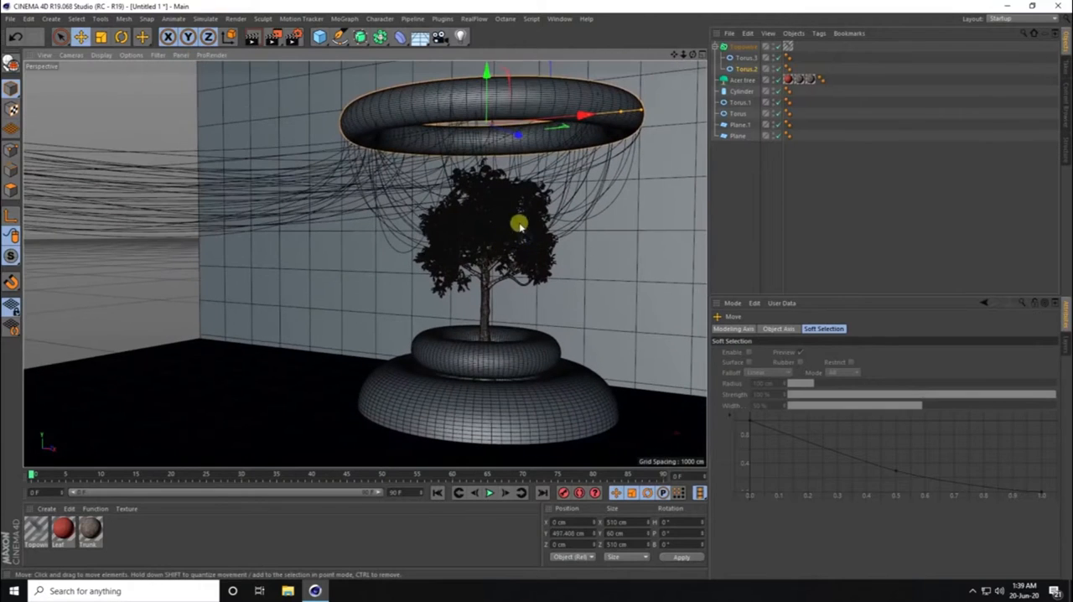
pyautogui.click(743, 47)
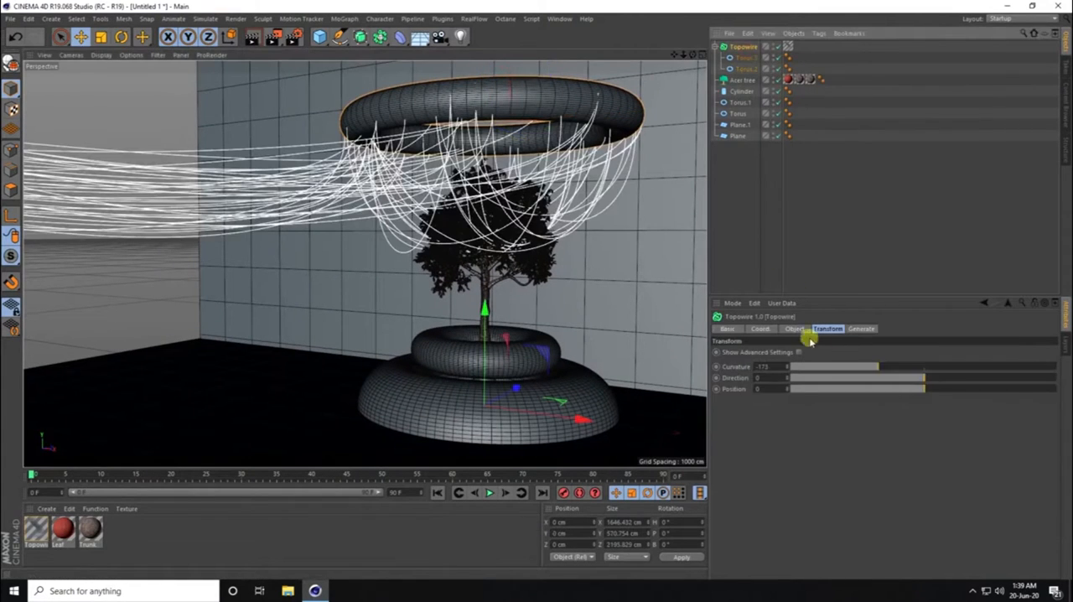
pyautogui.click(794, 329)
pyautogui.moveTo(841, 370); pyautogui.dragTo(806, 363)
pyautogui.keyDown('alt'); pyautogui.moveTo(443, 240); pyautogui.dragTo(491, 285); pyautogui.keyUp('alt')
# - Enable thickness for the Topowire wires and set their radius to 2
pyautogui.click(862, 329)
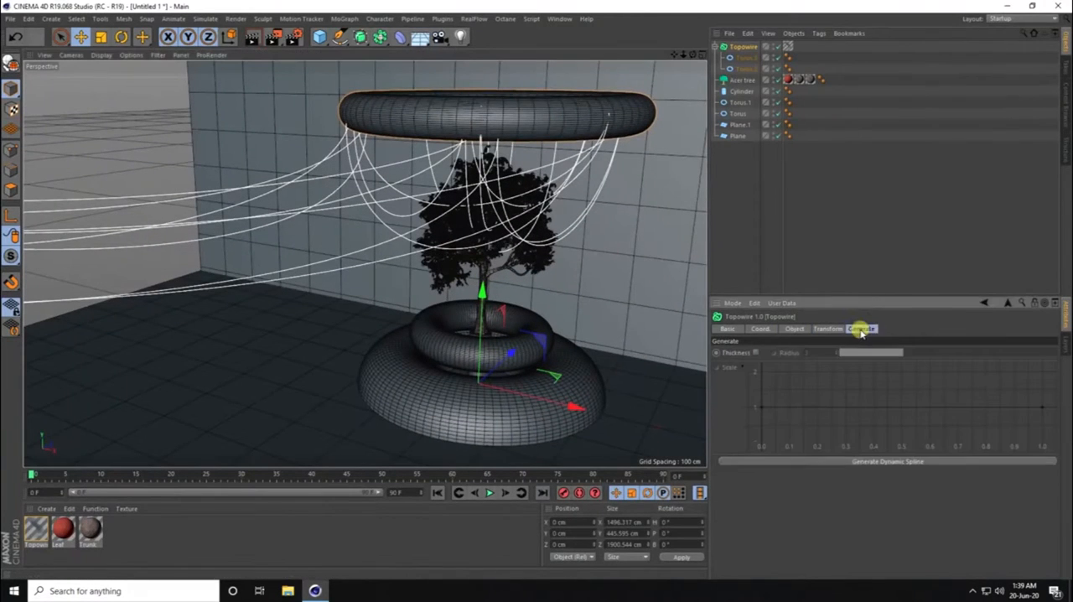
pyautogui.click(752, 353)
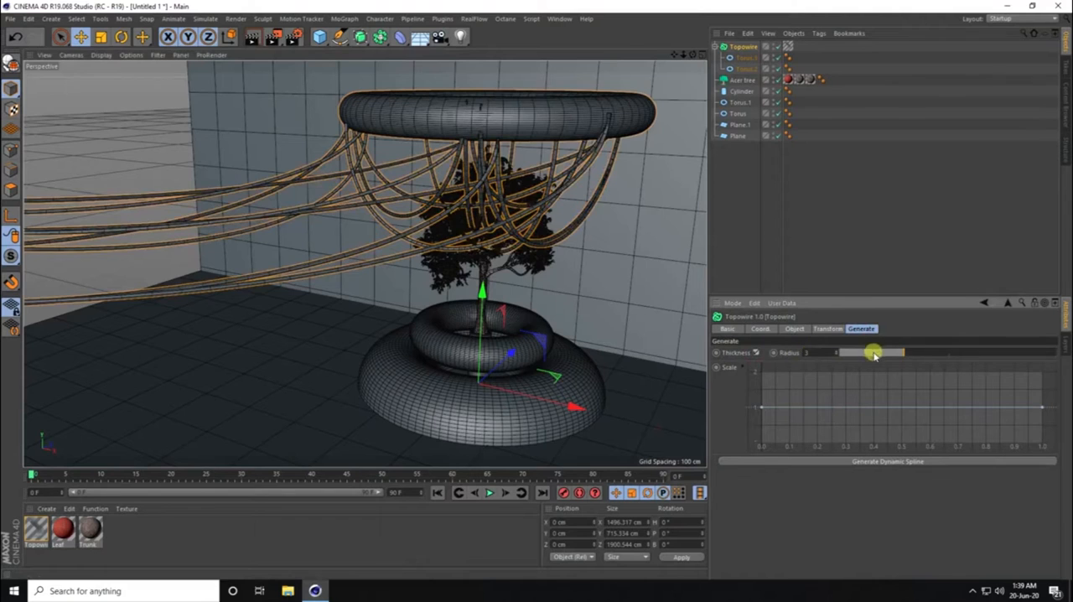
pyautogui.keyDown('alt'); pyautogui.moveTo(570, 316); pyautogui.dragTo(559, 303); pyautogui.keyUp('alt')
pyautogui.moveTo(896, 352); pyautogui.dragTo(868, 353)
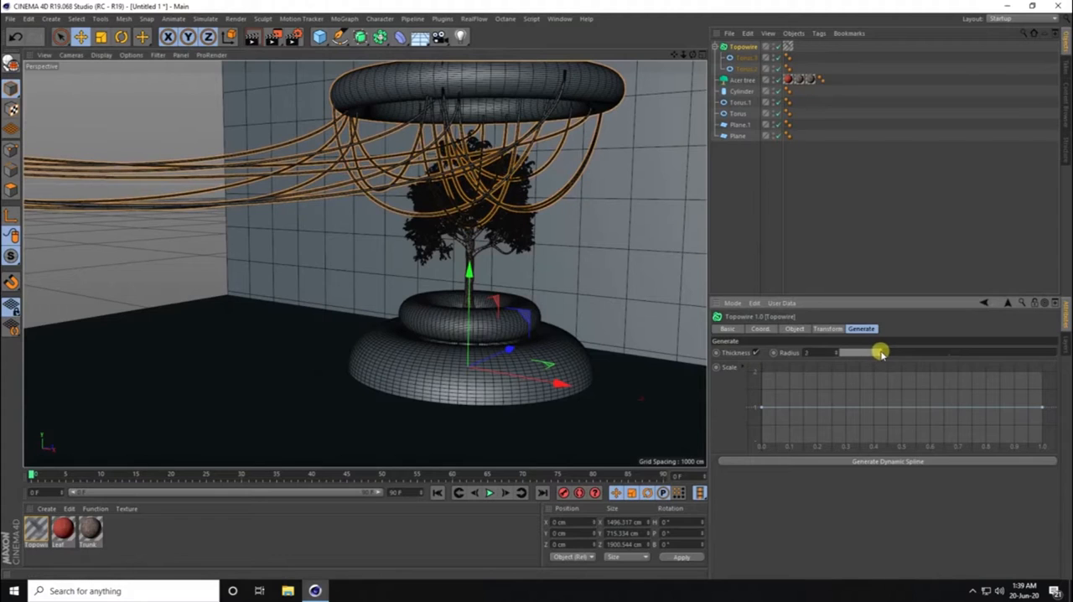
# - Reshape the Topowire thickness Scale curve with a deep dip at about 0.45 and a raised peak at about 0.85
pyautogui.keyDown('ctrl'); pyautogui.click(888, 408); pyautogui.keyUp('ctrl')
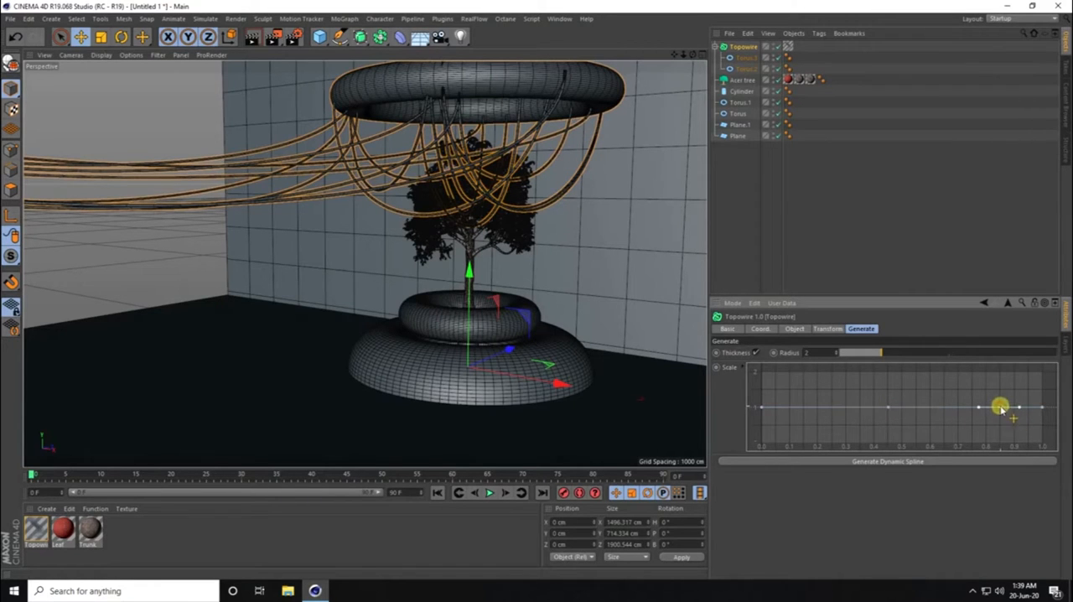
pyautogui.moveTo(1000, 409); pyautogui.dragTo(1004, 385)
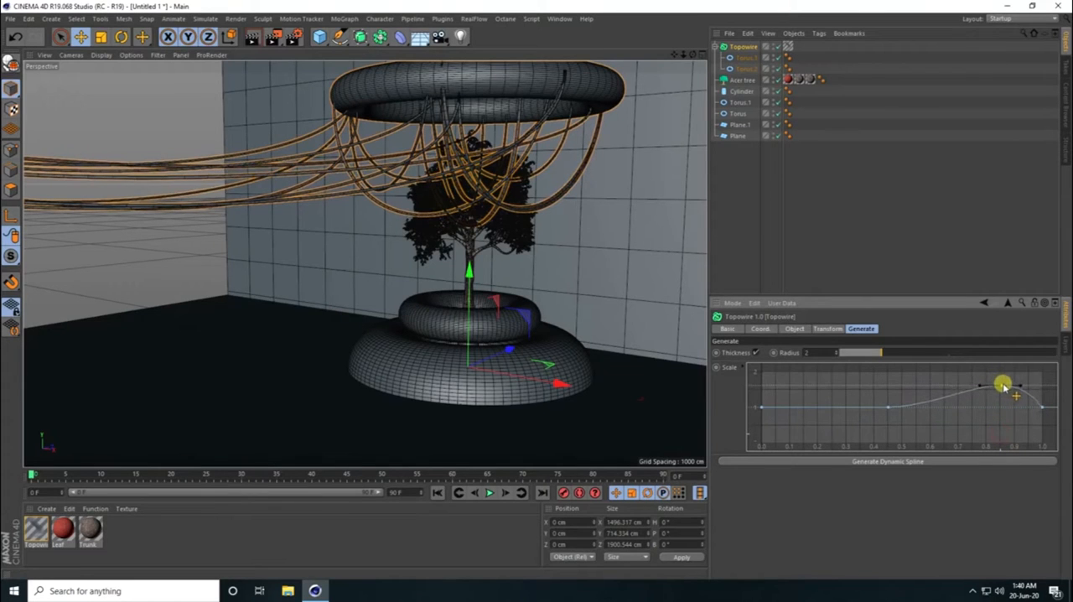
pyautogui.moveTo(888, 408); pyautogui.dragTo(888, 438)
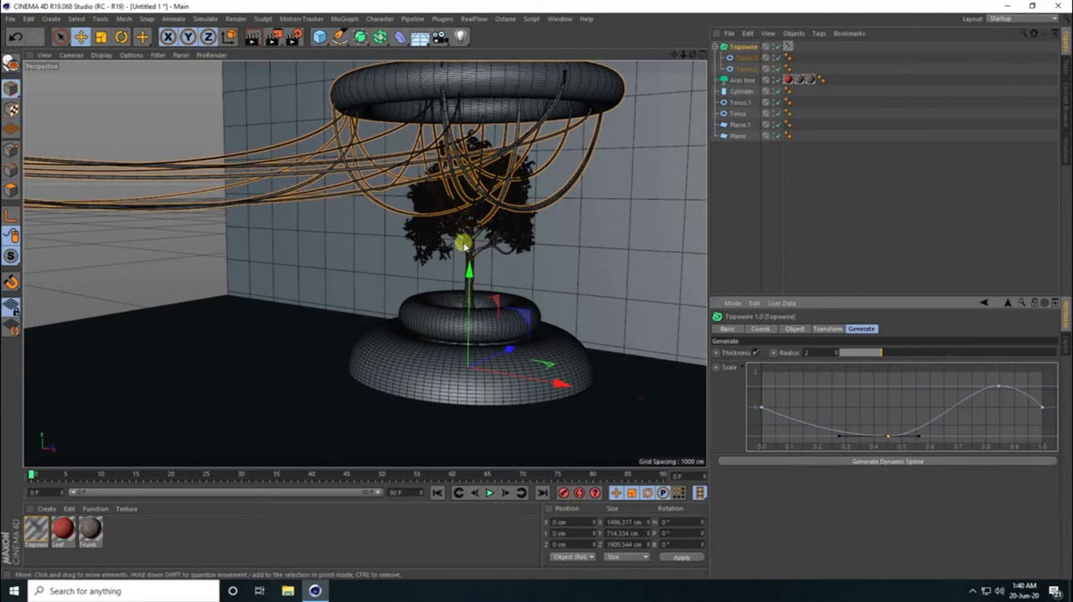
pyautogui.keyDown('alt'); pyautogui.moveTo(490, 160); pyautogui.dragTo(548, 126, button='right'); pyautogui.keyUp('alt')
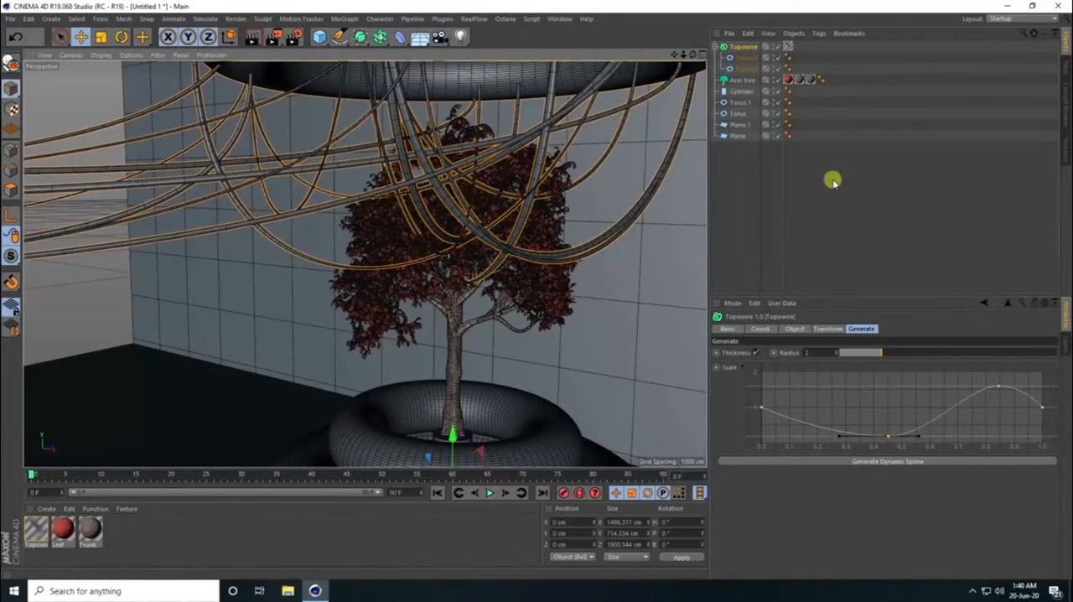
# - Set the number of intermediate points on the Topowire spline to 200
pyautogui.click(827, 329)
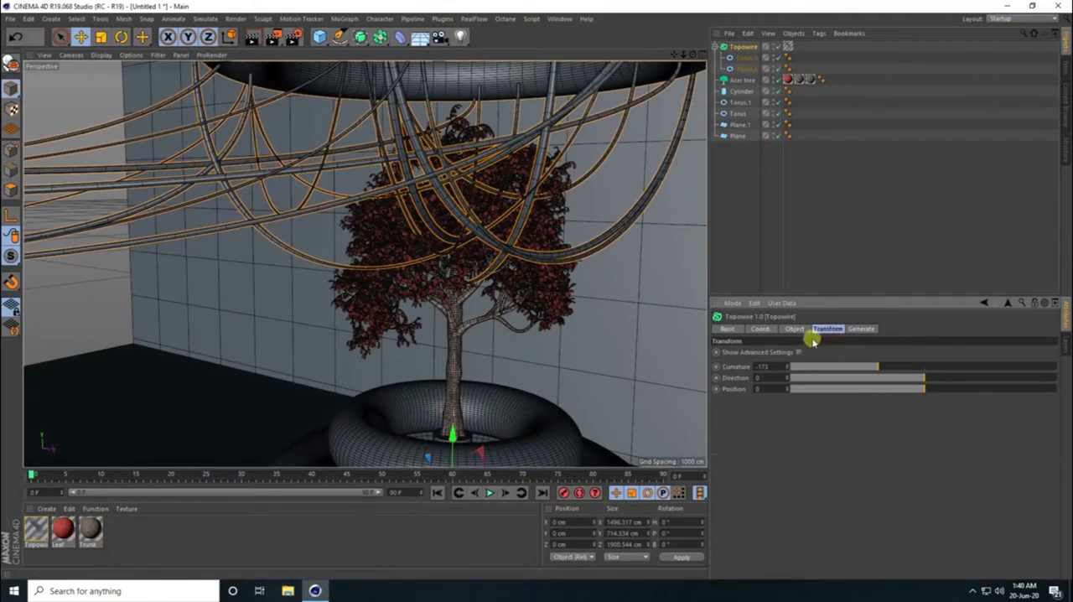
pyautogui.click(794, 329)
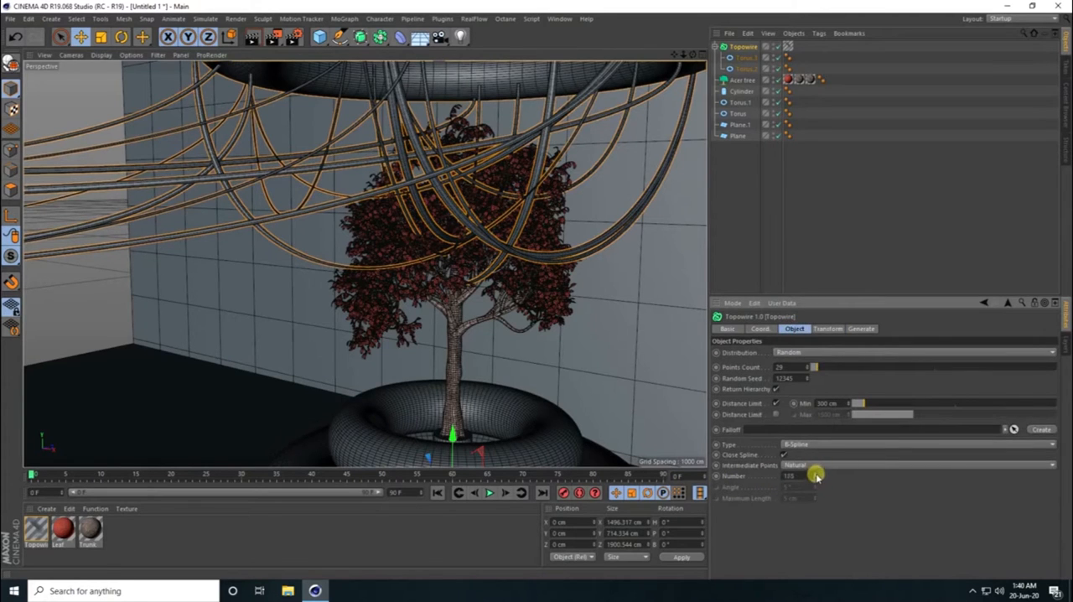
pyautogui.moveTo(817, 476); pyautogui.dragTo(816, 478)
pyautogui.scroll(-6, 402, 134)
pyautogui.keyDown('alt'); pyautogui.moveTo(386, 241); pyautogui.dragTo(404, 231); pyautogui.keyUp('alt')
pyautogui.scroll(3, 397, 307)
pyautogui.keyDown('alt'); pyautogui.moveTo(413, 309); pyautogui.dragTo(429, 344); pyautogui.keyUp('alt')
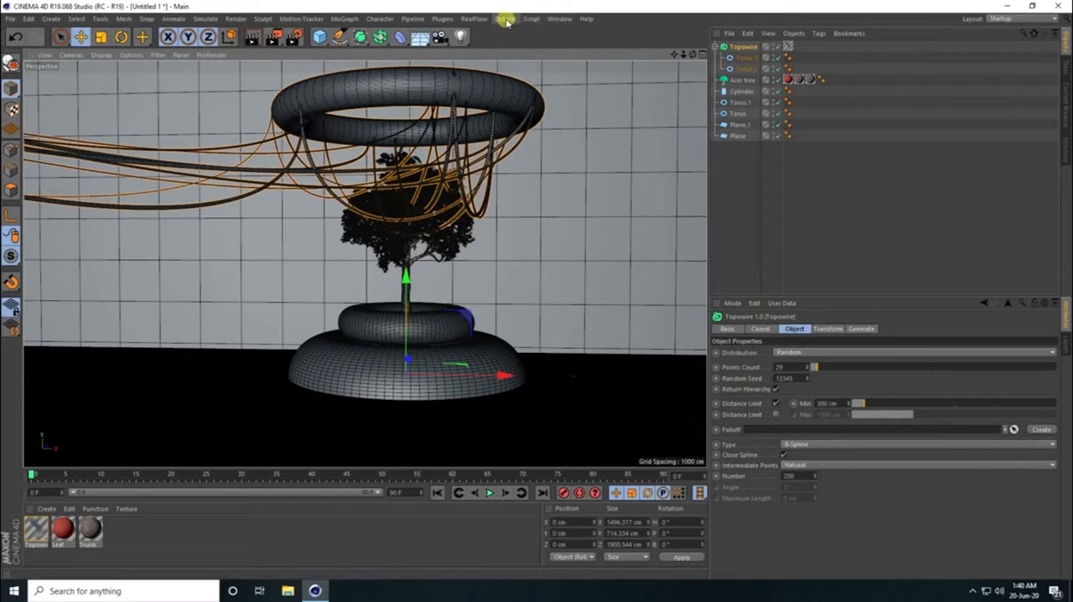
# - Save the scene to the Desktop under the file name Untitled 1
pyautogui.click(28, 18)
pyautogui.click(19, 109)
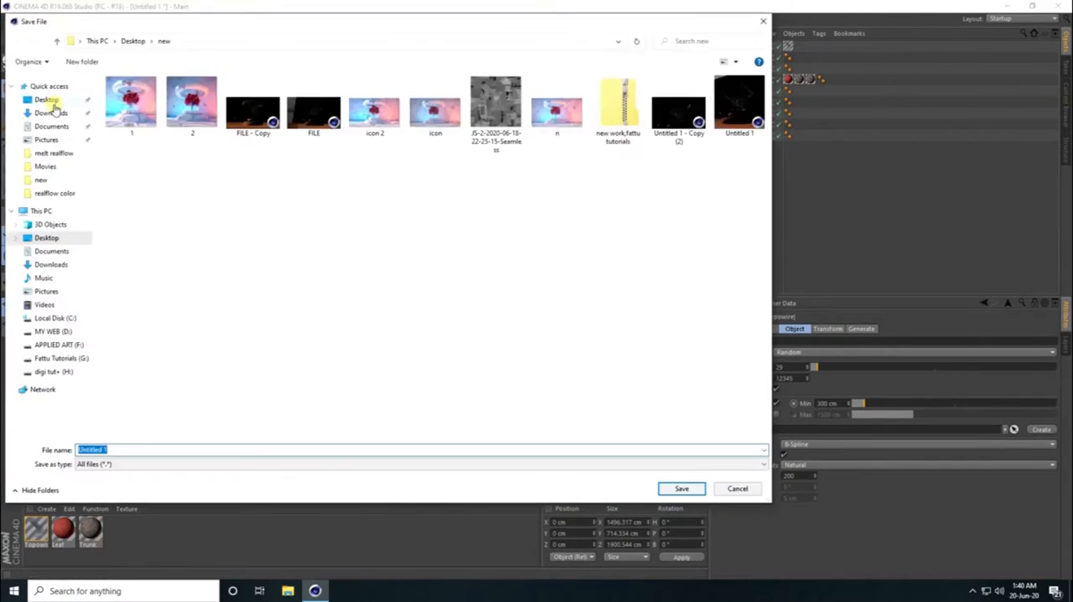
pyautogui.click(49, 100)
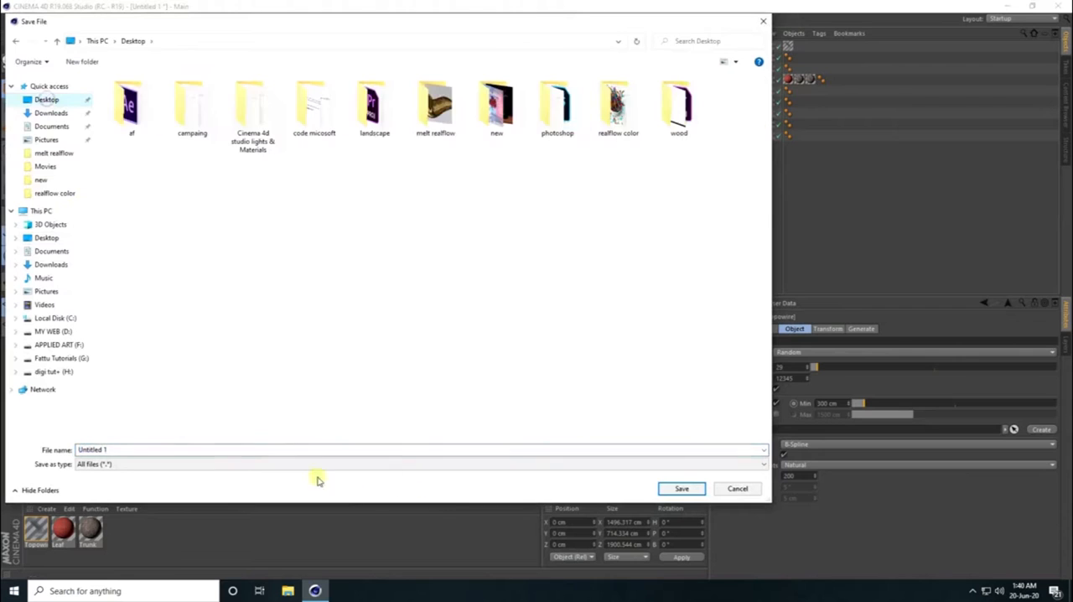
pyautogui.click(682, 488)
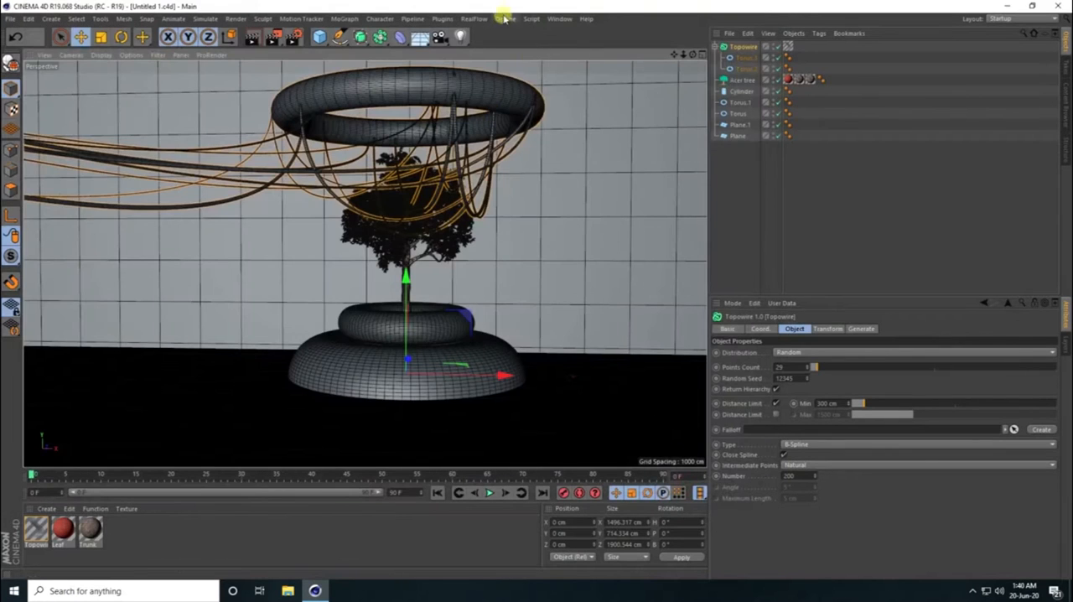
# - Open the Octane Live Viewer, dock it beside the perspective view and start the live render
pyautogui.click(506, 19)
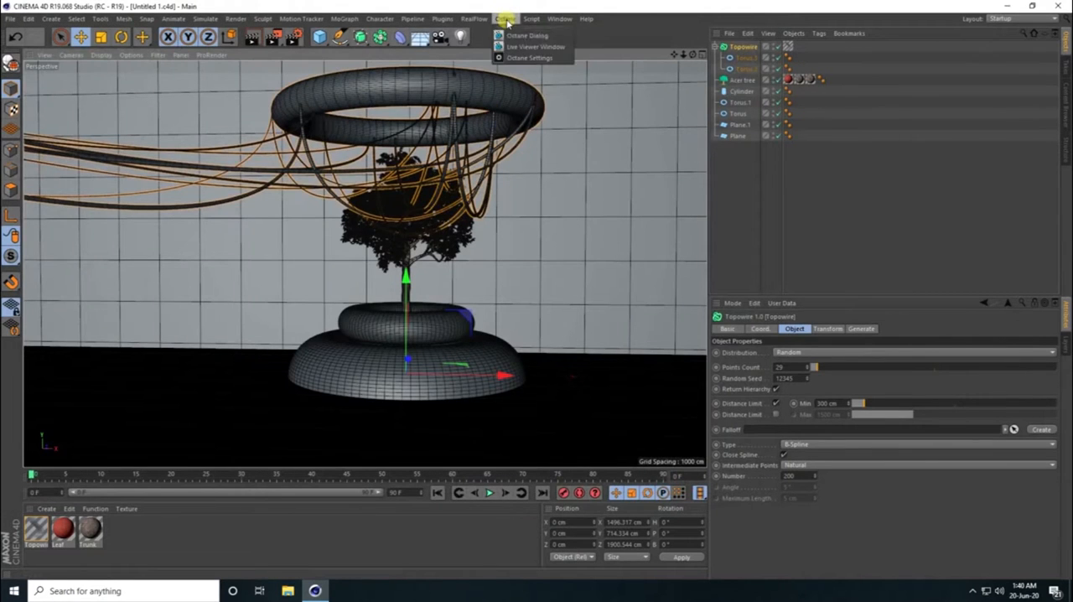
pyautogui.click(545, 46)
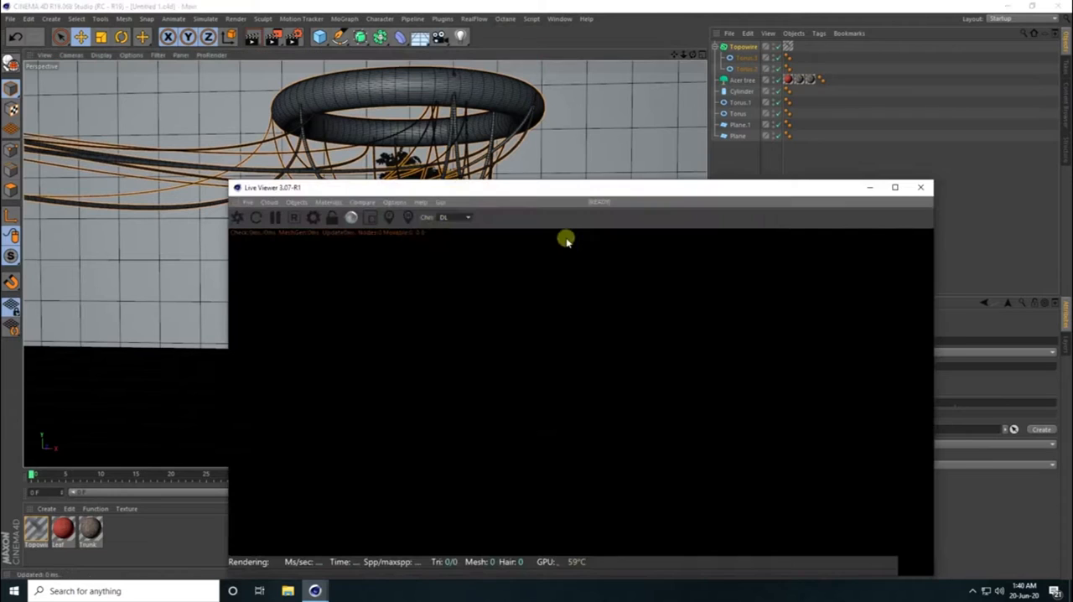
pyautogui.moveTo(237, 205); pyautogui.dragTo(78, 196)
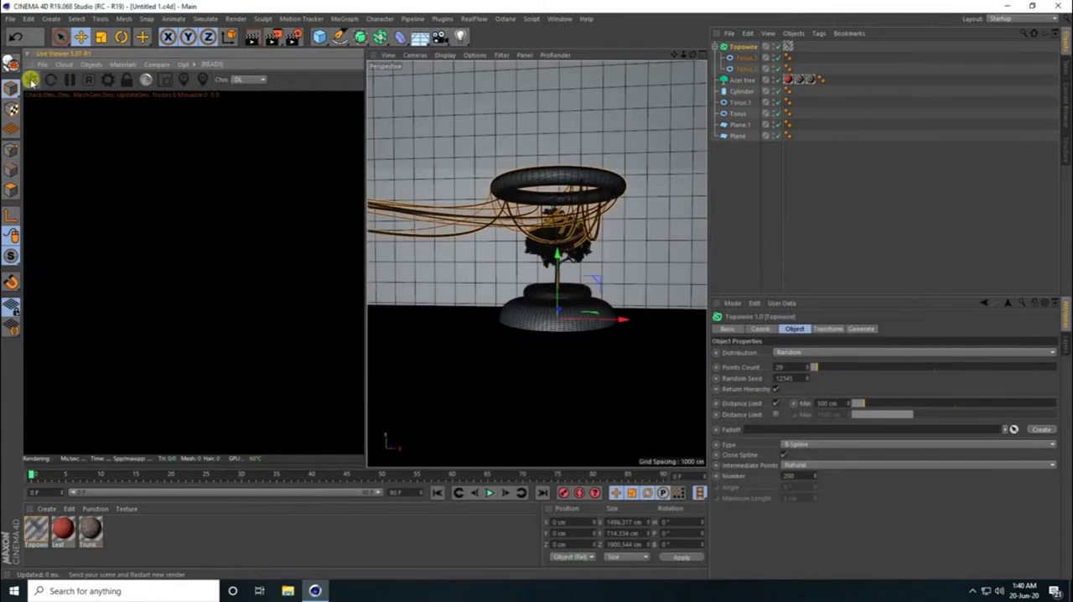
pyautogui.click(30, 80)
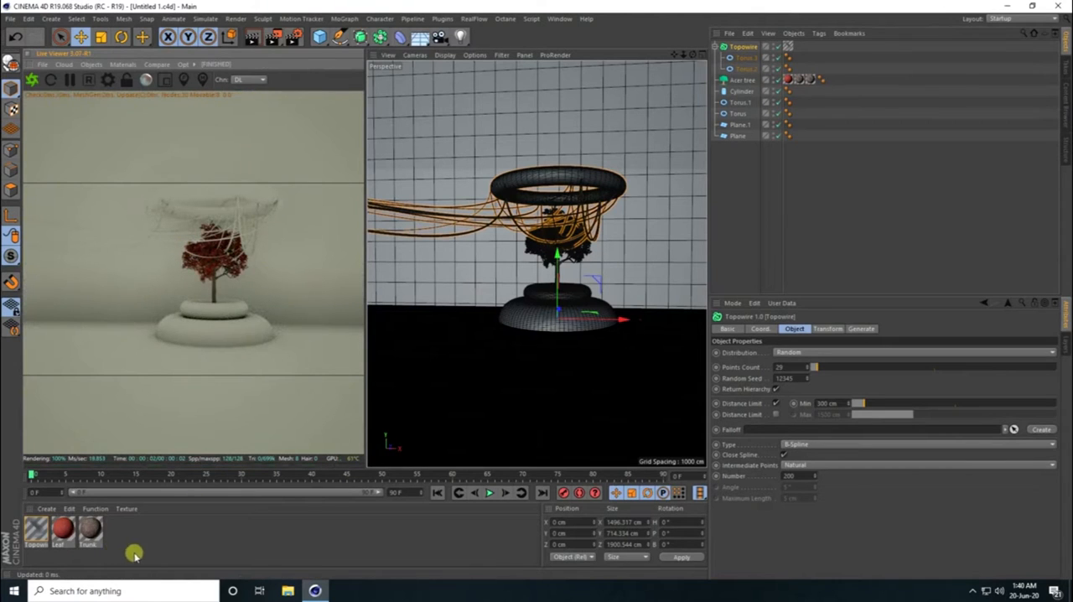
# - Convert the Leaf and Trunk materials to Octane materials and remove the unused originals
pyautogui.moveTo(134, 555); pyautogui.dragTo(52, 513)
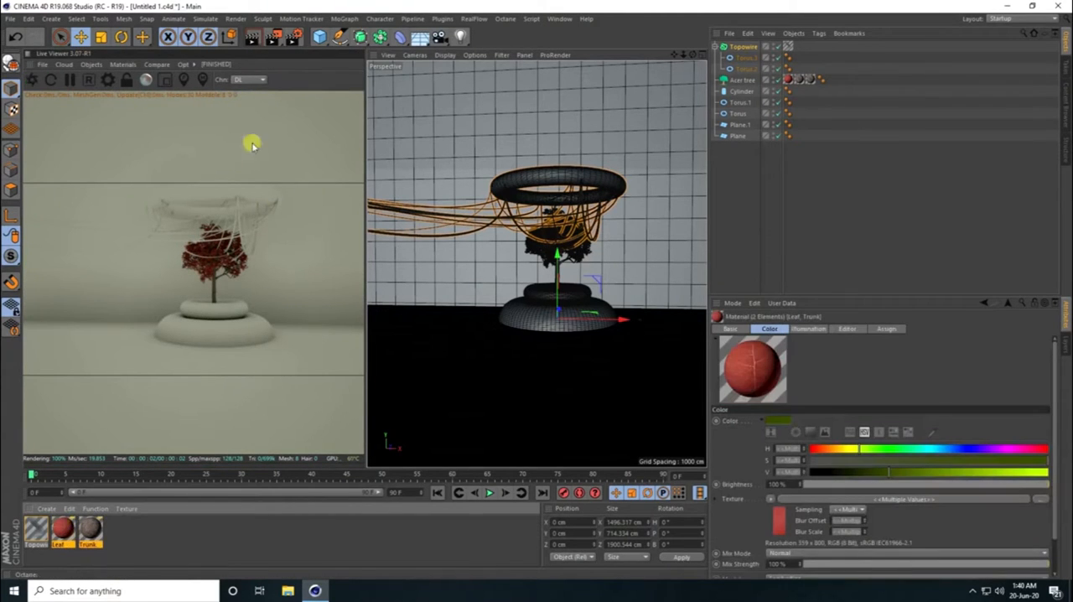
pyautogui.click(122, 65)
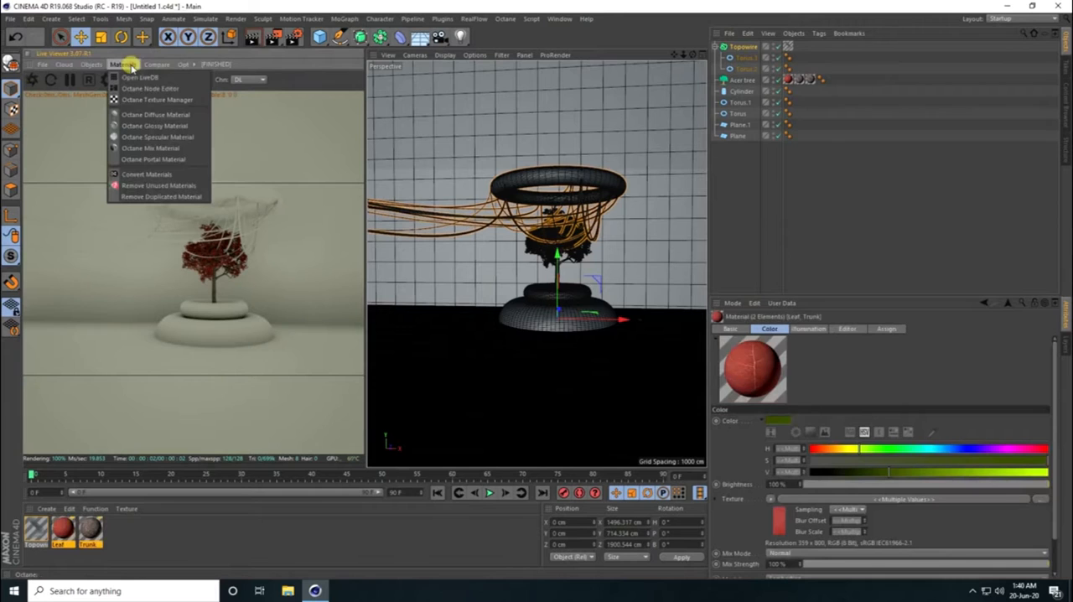
pyautogui.click(142, 174)
pyautogui.click(120, 65)
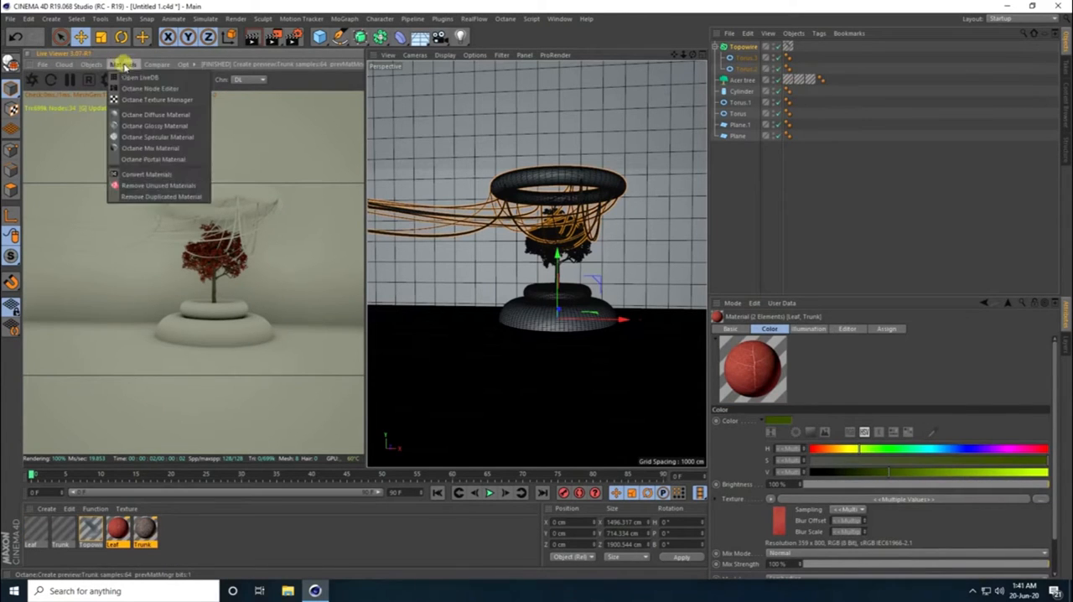
pyautogui.click(143, 185)
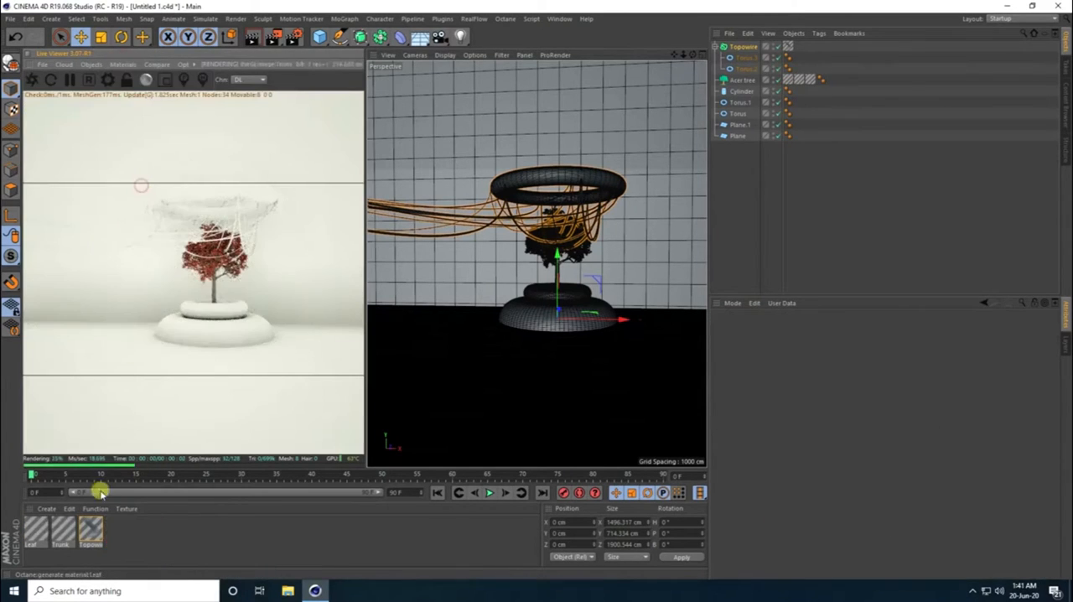
# - Connect the Trunk material's ImageTexture node to its Bump input as well, and close the material's editors
pyautogui.doubleClick(63, 528)
pyautogui.click(193, 226)
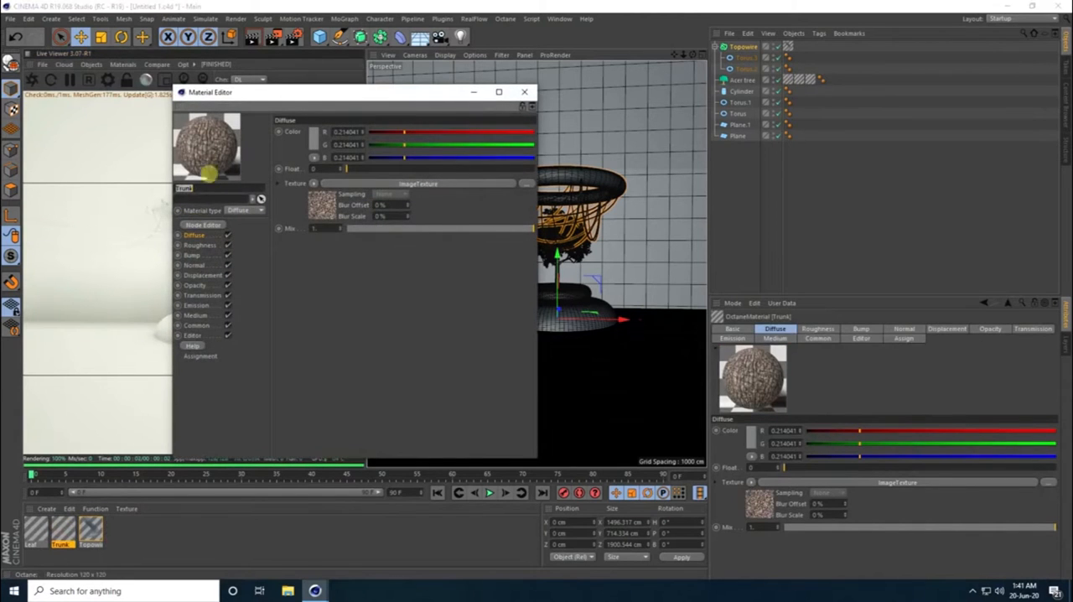
pyautogui.click(202, 228)
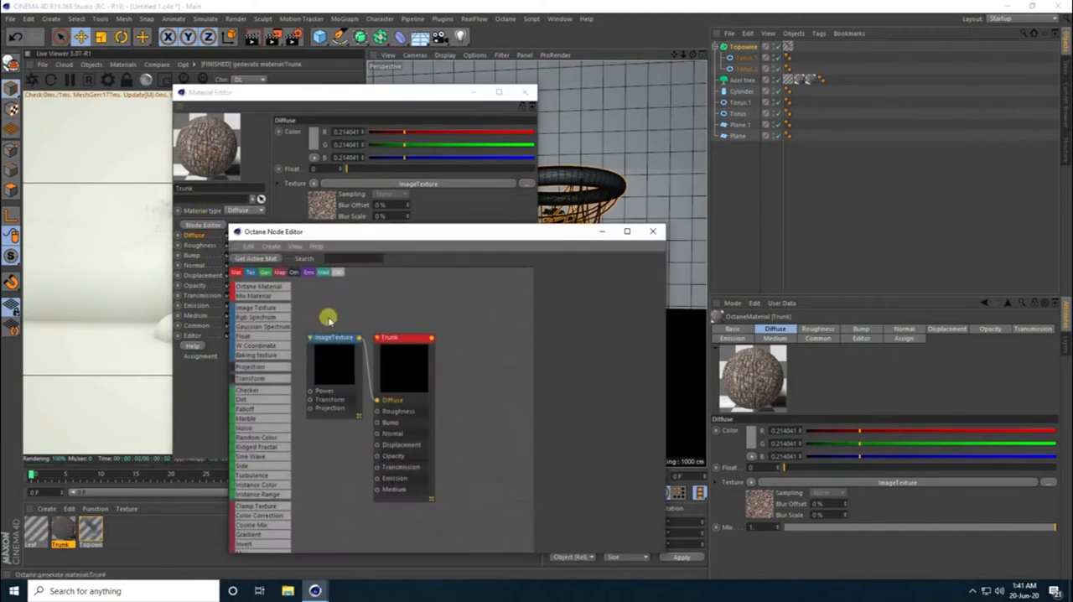
pyautogui.moveTo(358, 339); pyautogui.dragTo(420, 416)
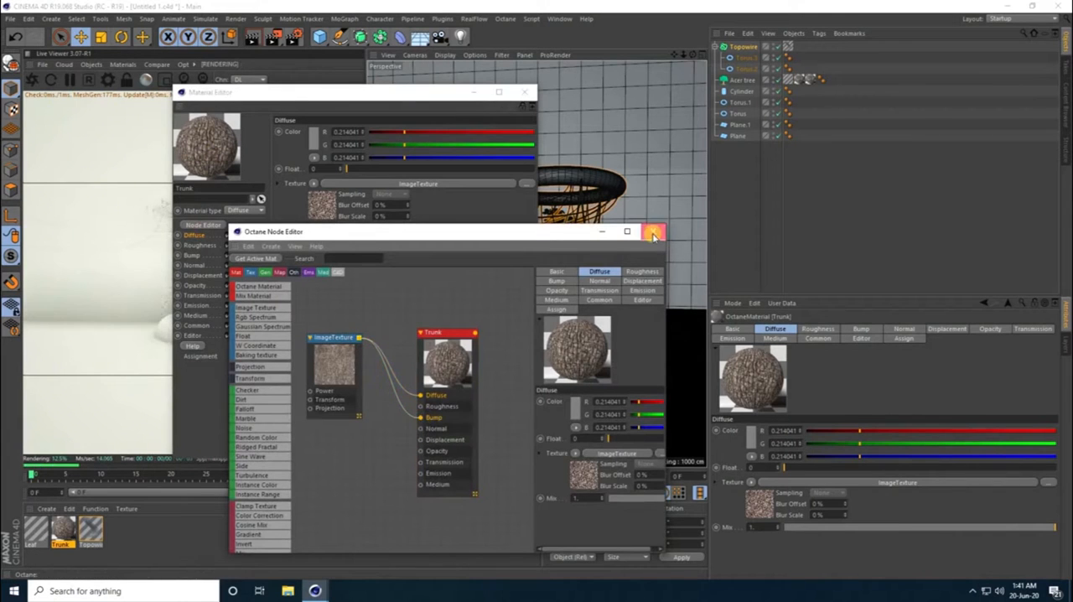
pyautogui.click(653, 232)
pyautogui.click(524, 92)
# - Connect the Leaf material's ImageTexture node to its Transmission input in the node editor
pyautogui.doubleClick(36, 530)
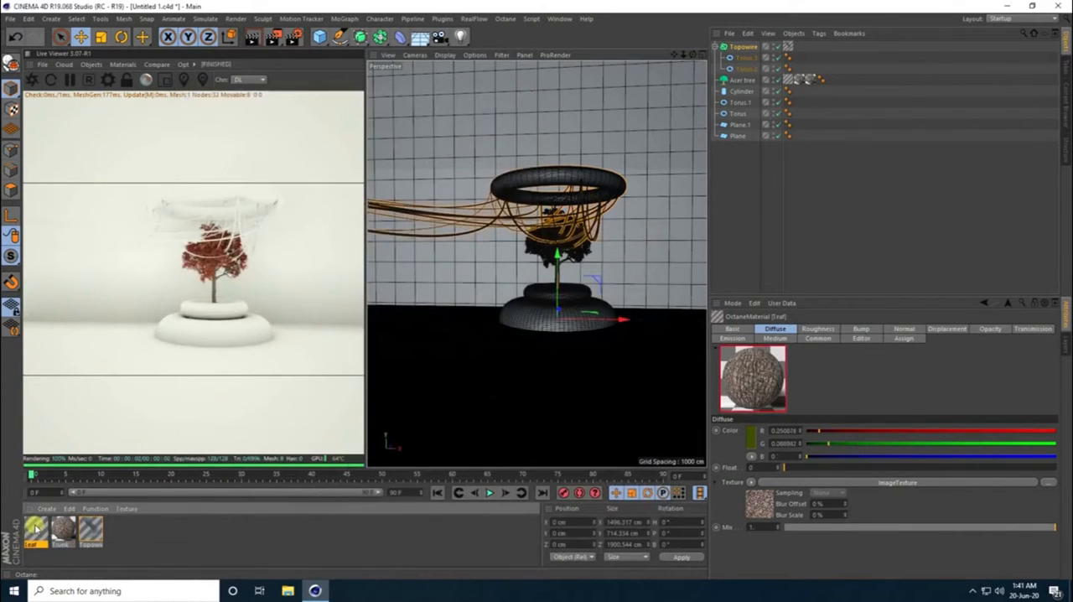
pyautogui.click(197, 208)
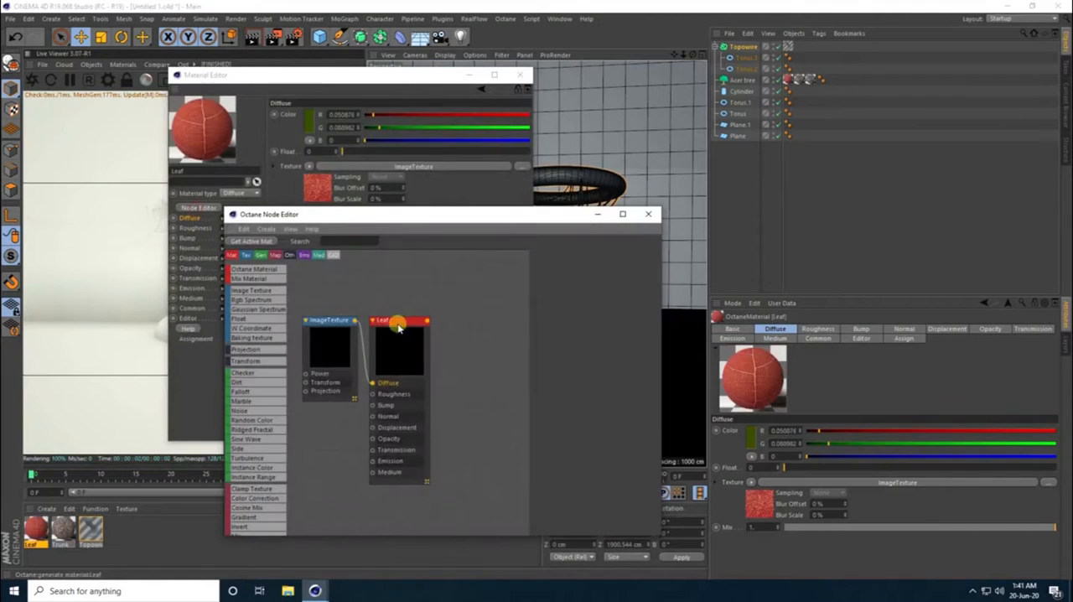
pyautogui.moveTo(356, 323); pyautogui.dragTo(434, 442)
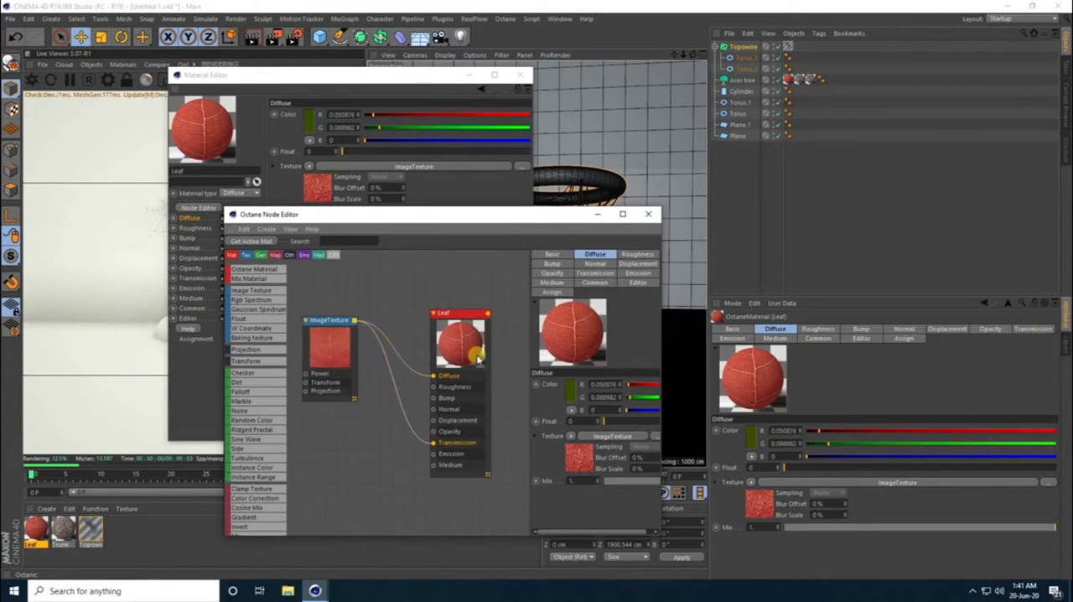
# - Insert a Color Correction node between the Leaf material's ImageTexture and Diffuse input, tidy the nodes and close the editors
pyautogui.click(252, 498)
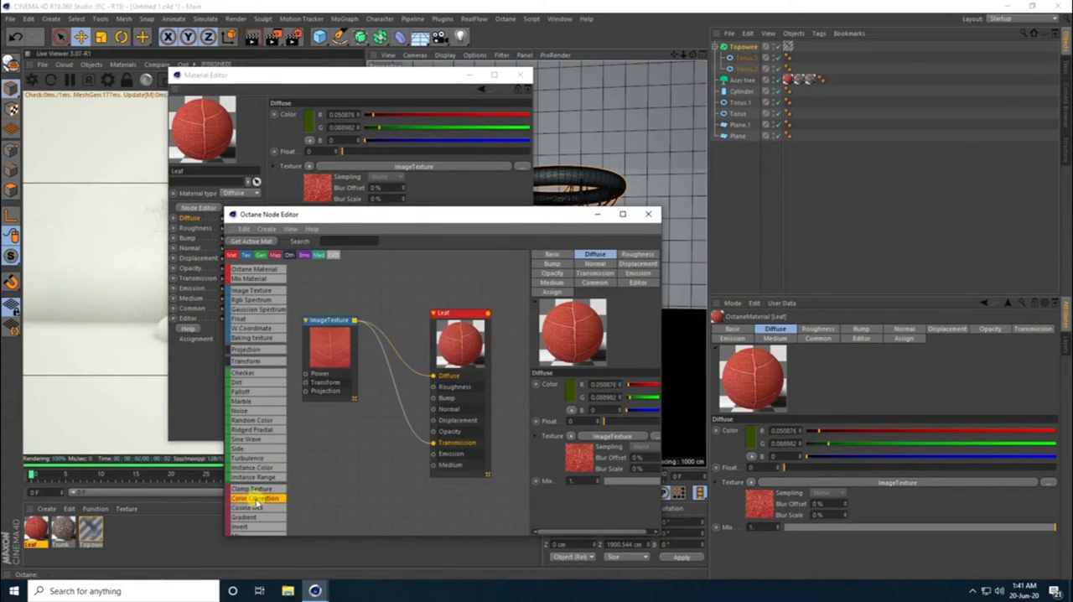
pyautogui.click(404, 360)
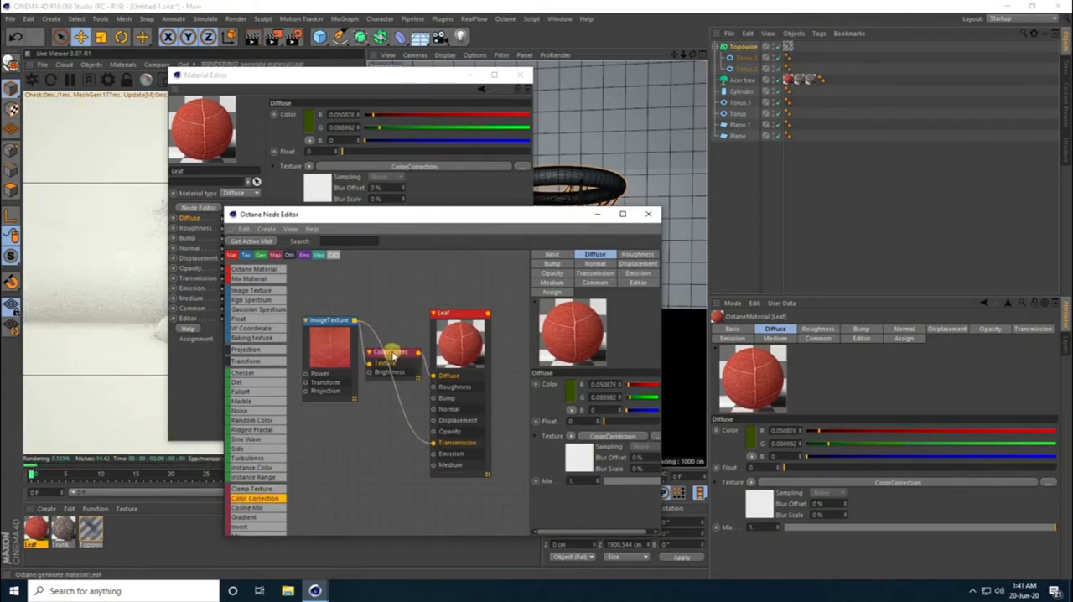
pyautogui.moveTo(393, 351); pyautogui.dragTo(394, 298)
pyautogui.moveTo(455, 313); pyautogui.dragTo(486, 308)
pyautogui.click(384, 298)
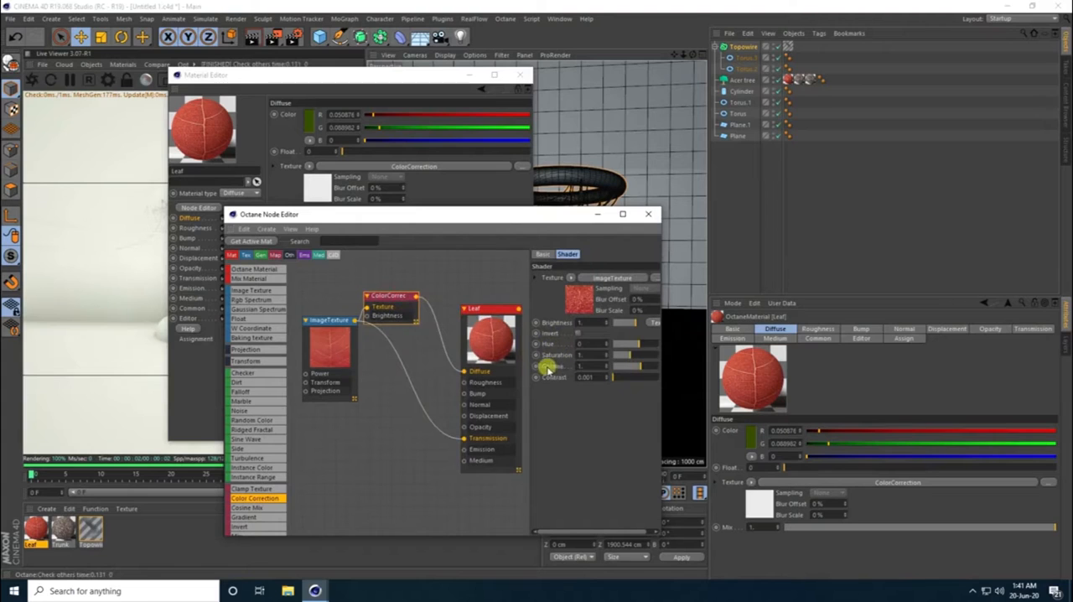
pyautogui.moveTo(391, 304); pyautogui.dragTo(406, 333)
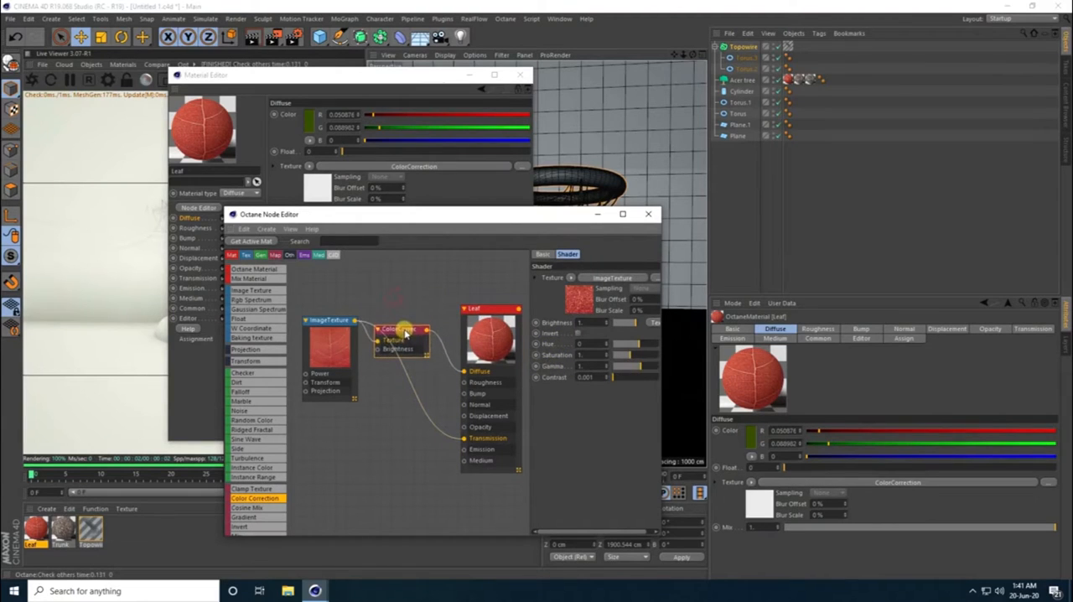
pyautogui.click(651, 215)
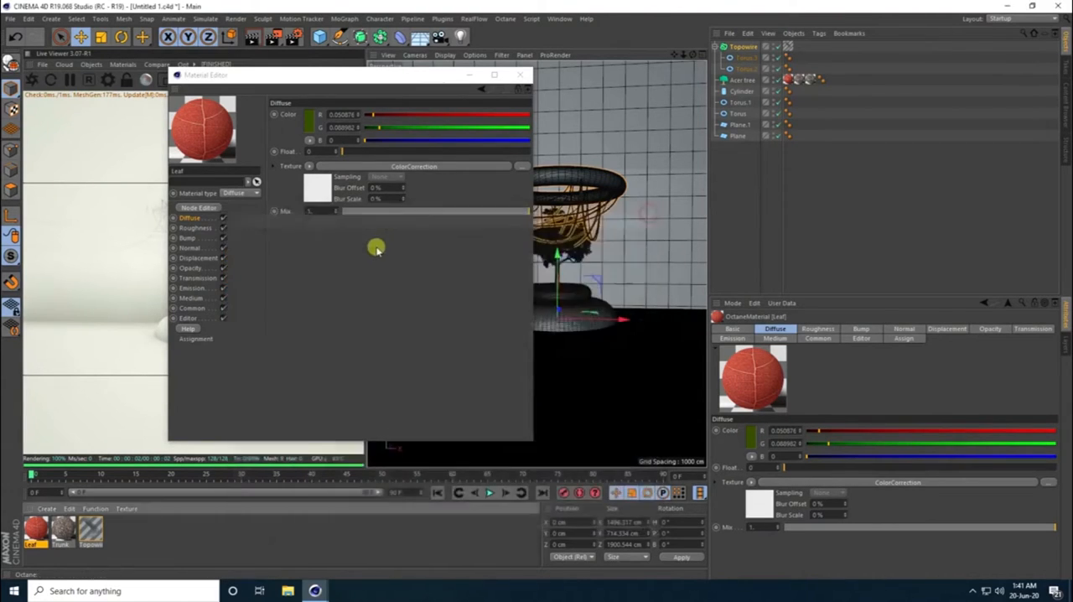
pyautogui.click(520, 75)
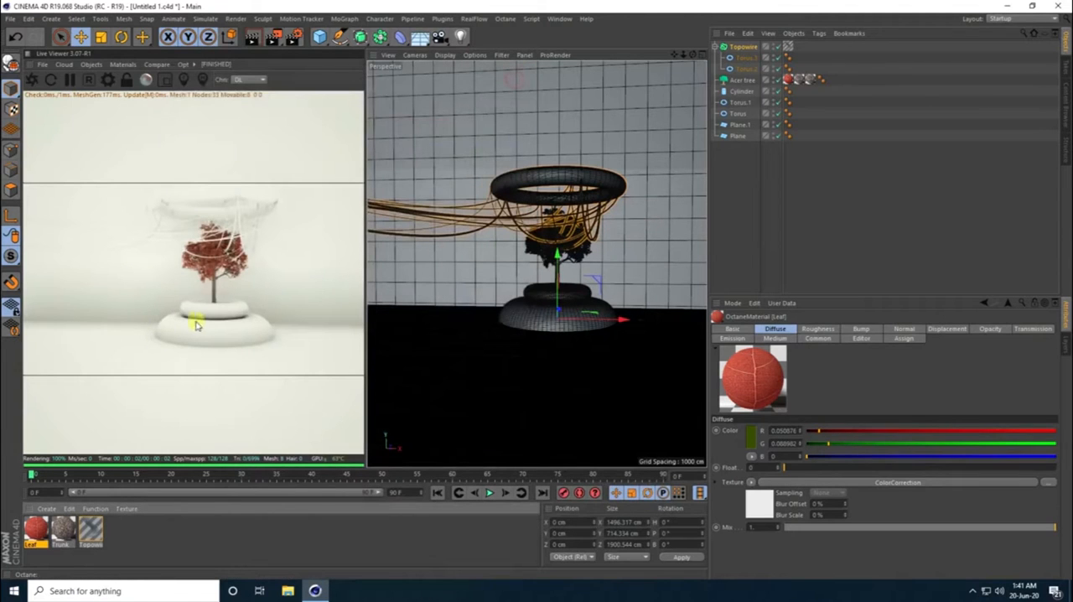
# - Add an Octane camera to the scene and look through it
pyautogui.click(92, 64)
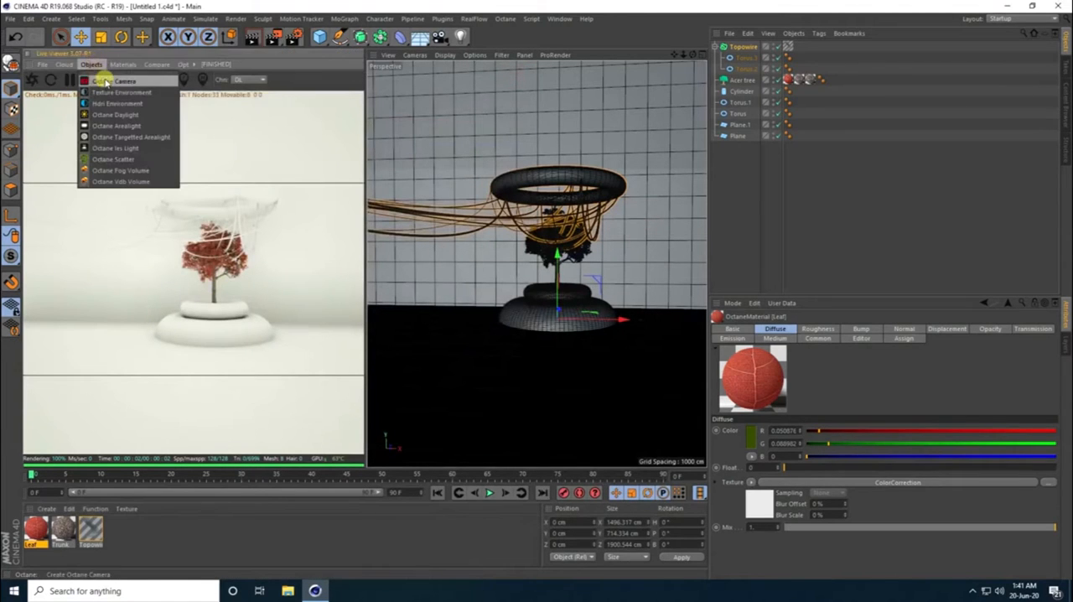
pyautogui.click(106, 77)
pyautogui.click(797, 45)
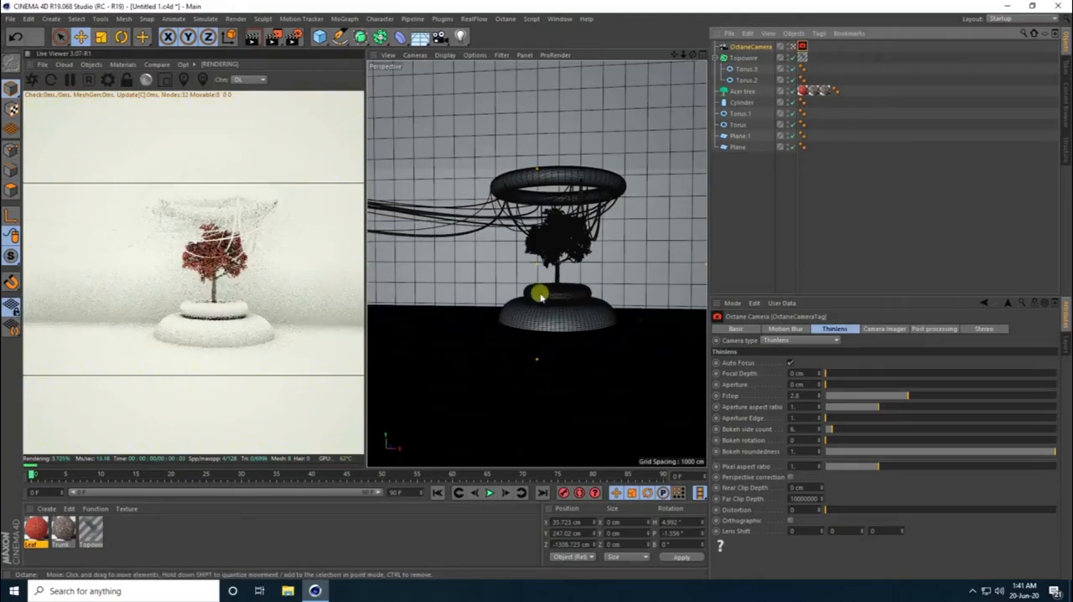
# - Frame the planter, tree and floating torus from a raised, angled viewpoint, with the camera at about X 306, Y 547, Z -996 cm
pyautogui.keyDown('alt'); pyautogui.moveTo(539, 299); pyautogui.dragTo(572, 307); pyautogui.keyUp('alt')
pyautogui.keyDown('alt'); pyautogui.moveTo(582, 305); pyautogui.dragTo(606, 292, button='right'); pyautogui.keyUp('alt')
pyautogui.keyDown('alt'); pyautogui.moveTo(606, 293); pyautogui.dragTo(593, 321, button='middle'); pyautogui.keyUp('alt')
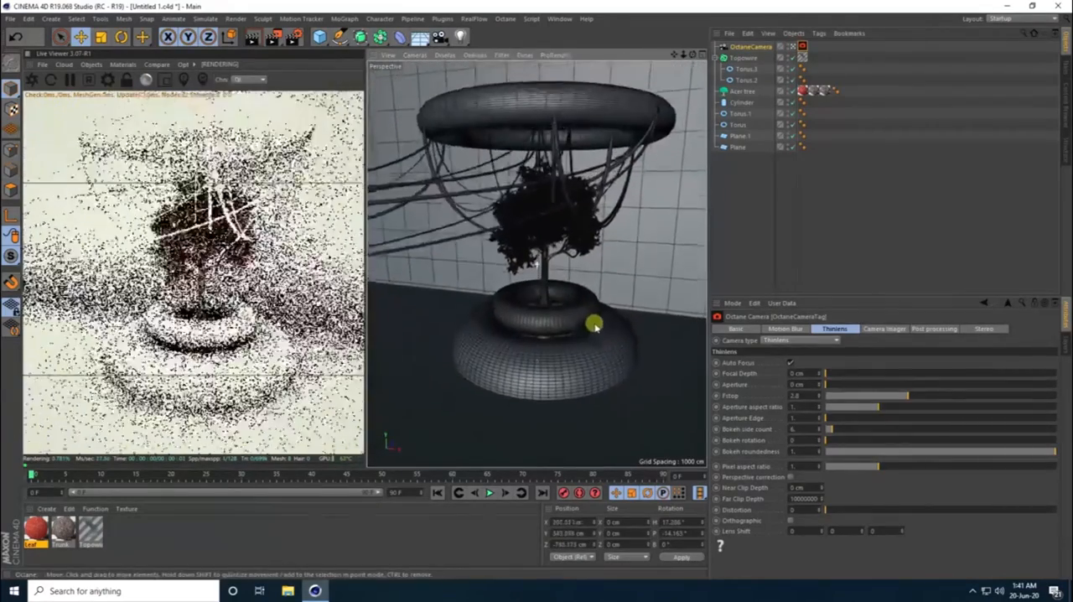
pyautogui.keyDown('alt'); pyautogui.moveTo(593, 321); pyautogui.dragTo(575, 325); pyautogui.keyUp('alt')
pyautogui.keyDown('alt'); pyautogui.moveTo(575, 325); pyautogui.dragTo(556, 340, button='right'); pyautogui.keyUp('alt')
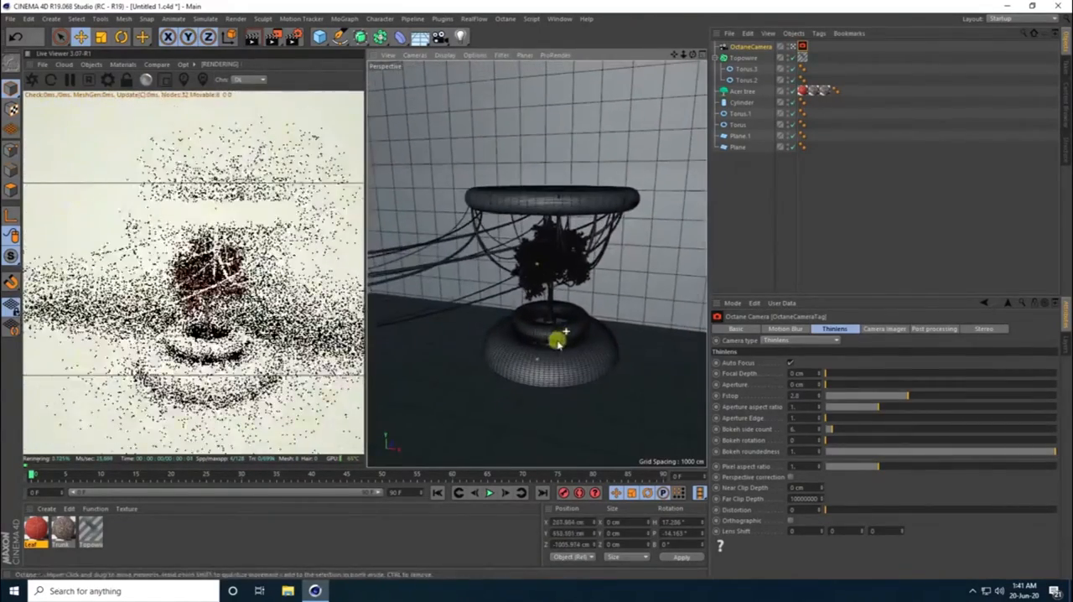
pyautogui.keyDown('alt'); pyautogui.moveTo(567, 334); pyautogui.dragTo(553, 331, button='middle'); pyautogui.keyUp('alt')
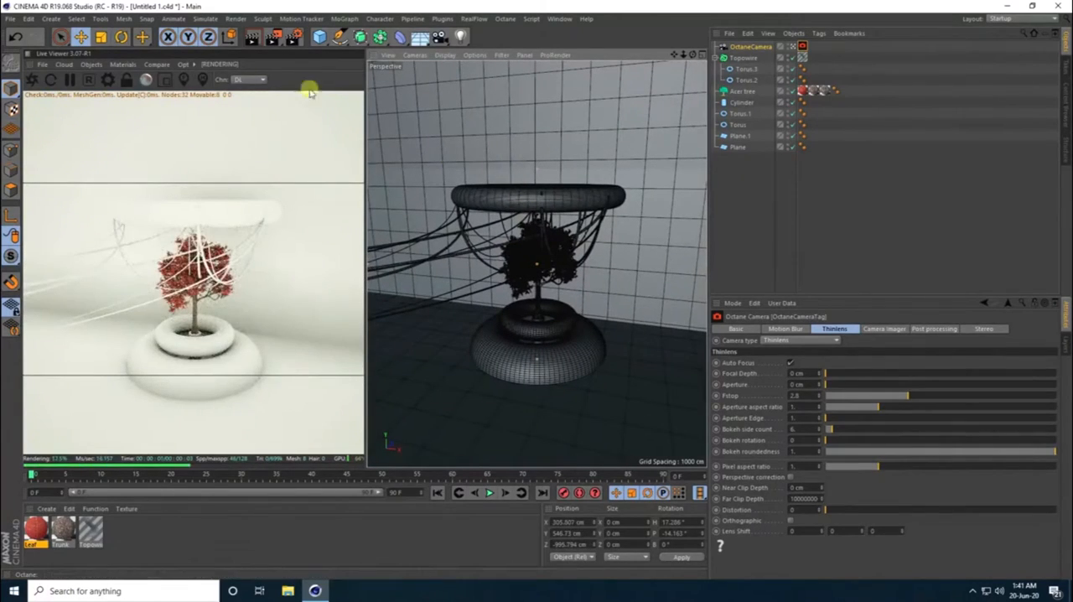
# - Set the render output size to 1000 x 1000 pixels and close the render settings
pyautogui.click(294, 37)
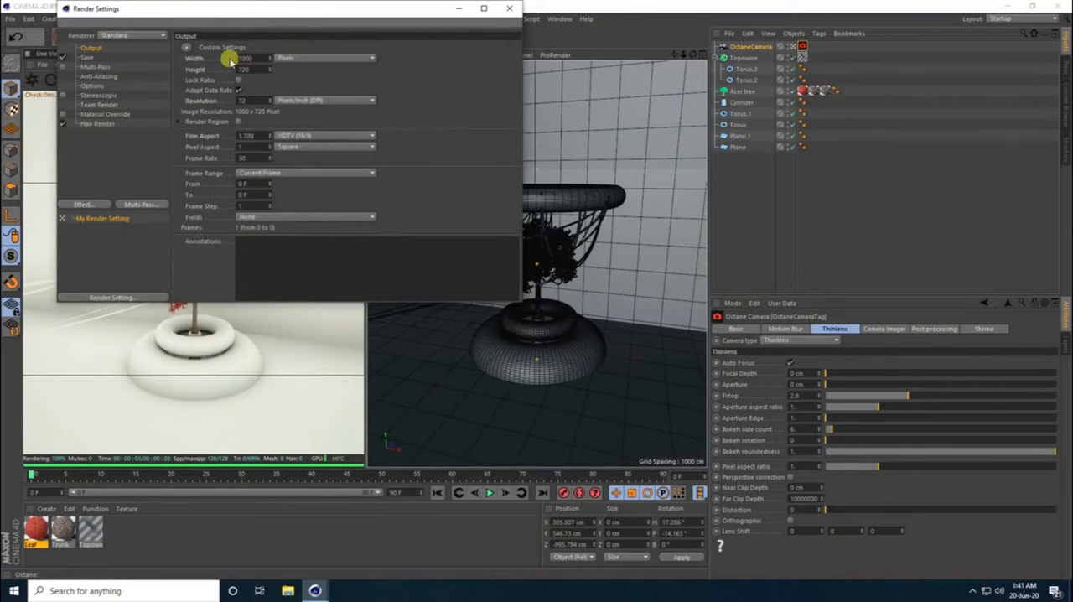
pyautogui.press('Tab')
pyautogui.press('Return')
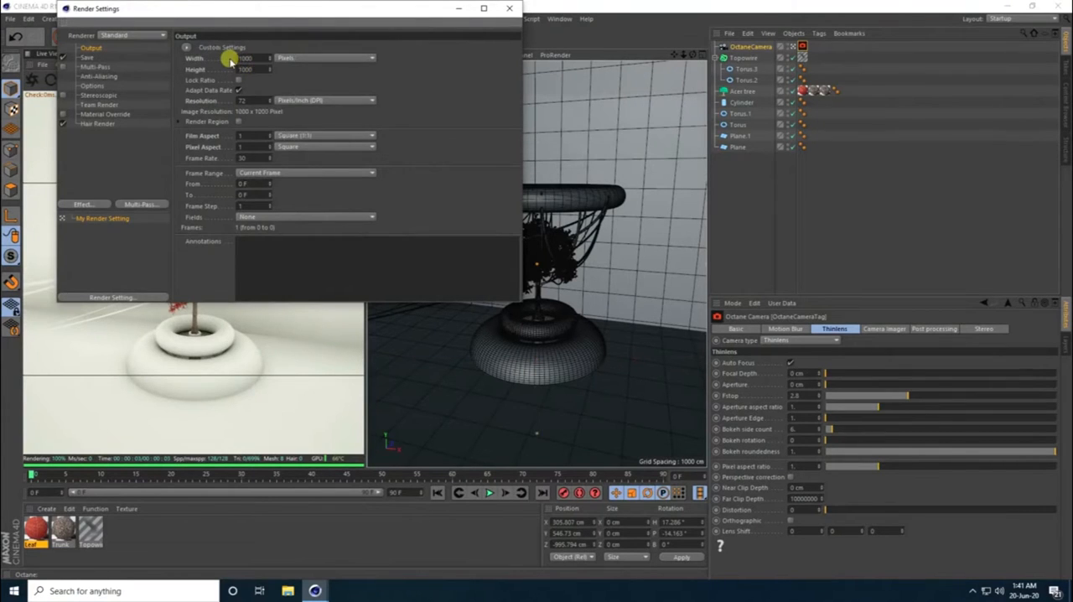
pyautogui.click(508, 8)
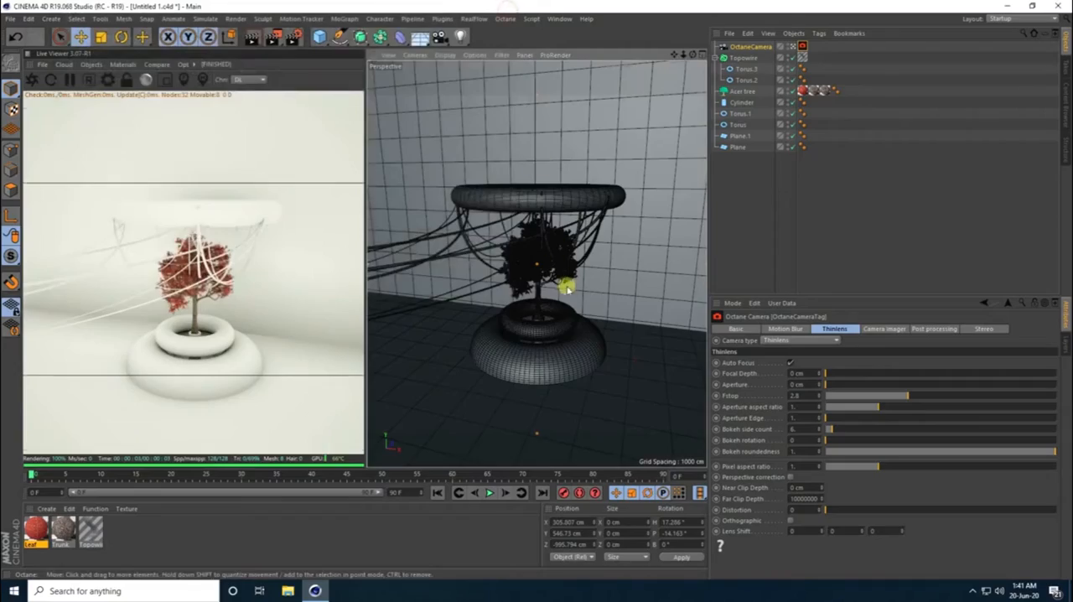
# - Move the Octane camera closer to the planter and floating torus, to about X 246, Y 422, Z -765 cm
pyautogui.keyDown('alt'); pyautogui.moveTo(563, 297); pyautogui.dragTo(535, 294, button='middle'); pyautogui.keyUp('alt')
pyautogui.scroll(5, 526, 276)
pyautogui.scroll(1, 530, 291)
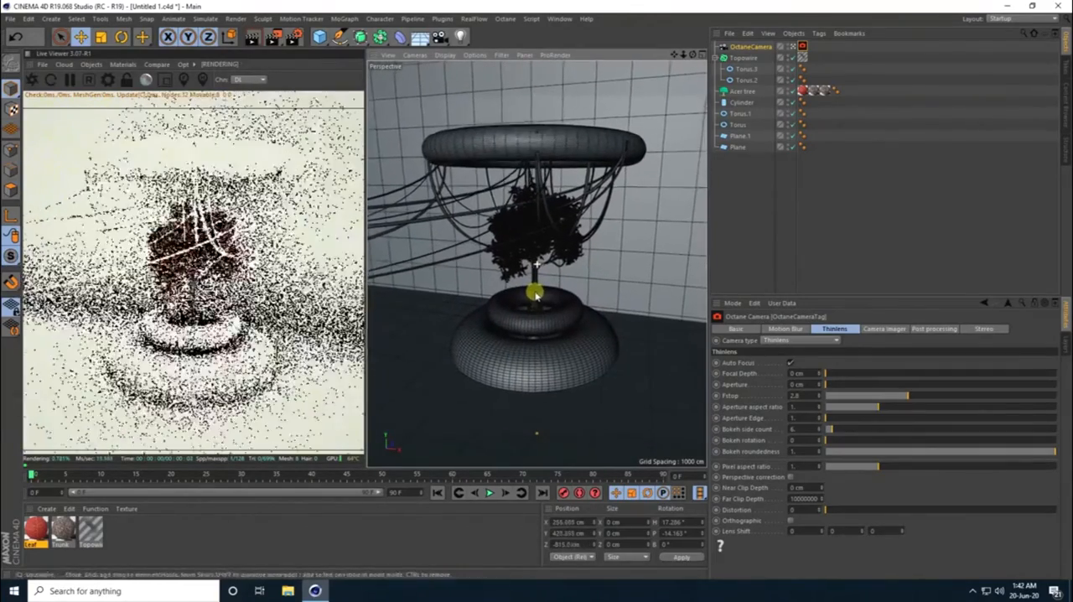
pyautogui.scroll(2, 535, 294)
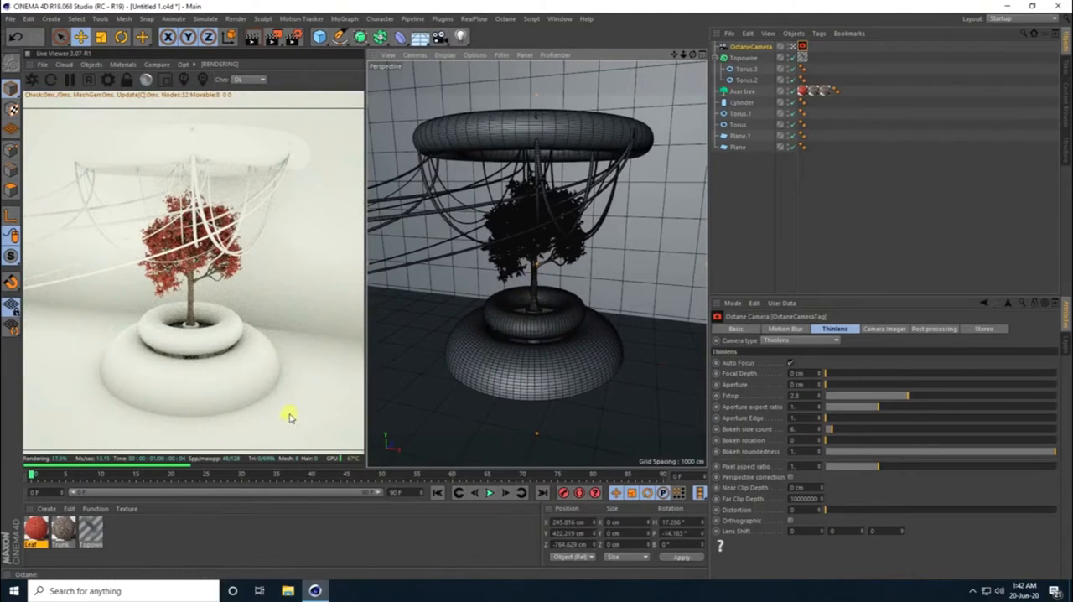
# - Create a new Octane material and open it in a maximized node editor
pyautogui.click(46, 509)
pyautogui.moveTo(72, 428)
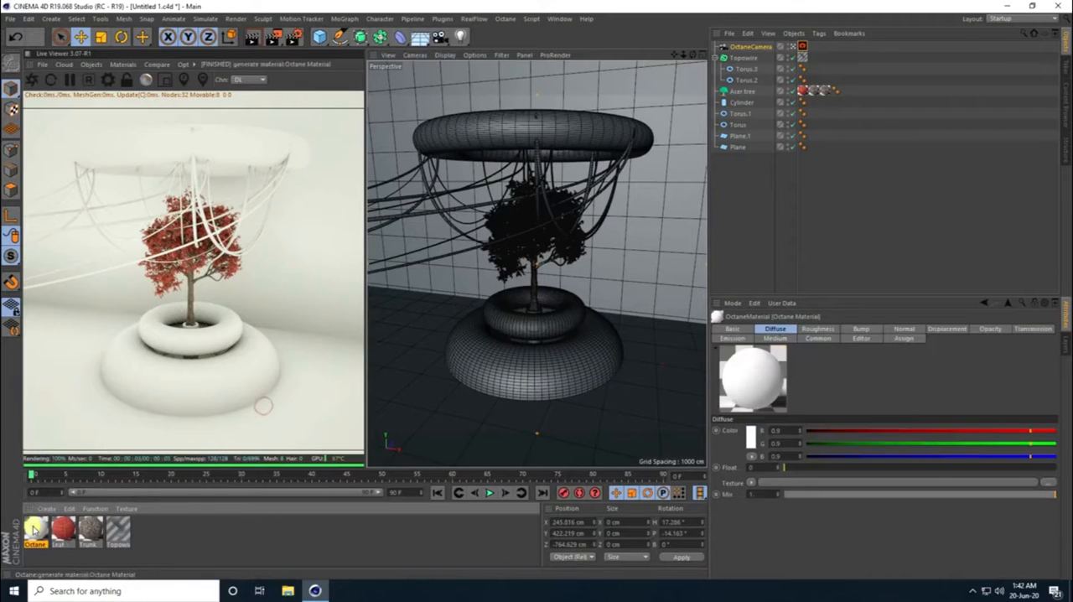
pyautogui.doubleClick(36, 527)
pyautogui.click(206, 209)
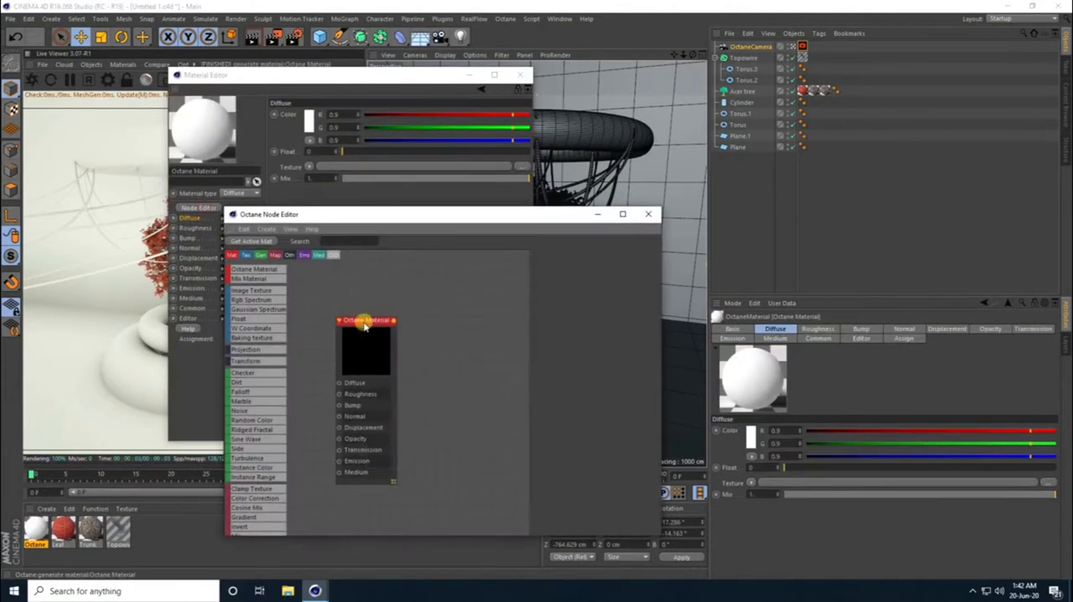
pyautogui.moveTo(361, 318); pyautogui.dragTo(463, 312)
pyautogui.click(623, 216)
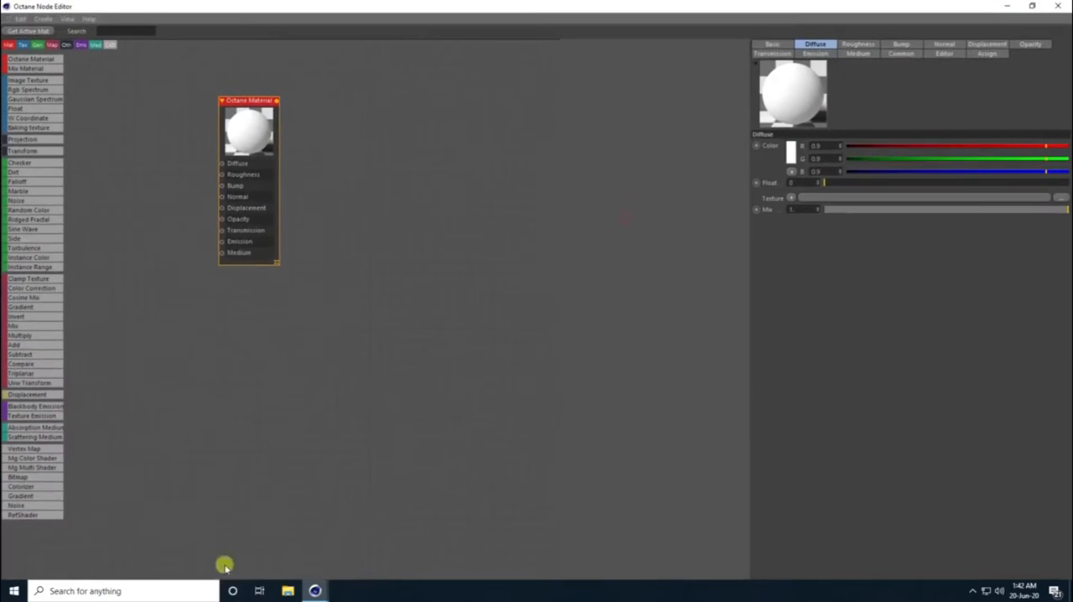
pyautogui.click(287, 590)
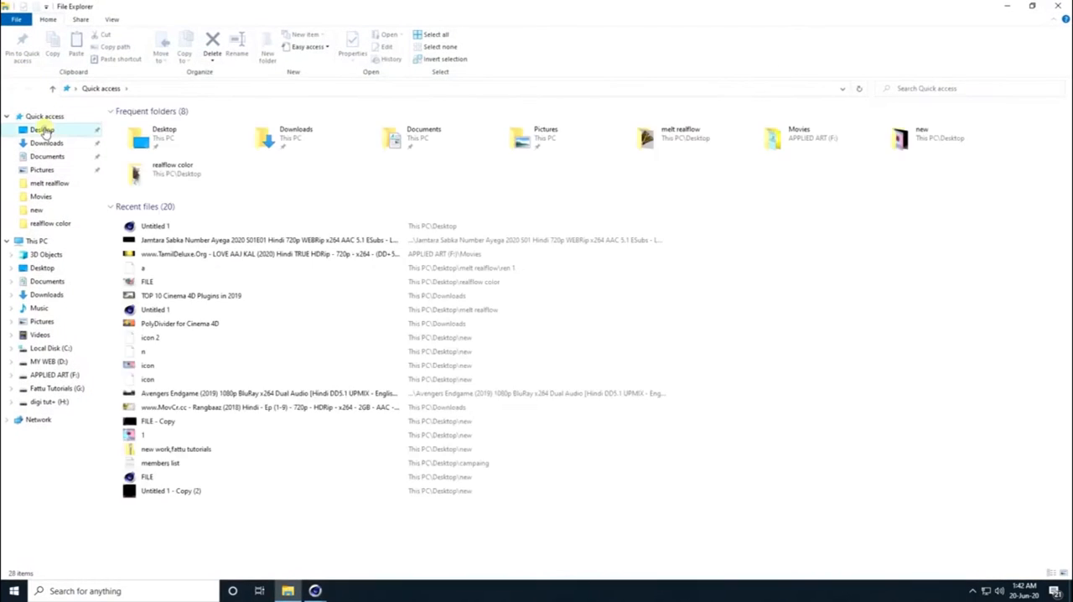
pyautogui.click(42, 129)
pyautogui.doubleClick(500, 162)
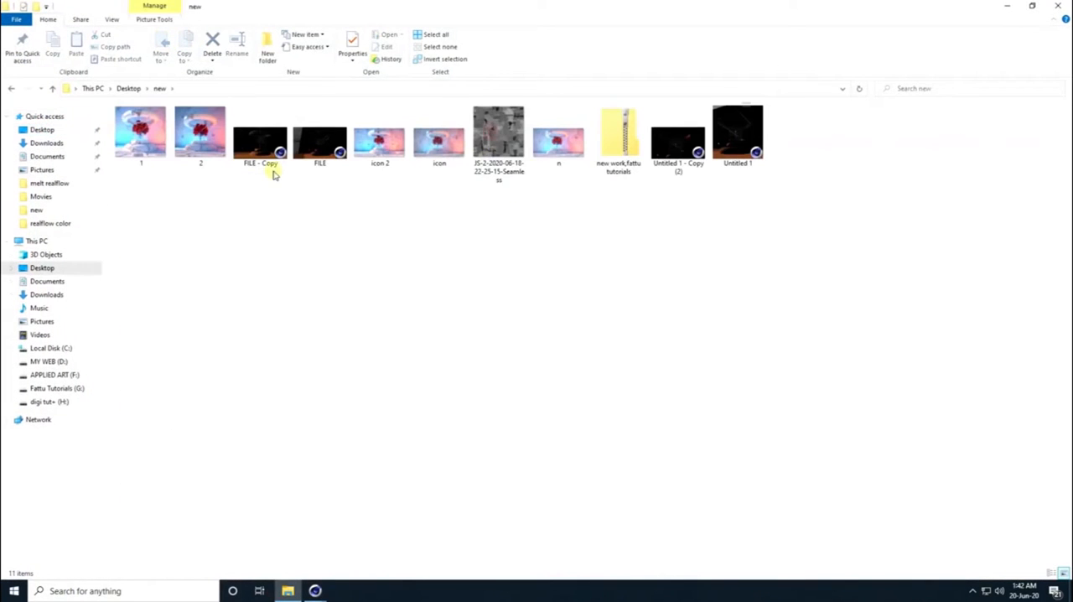
pyautogui.moveTo(496, 143); pyautogui.dragTo(109, 206)
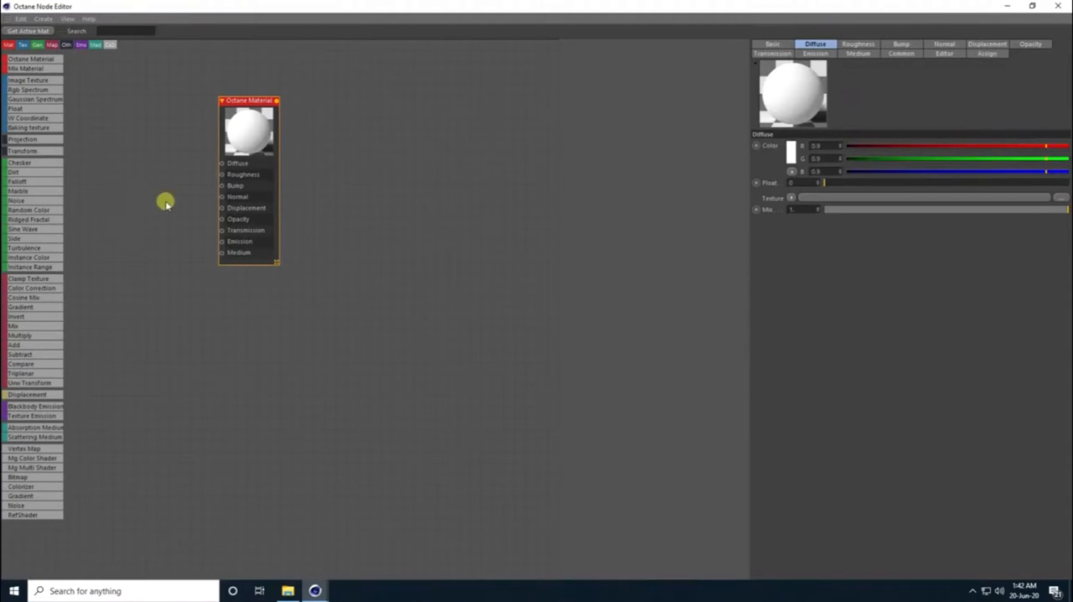
pyautogui.moveTo(243, 100); pyautogui.dragTo(271, 137)
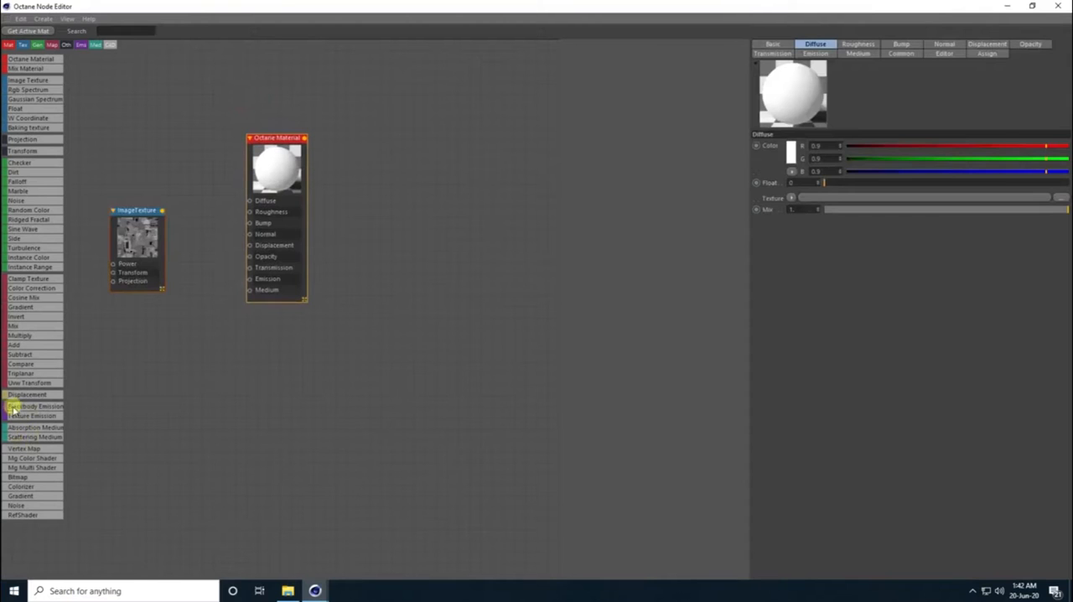
# - Add a Displacement node, feed the ImageTexture into it and connect it to the material's Displacement input
pyautogui.moveTo(21, 395); pyautogui.dragTo(175, 305)
pyautogui.moveTo(273, 139); pyautogui.dragTo(306, 144)
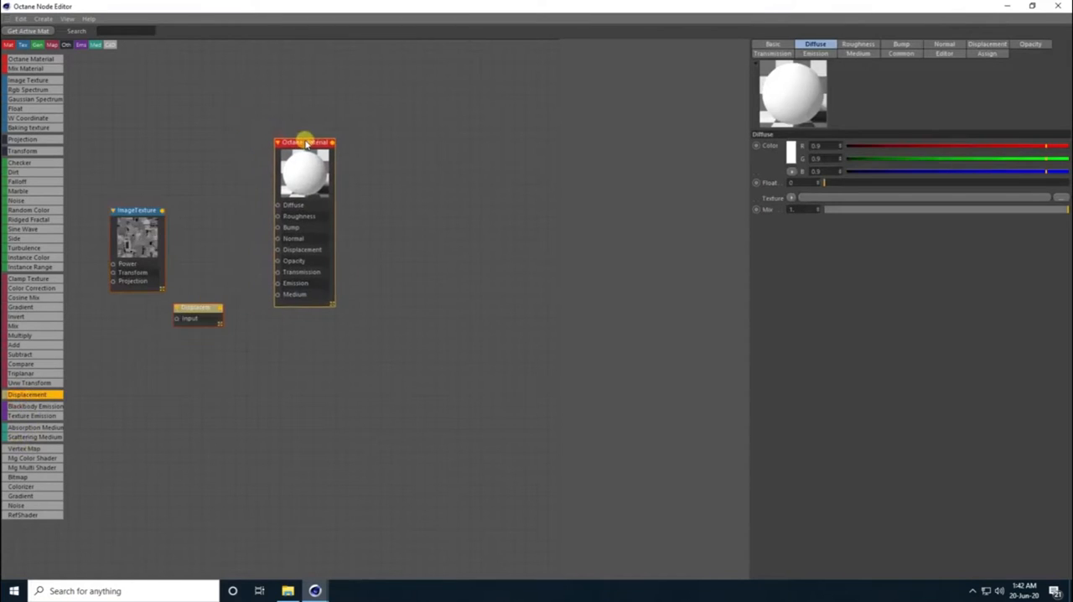
pyautogui.moveTo(134, 210); pyautogui.dragTo(278, 250)
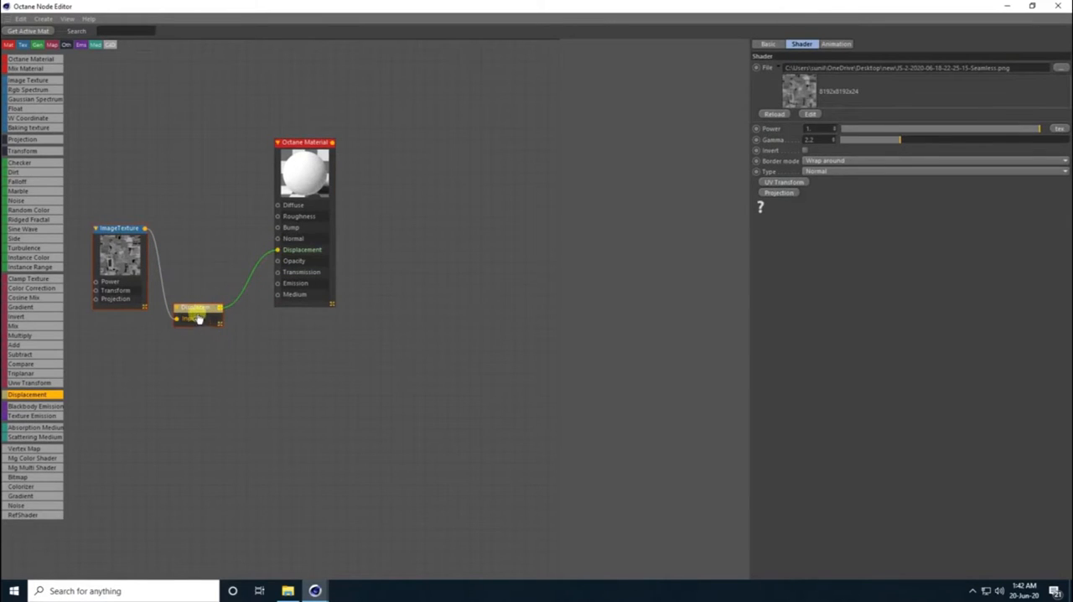
pyautogui.moveTo(199, 319); pyautogui.dragTo(201, 298)
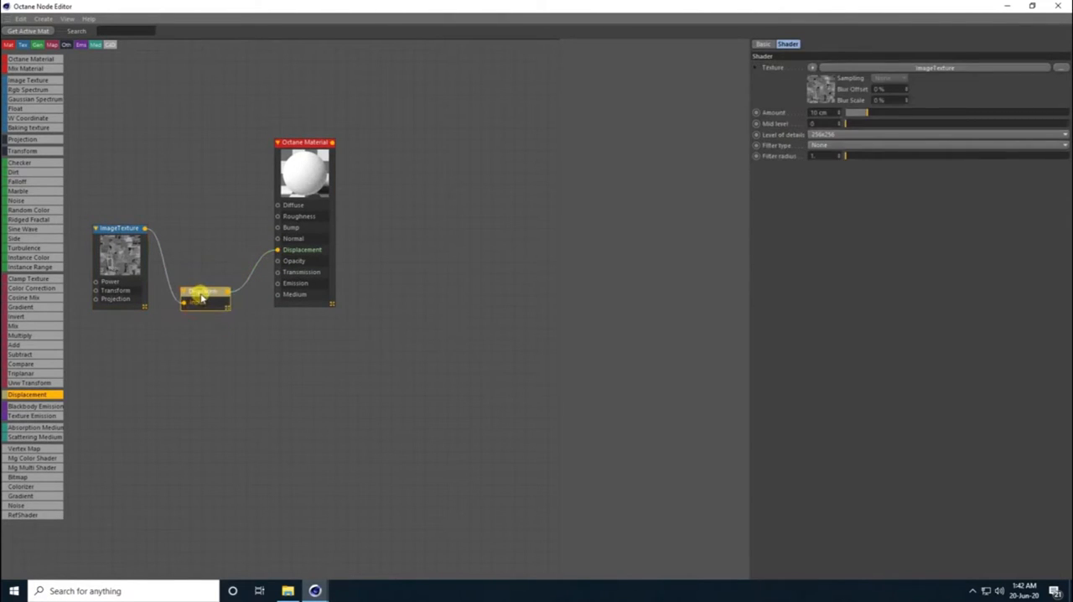
# - Set the Displacement node's level of detail to 8192x8192 and its amount to 20 cm, and close the node editor
pyautogui.click(828, 136)
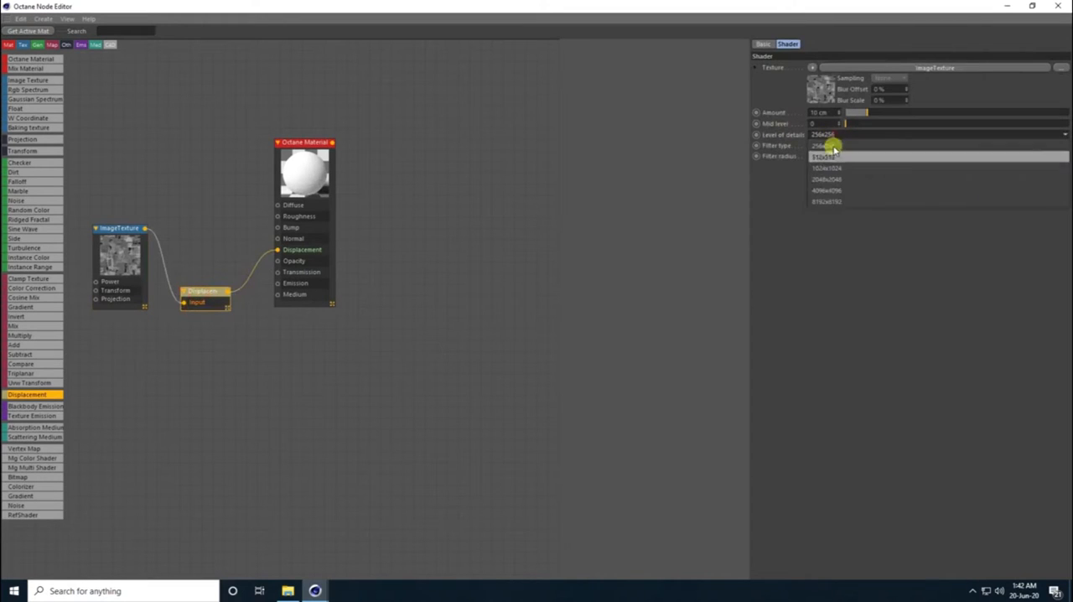
pyautogui.click(827, 199)
pyautogui.click(829, 113)
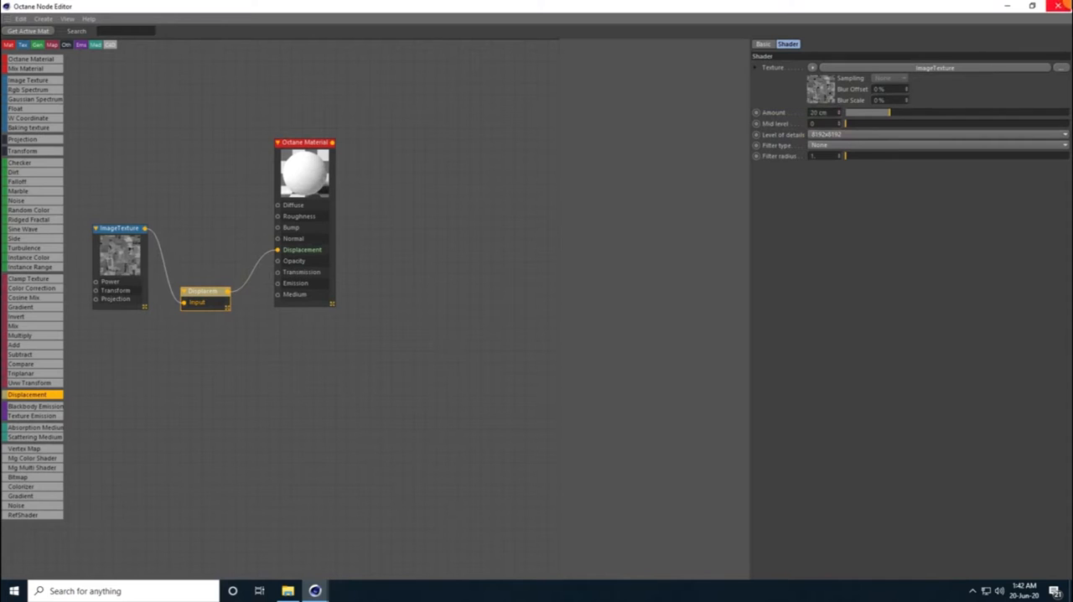
pyautogui.click(1060, 7)
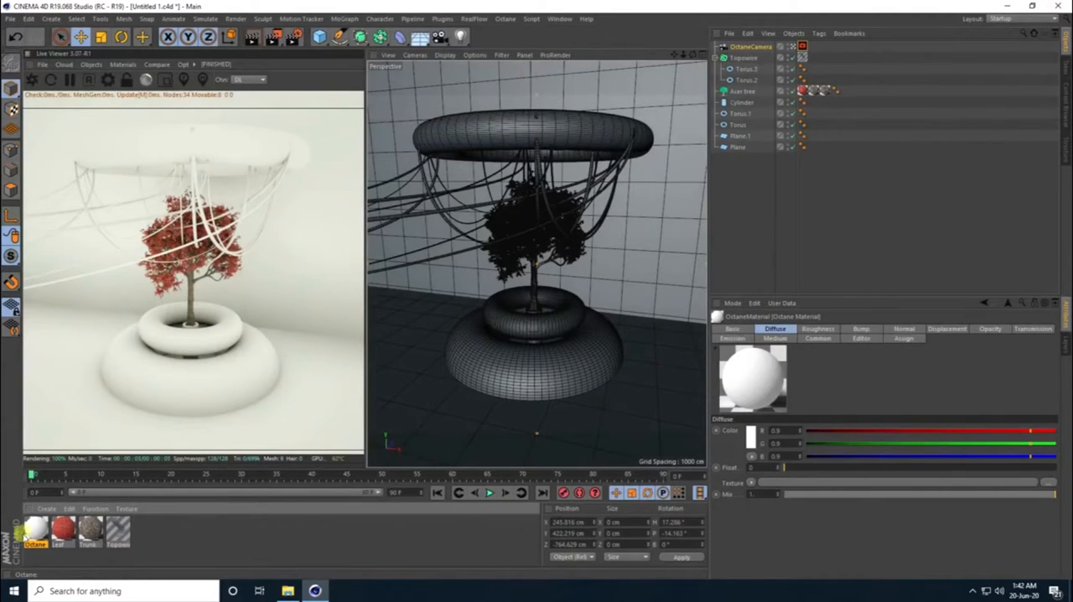
# - Apply the displacement material to the floor object Plane and save the project
pyautogui.moveTo(60, 530); pyautogui.dragTo(744, 145)
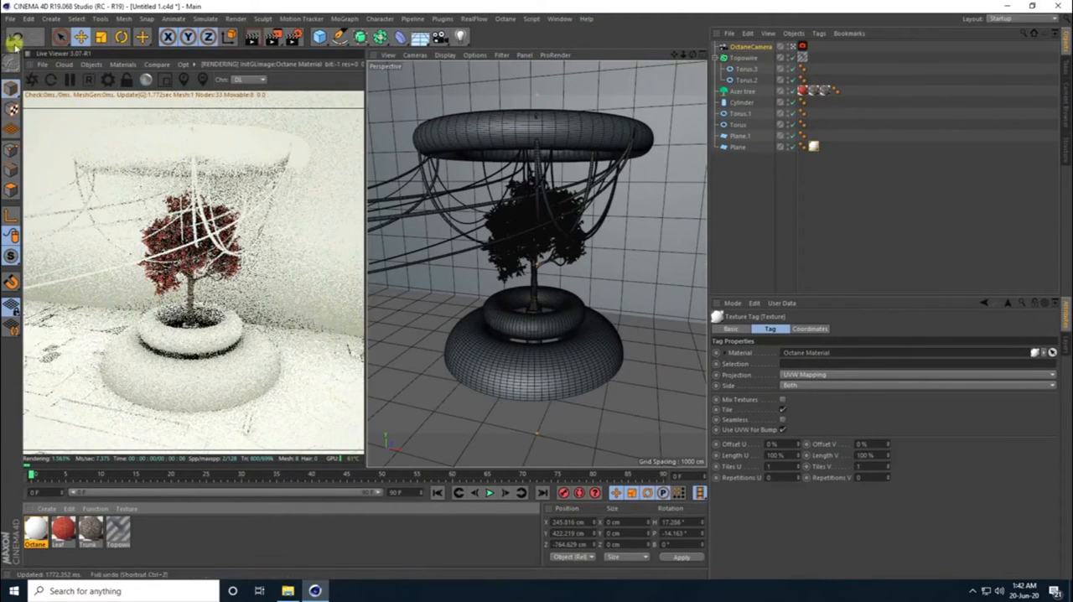
pyautogui.click(9, 20)
pyautogui.click(23, 110)
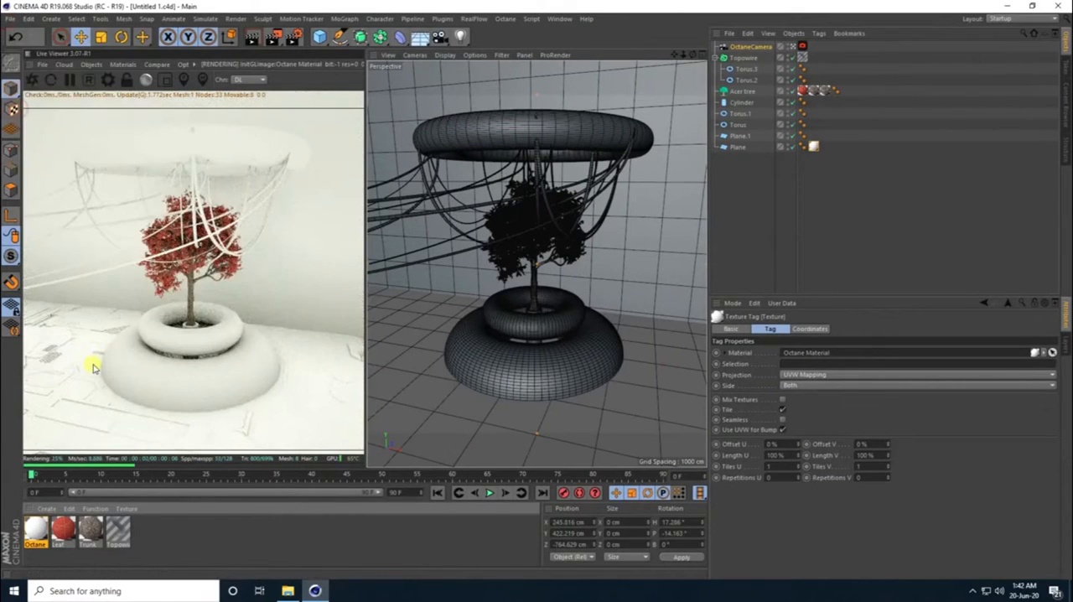
# - Set the texture tag's Length U and Length V on the floor plane to 50 %
pyautogui.doubleClick(777, 455)
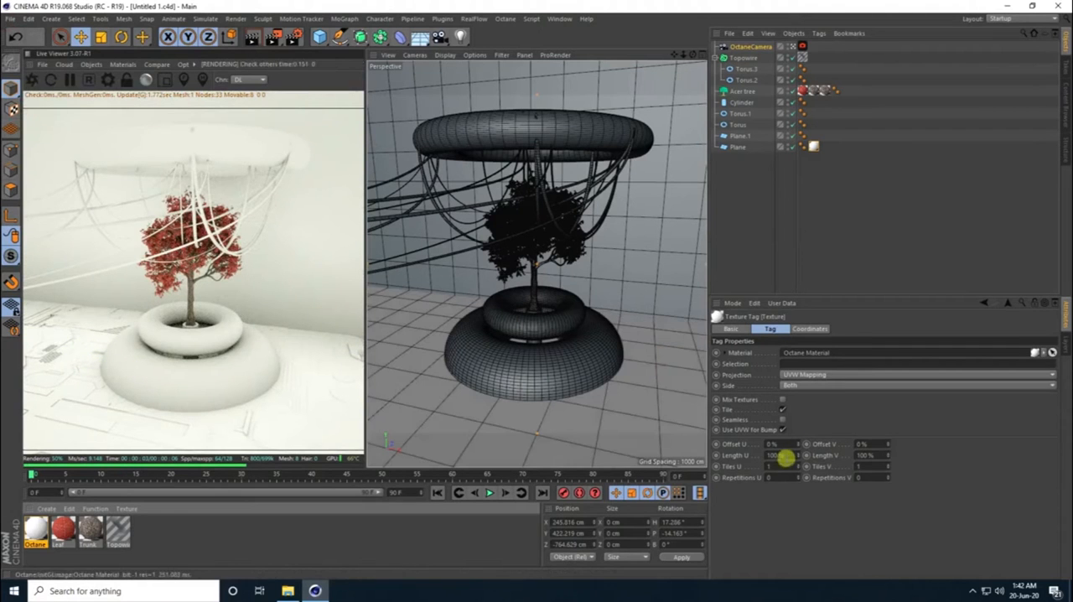
pyautogui.write('50')
pyautogui.press('Tab')
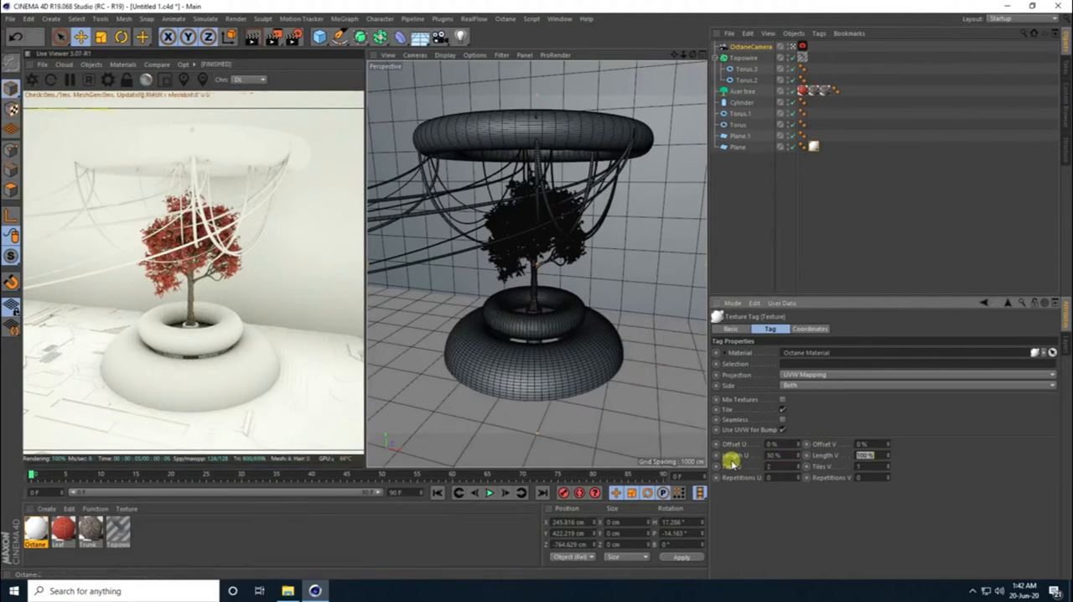
pyautogui.write('50')
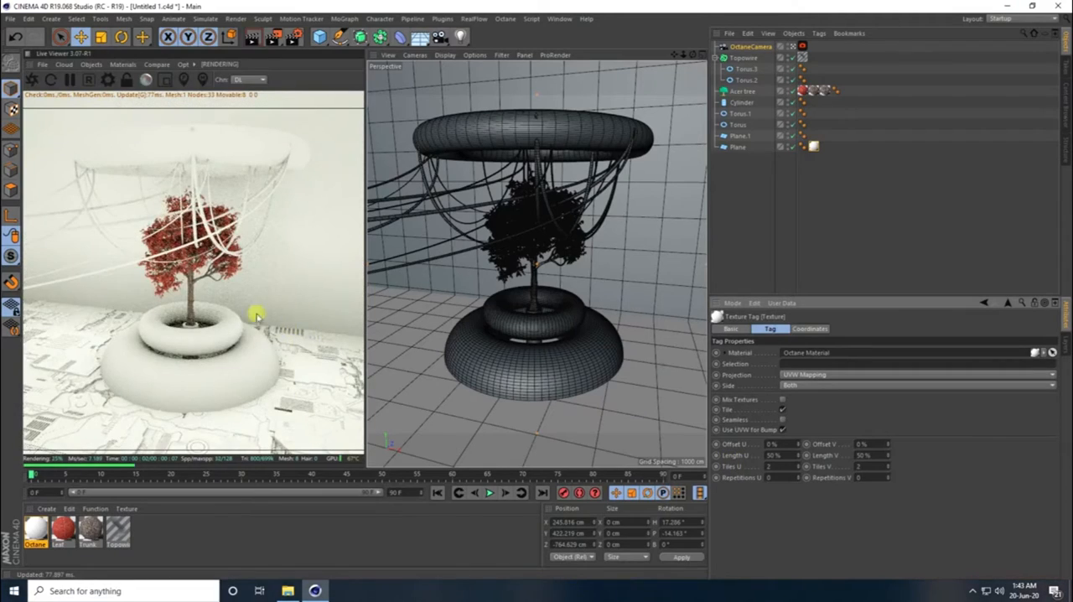
# - Pull the Octane camera back to about X 413, Y 413, Z -943 cm and add an Octane Daylight to the scene
pyautogui.moveTo(476, 298)
pyautogui.keyDown('alt'); pyautogui.mouseDown()
pyautogui.moveTo(465, 301)
pyautogui.moveTo(473, 307)
pyautogui.moveTo(476, 293)
pyautogui.mouseUp(); pyautogui.keyUp('alt')
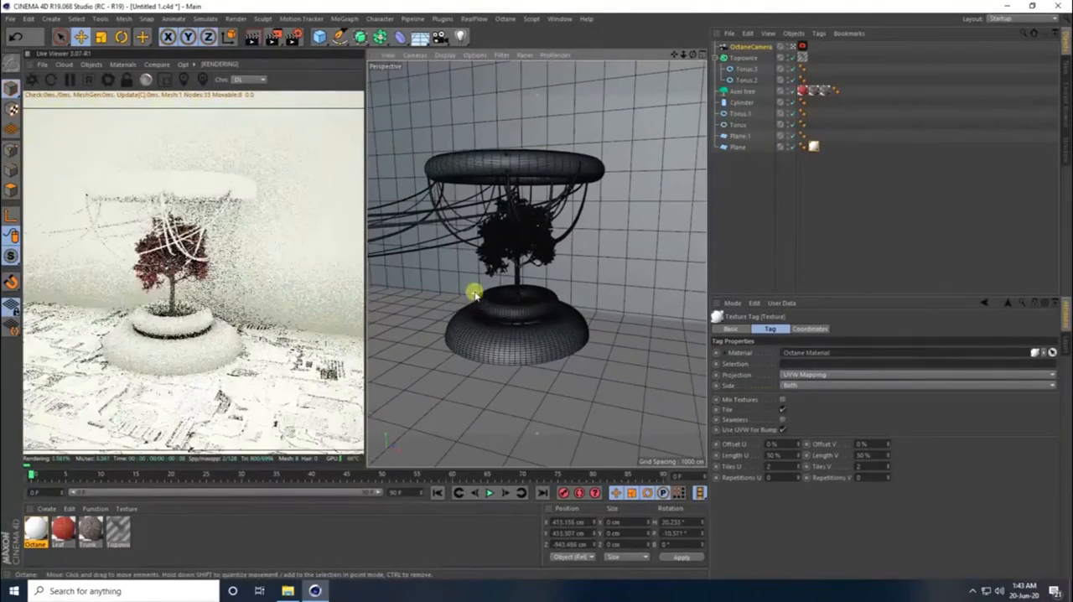
pyautogui.click(91, 66)
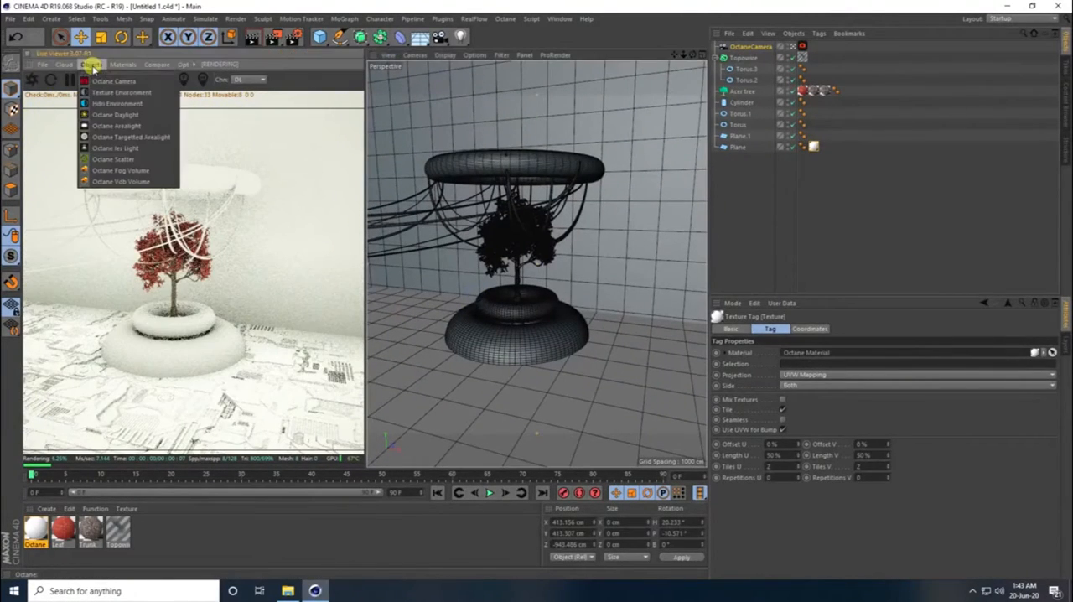
pyautogui.click(123, 116)
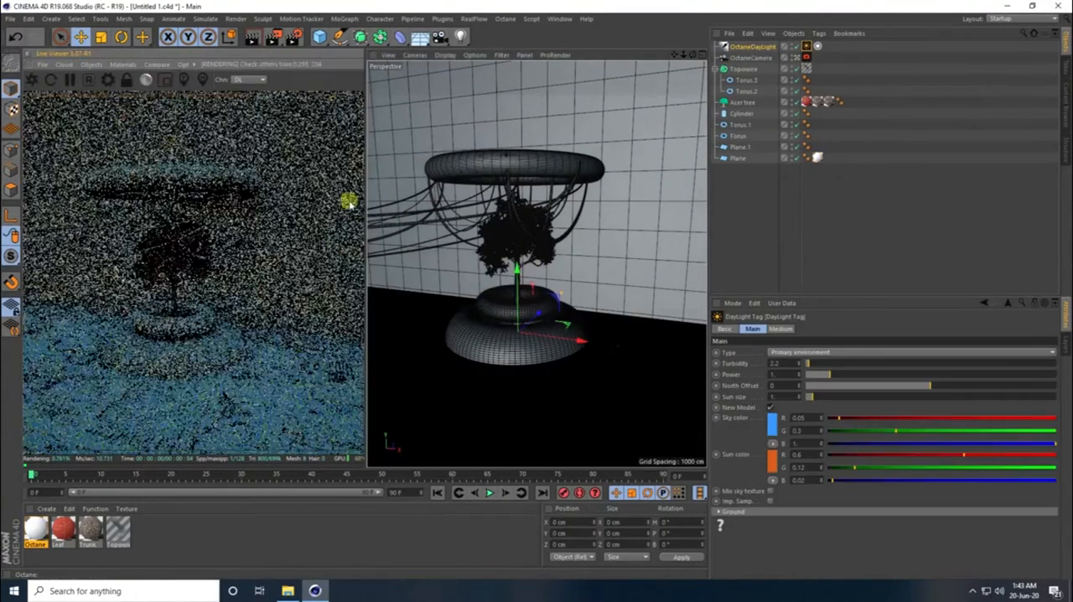
# - Enable the daylight's Sun expression and set its time to 23:00:00
pyautogui.click(817, 47)
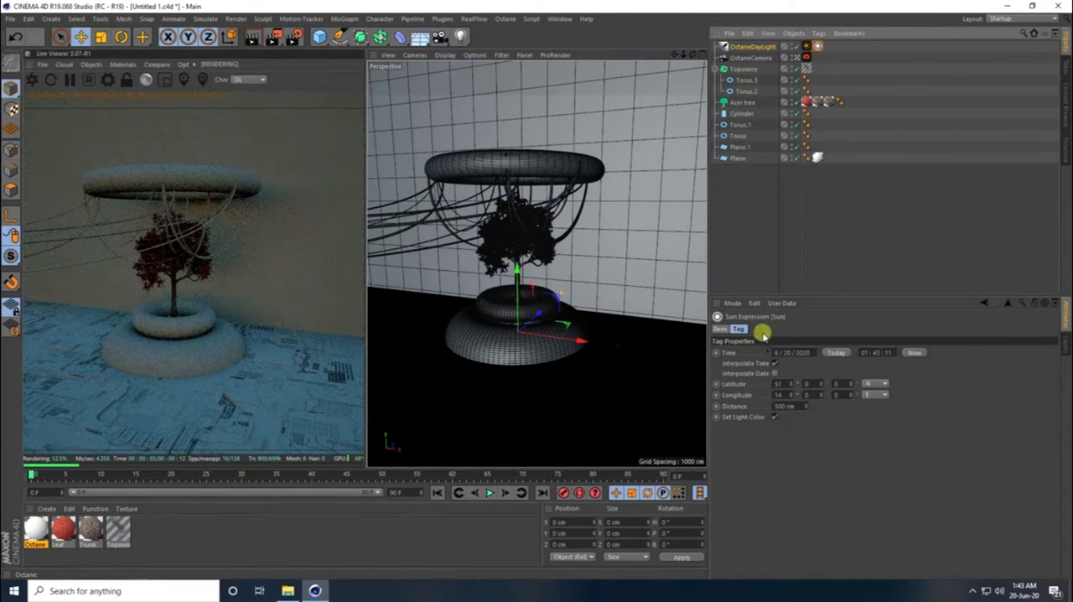
pyautogui.click(721, 328)
pyautogui.click(740, 386)
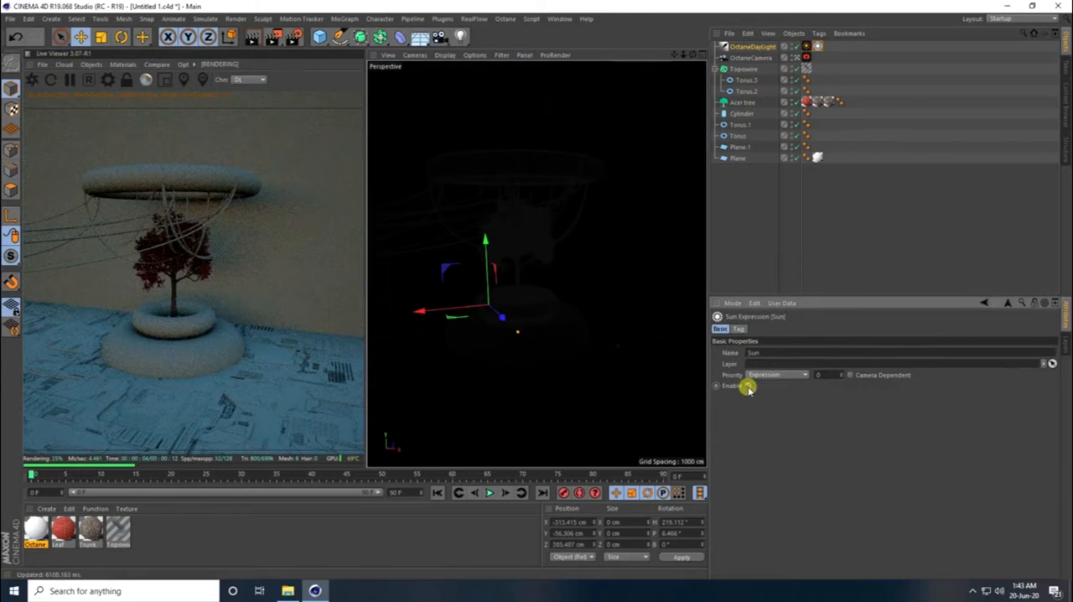
pyautogui.click(741, 329)
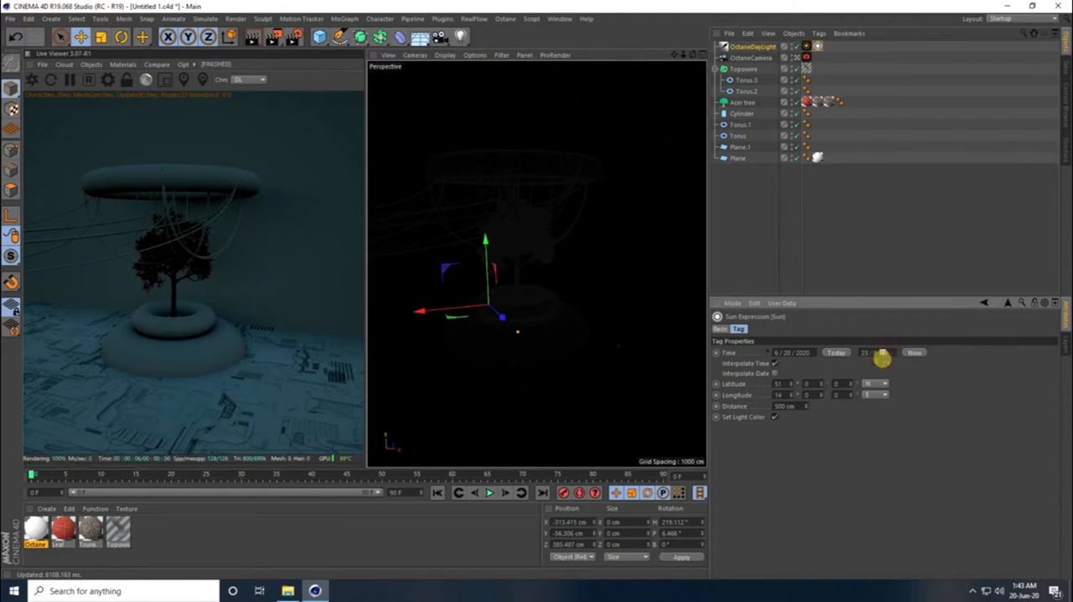
pyautogui.click(897, 385)
pyautogui.click(193, 329)
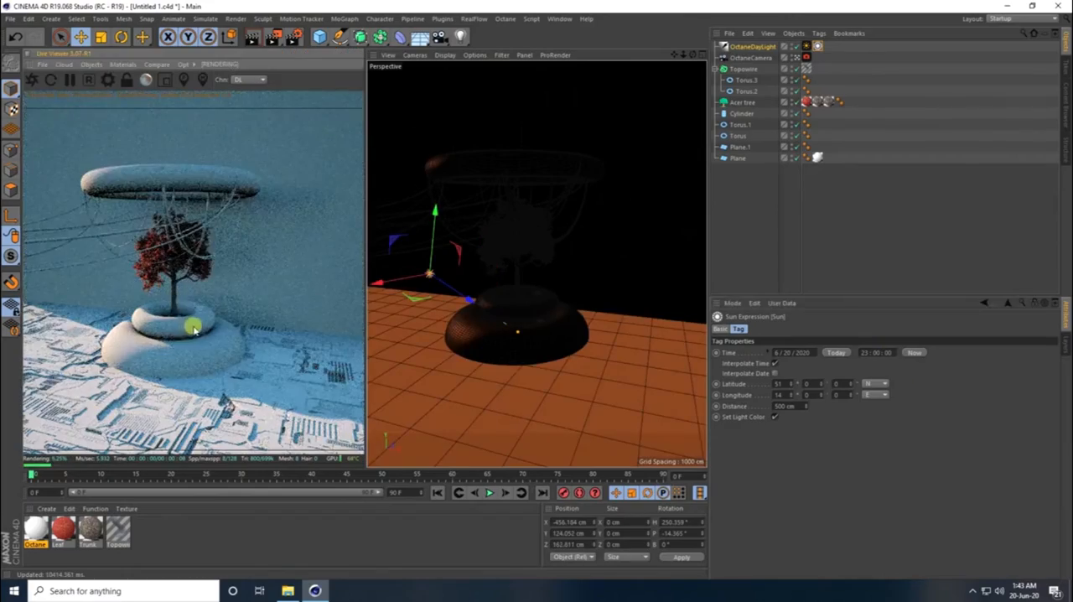
# - Change the hour of the Sun expression's time until the sun sits at about X 428, Y 258, Z -3 cm, brightly lighting the planter
pyautogui.moveTo(194, 328); pyautogui.dragTo(247, 316)
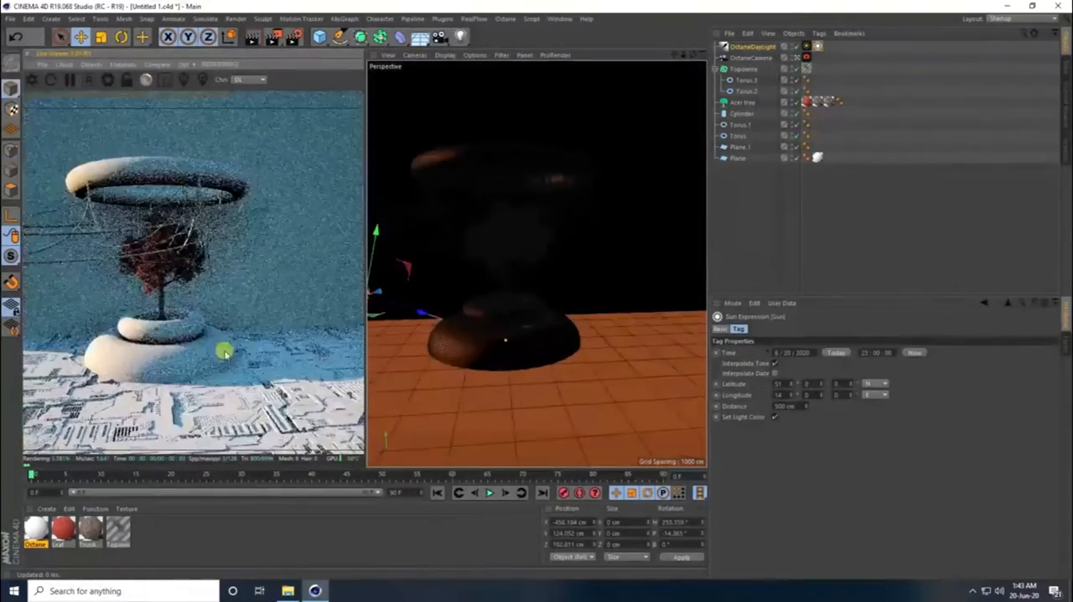
pyautogui.moveTo(194, 359); pyautogui.dragTo(170, 355)
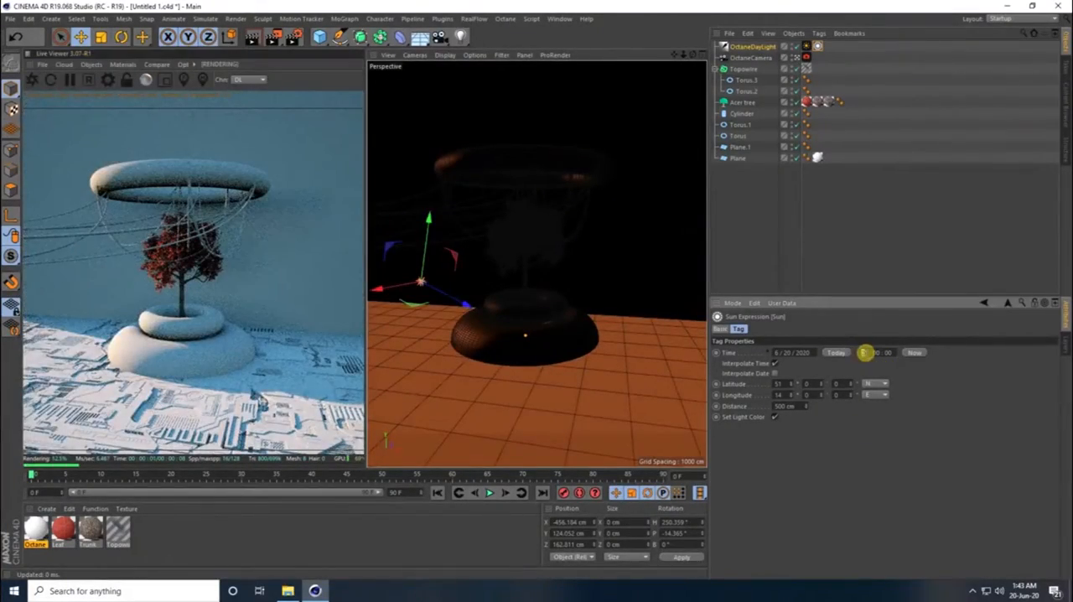
pyautogui.click(851, 353)
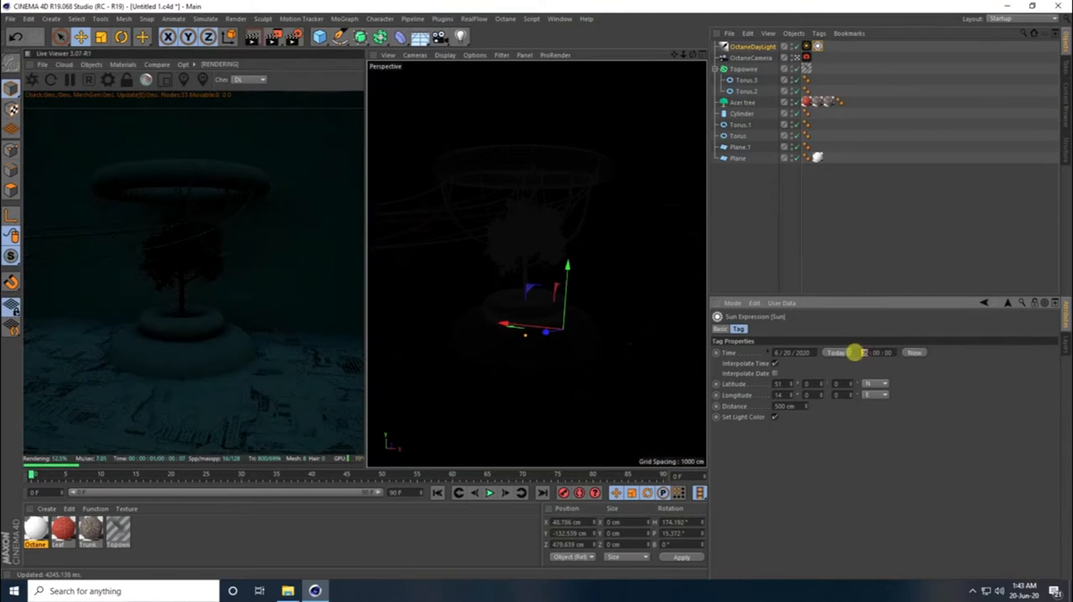
pyautogui.click(854, 353)
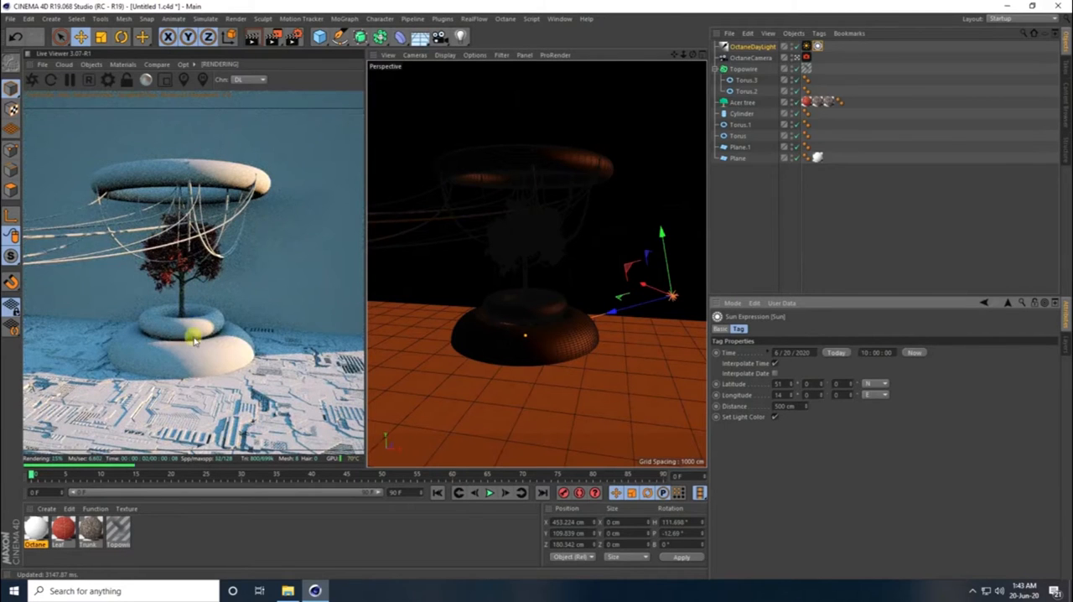
pyautogui.click(859, 354)
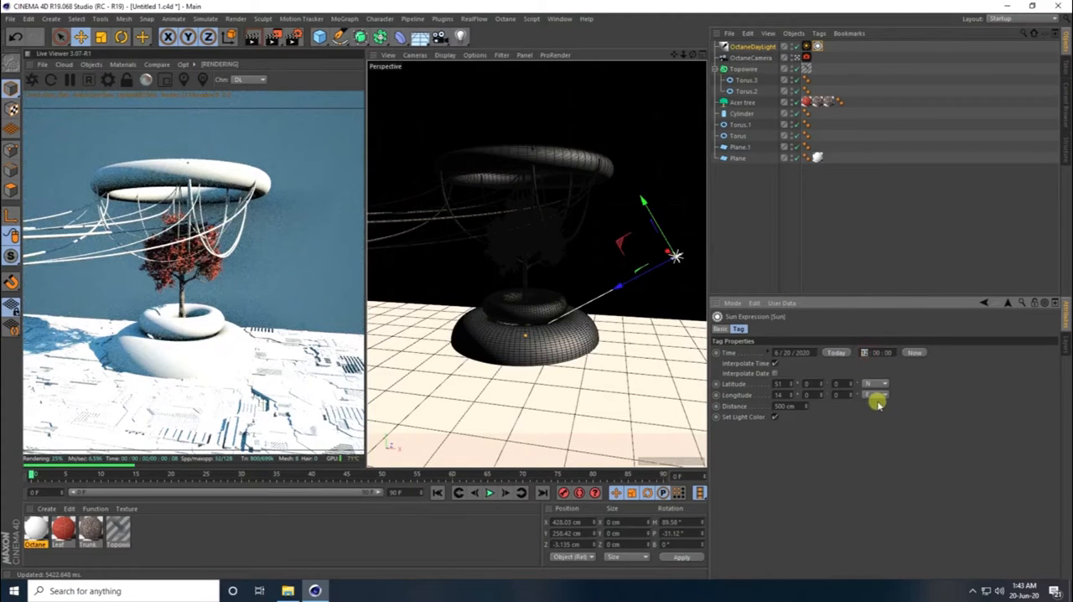
# - Undo the last change to the hour of the daylight's Sun expression
pyautogui.hotkey('ctrl', 'z')
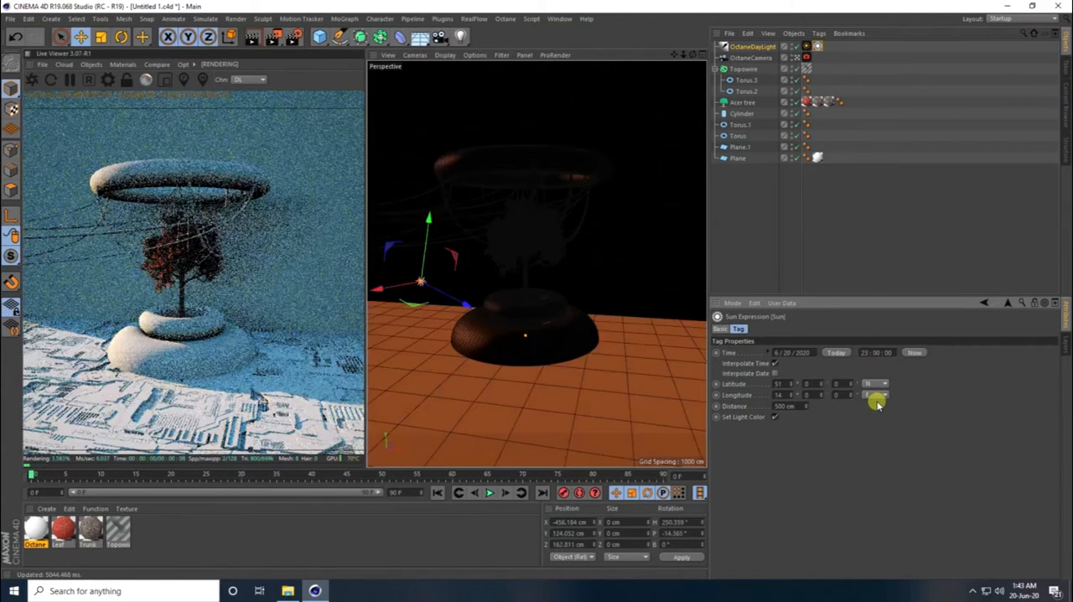
pyautogui.moveTo(167, 321); pyautogui.dragTo(239, 270)
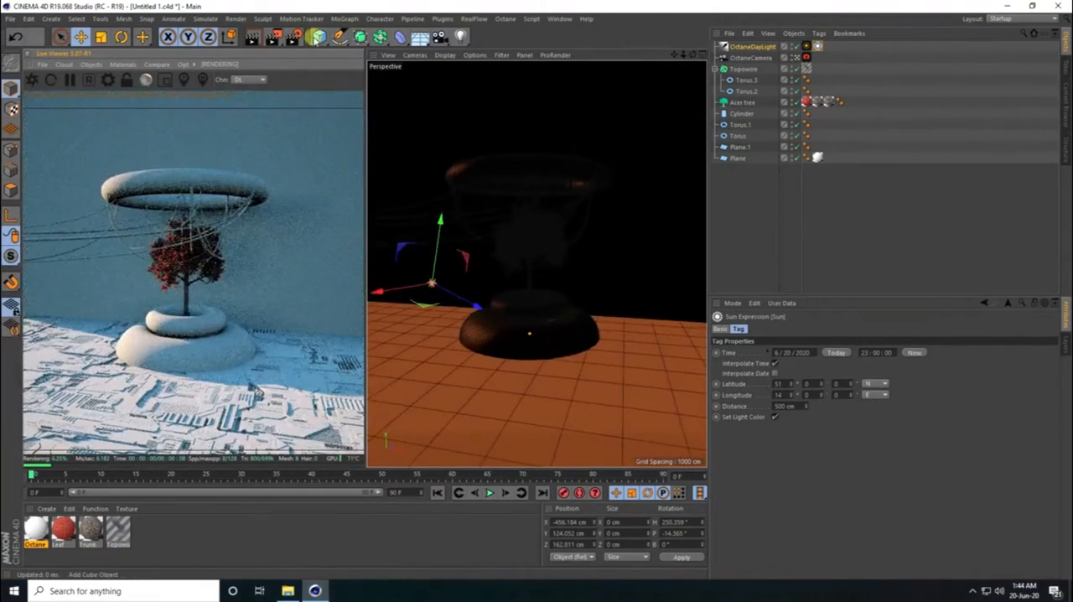
# - Add another plane and move it along X to about -444 cm, beside the planter
pyautogui.click(319, 36)
pyautogui.click(421, 72)
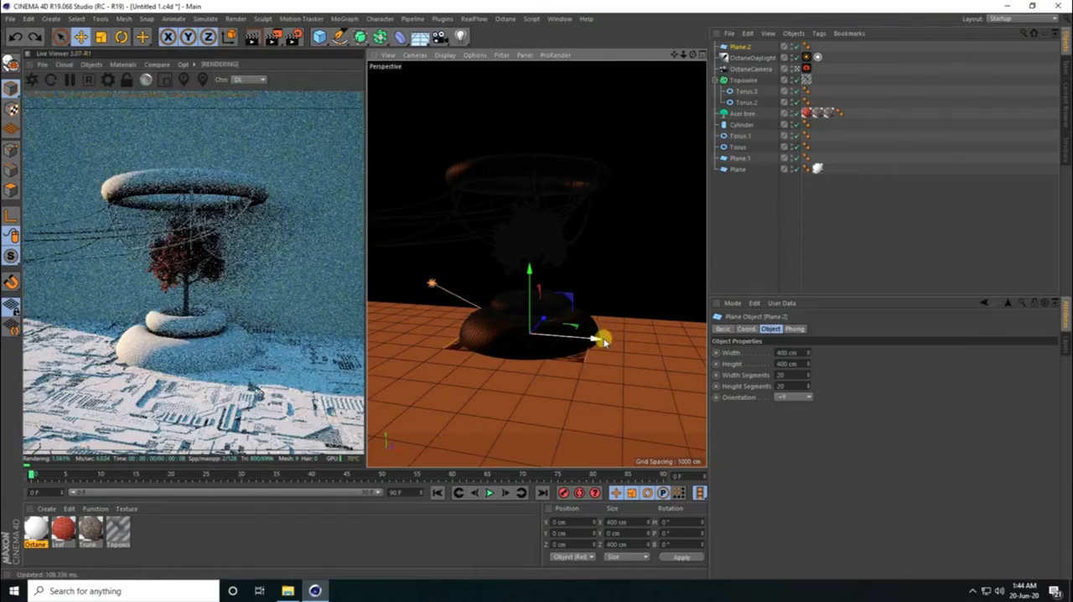
pyautogui.moveTo(594, 339); pyautogui.dragTo(472, 316)
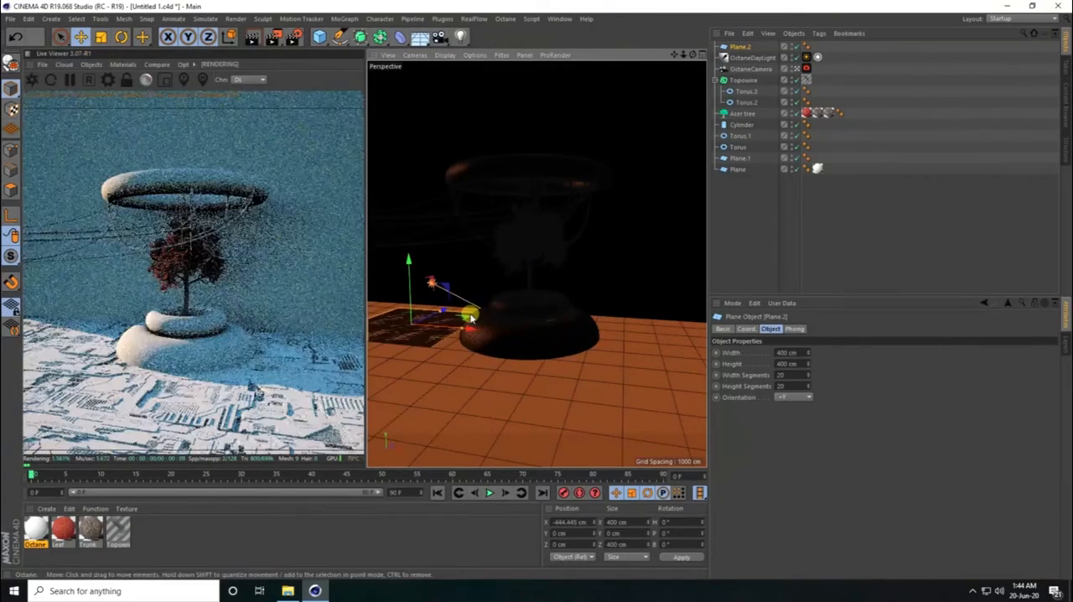
# - Create a new Octane material and give its emission channel a Blackbody emission
pyautogui.click(47, 508)
pyautogui.moveTo(72, 426)
pyautogui.moveTo(211, 407)
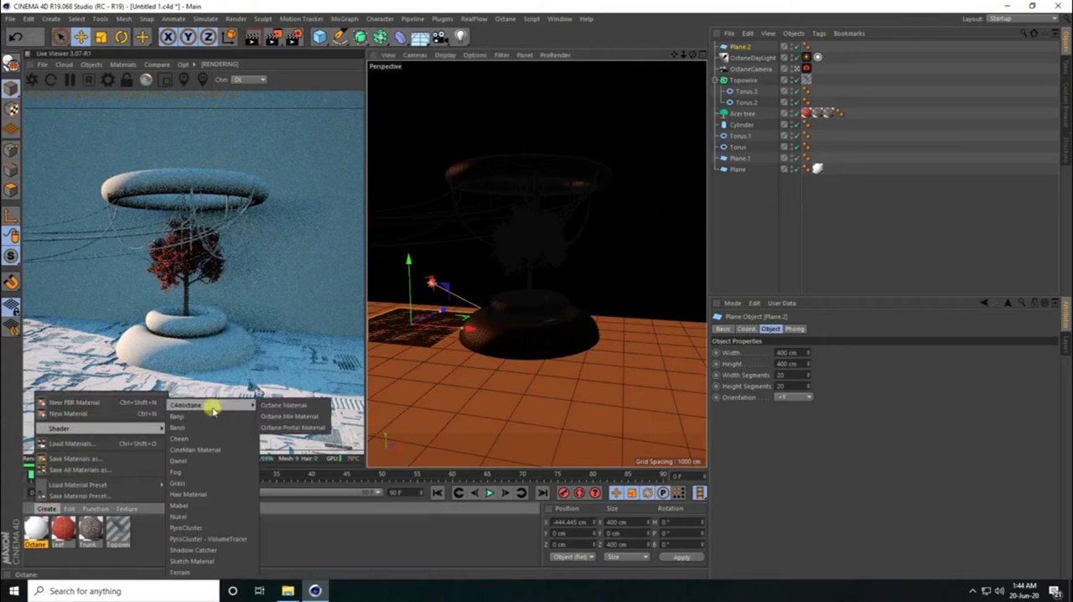
pyautogui.click(293, 407)
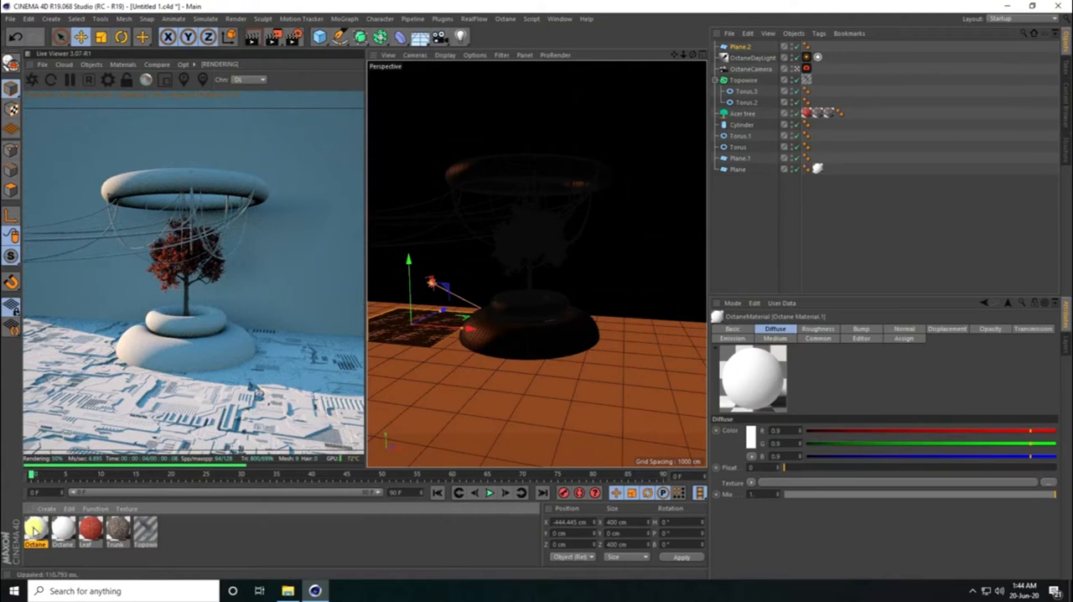
pyautogui.doubleClick(37, 529)
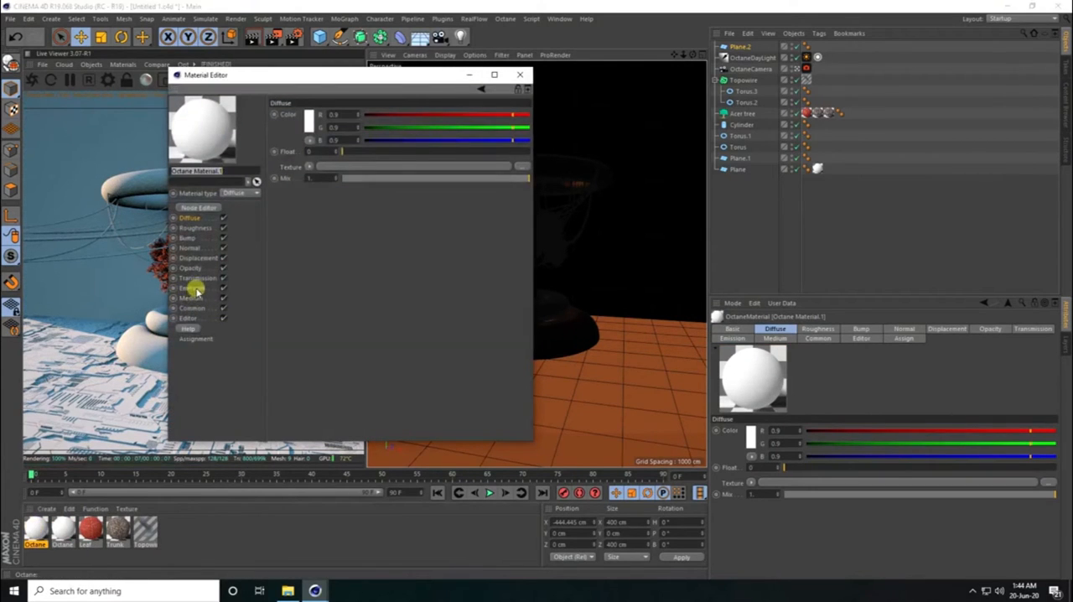
pyautogui.click(192, 289)
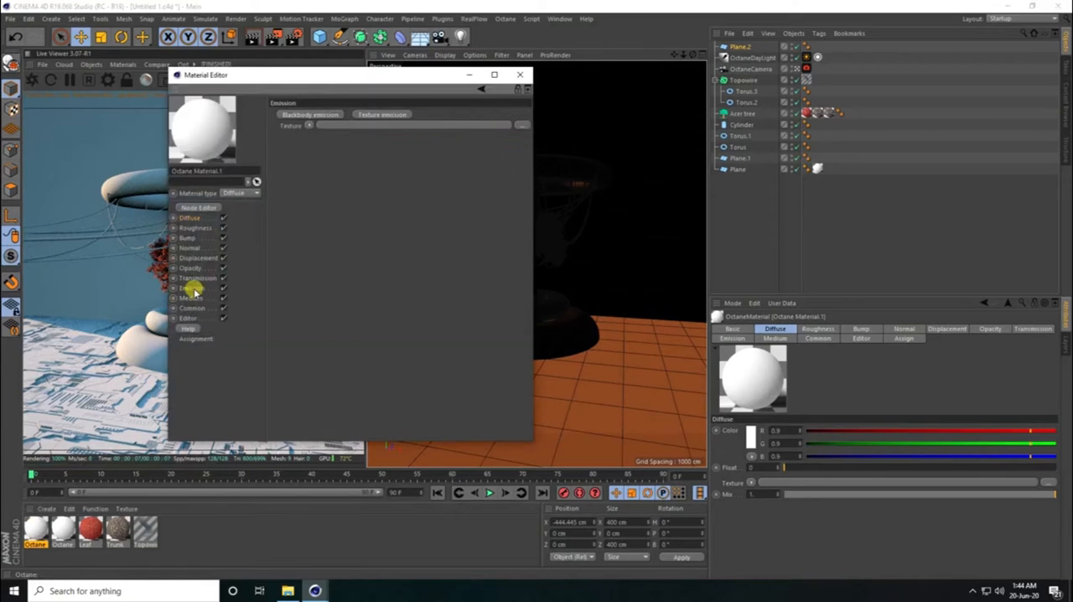
pyautogui.click(288, 120)
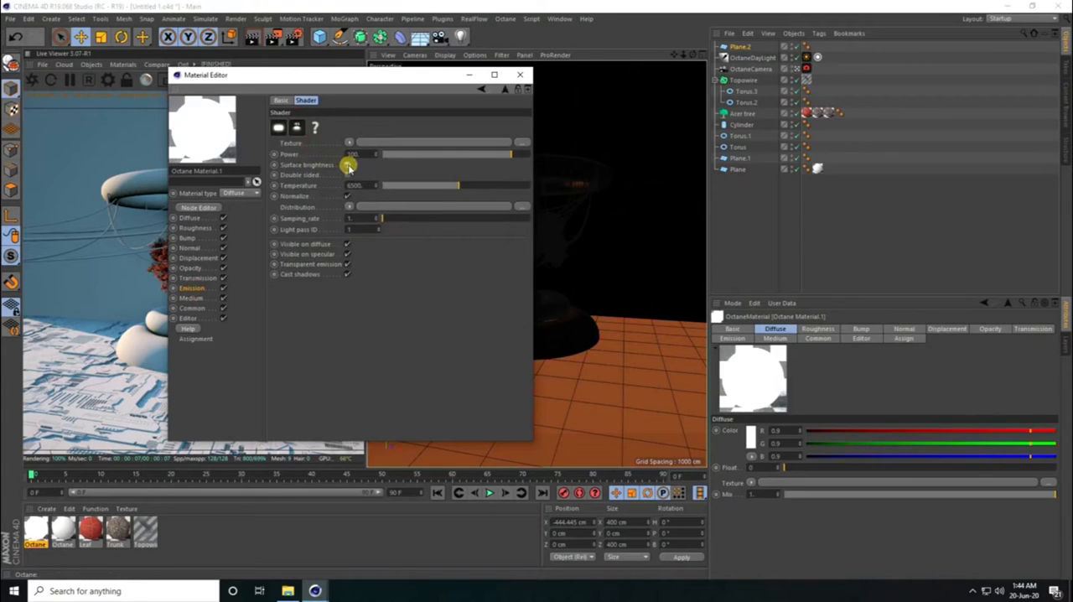
# - Load an RgbSpectrum texture coloured H 200°, S 100 %, V 100 % into the Blackbody emission and apply the material to the new plane
pyautogui.click(359, 144)
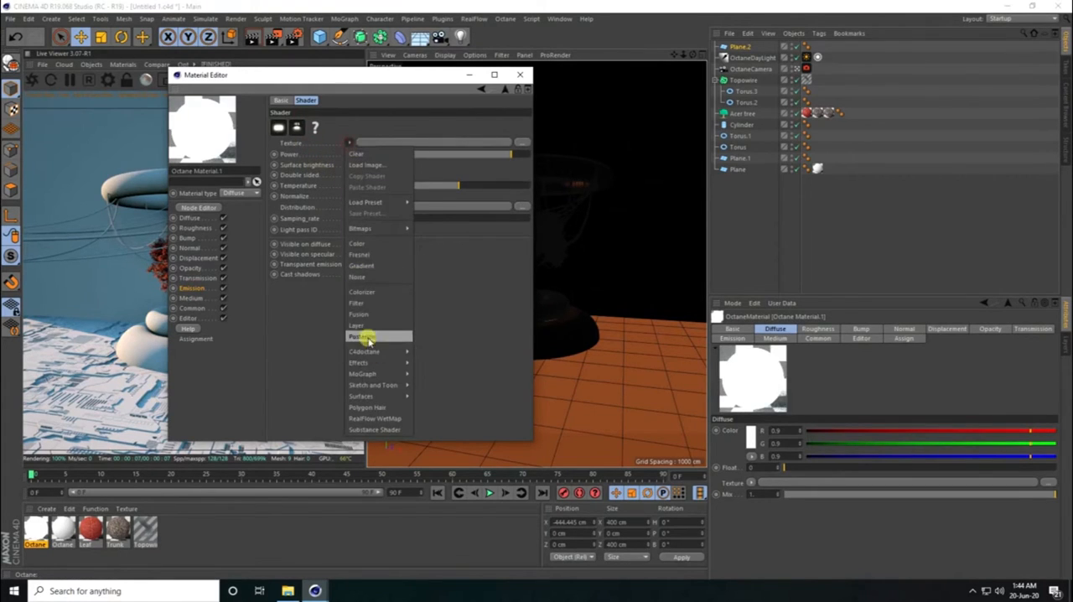
pyautogui.moveTo(377, 351)
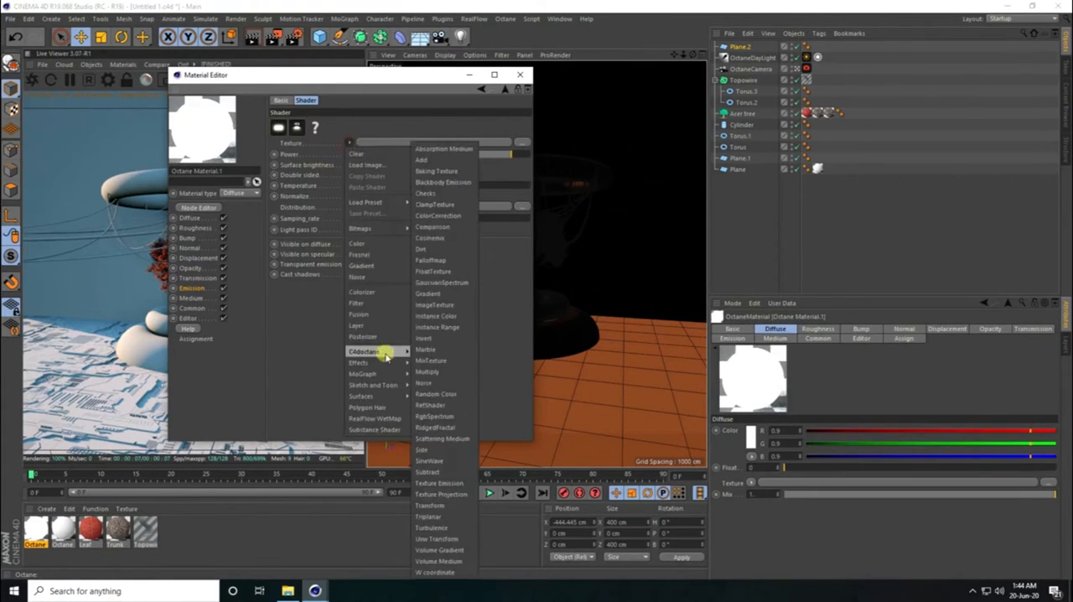
pyautogui.click(436, 416)
pyautogui.click(361, 160)
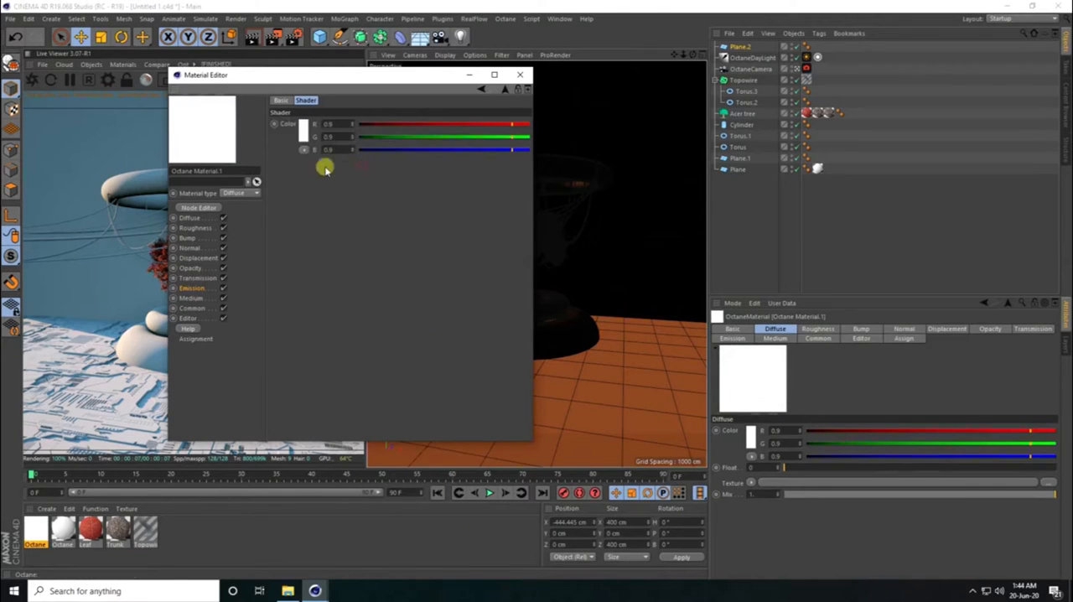
pyautogui.click(303, 128)
pyautogui.moveTo(332, 135); pyautogui.dragTo(392, 151)
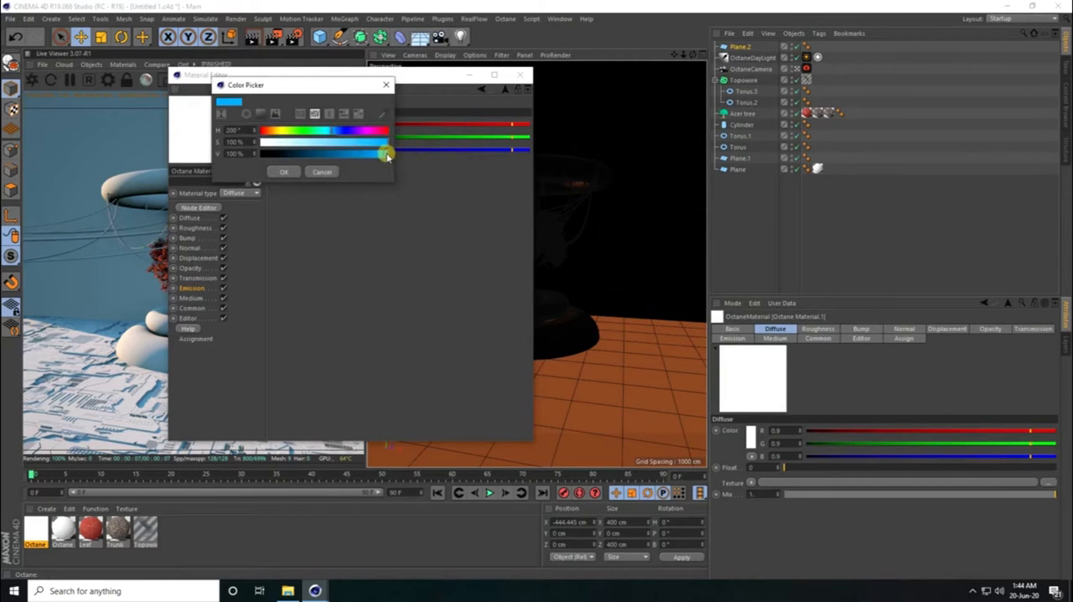
pyautogui.click(285, 171)
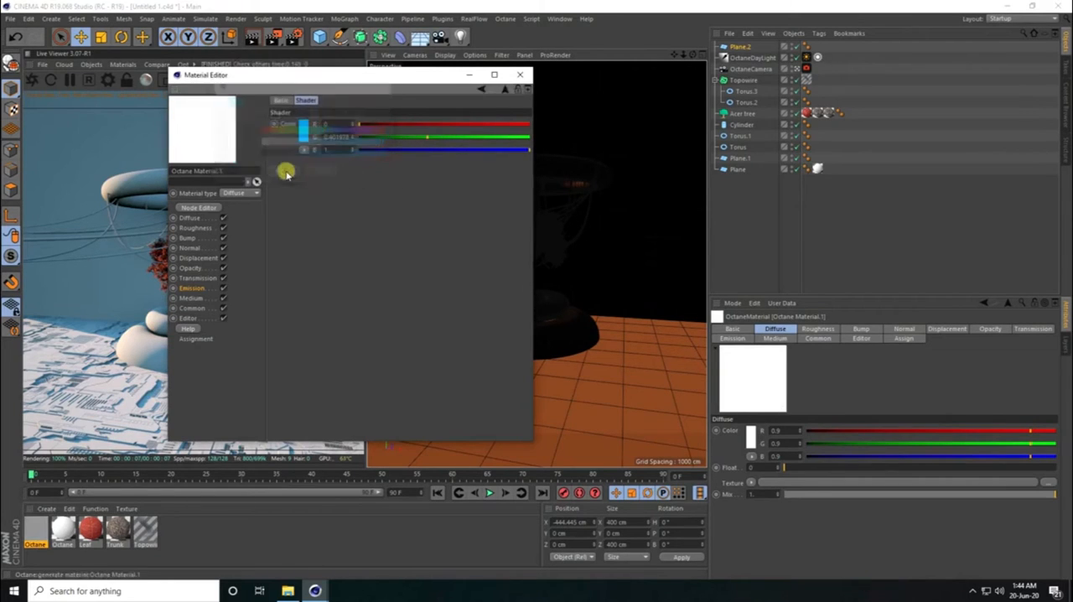
pyautogui.click(479, 91)
pyautogui.click(522, 75)
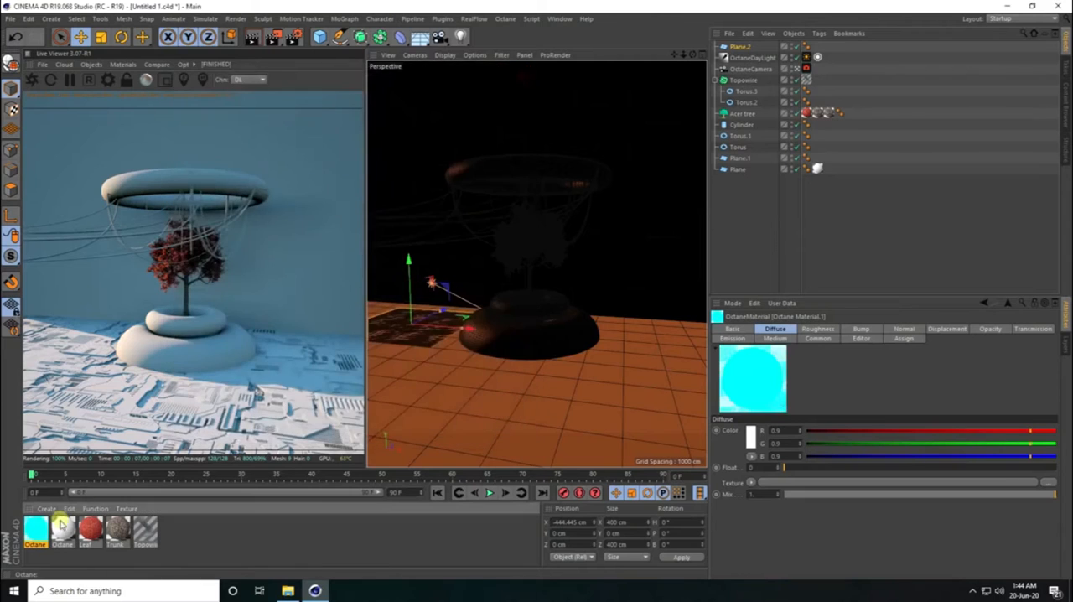
pyautogui.moveTo(274, 431); pyautogui.dragTo(740, 48)
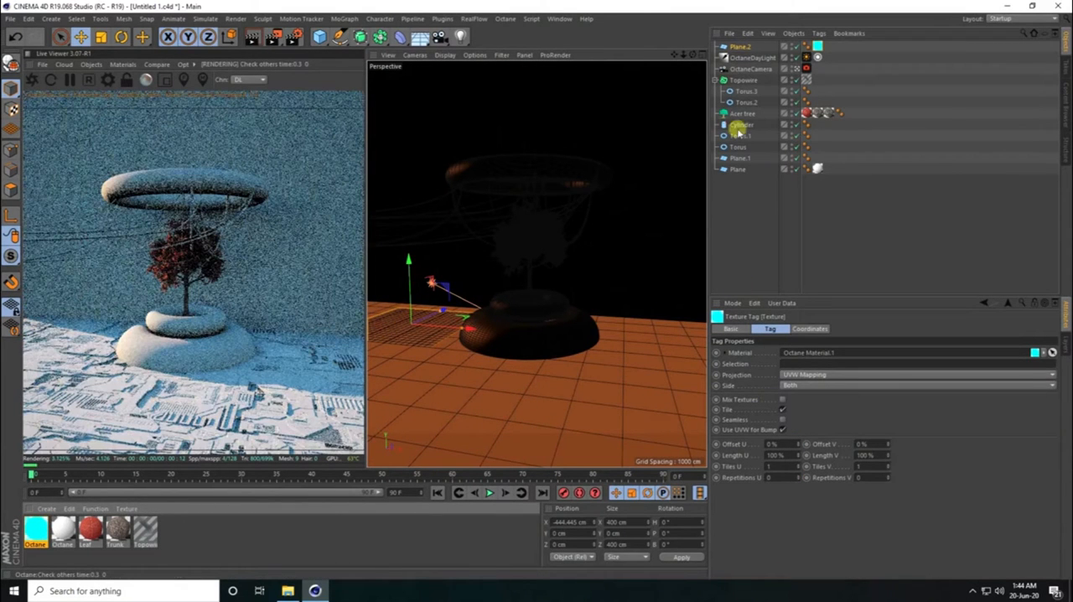
# - Raise the glowing plane to Y 7 cm and place a copy of it at about X 465 cm, across the planter
pyautogui.click(740, 47)
pyautogui.click(745, 329)
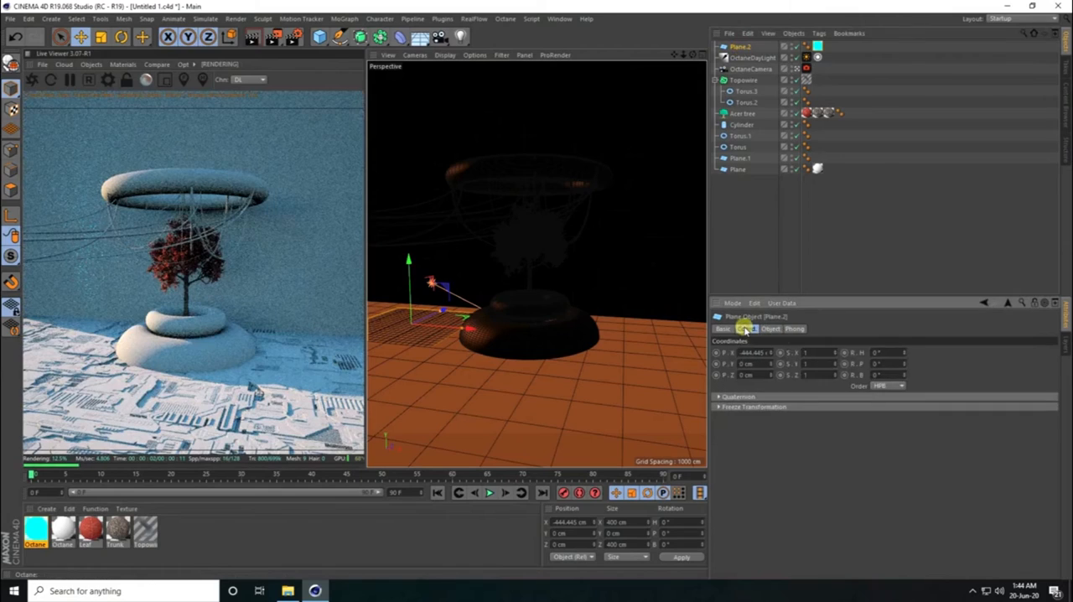
pyautogui.click(771, 363)
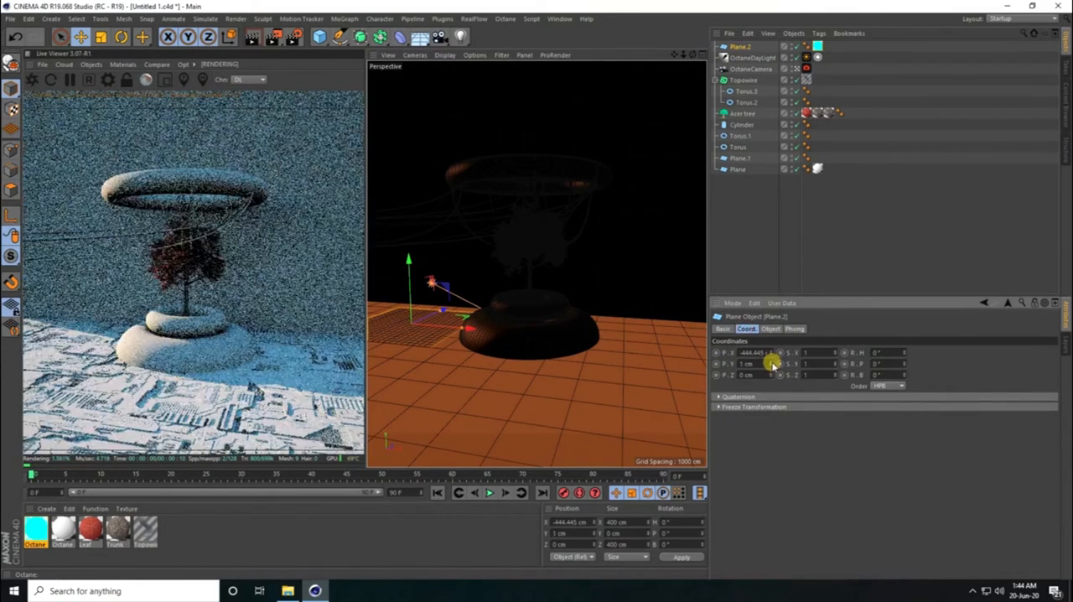
pyautogui.click(772, 363)
pyautogui.click(772, 363)
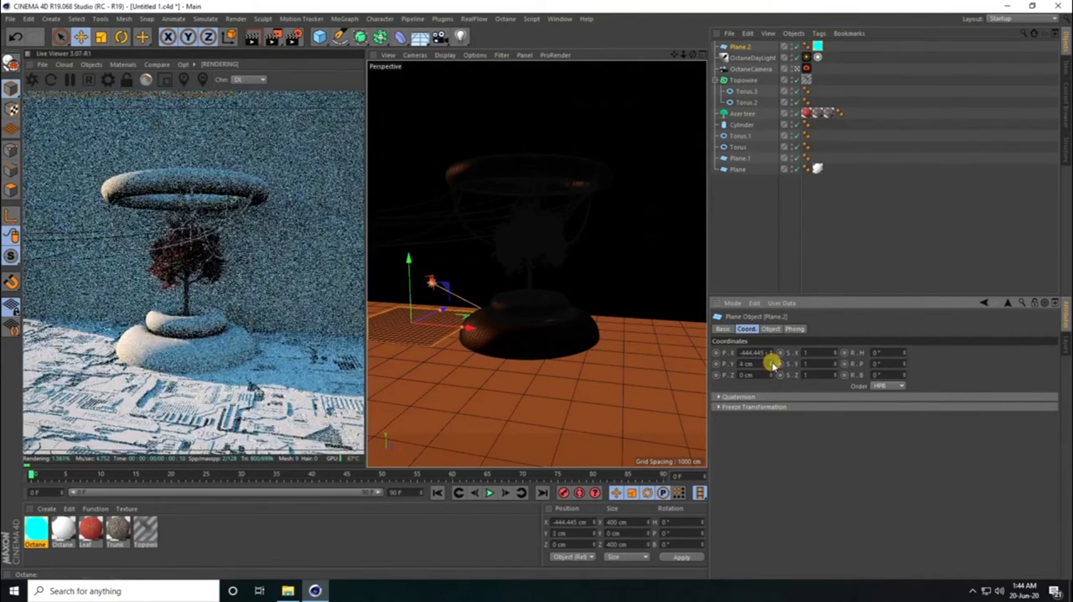
pyautogui.click(771, 363)
pyautogui.click(771, 363)
pyautogui.click(772, 363)
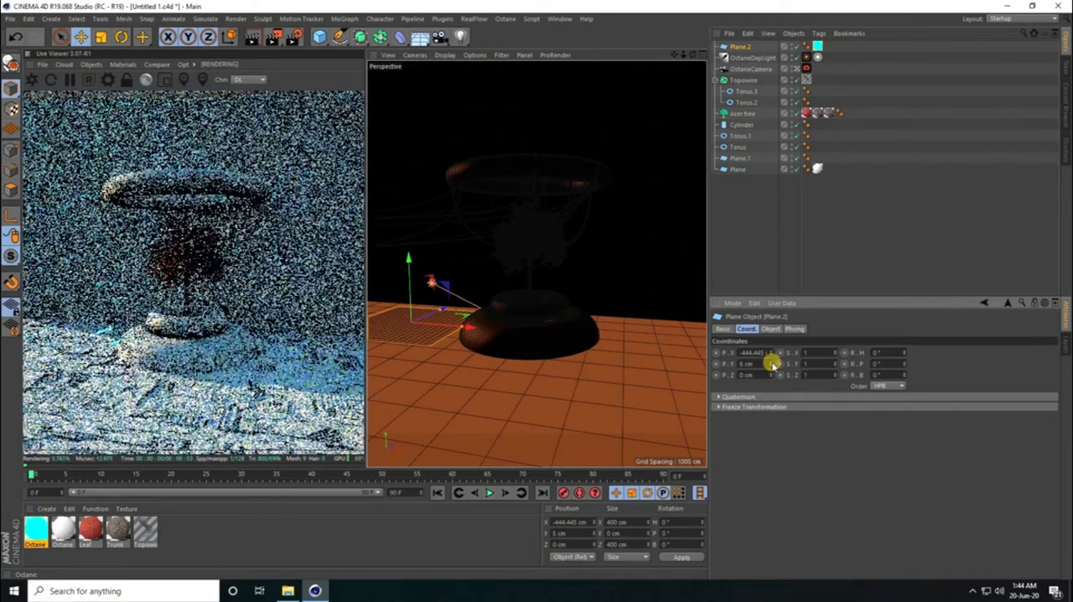
pyautogui.click(771, 363)
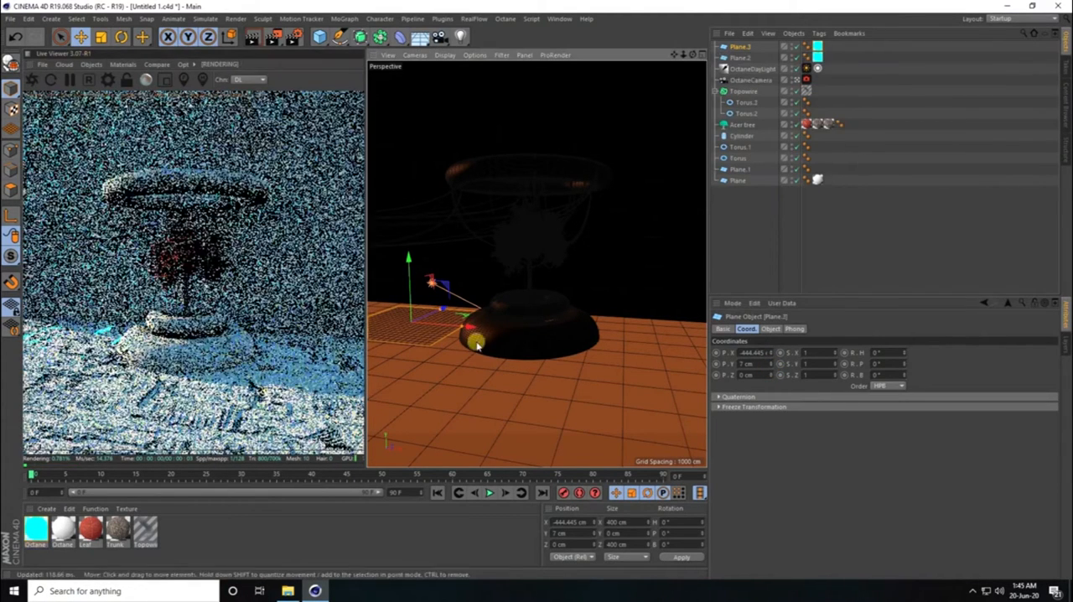
pyautogui.keyDown('ctrl'); pyautogui.moveTo(472, 332); pyautogui.dragTo(445, 347); pyautogui.keyUp('ctrl')
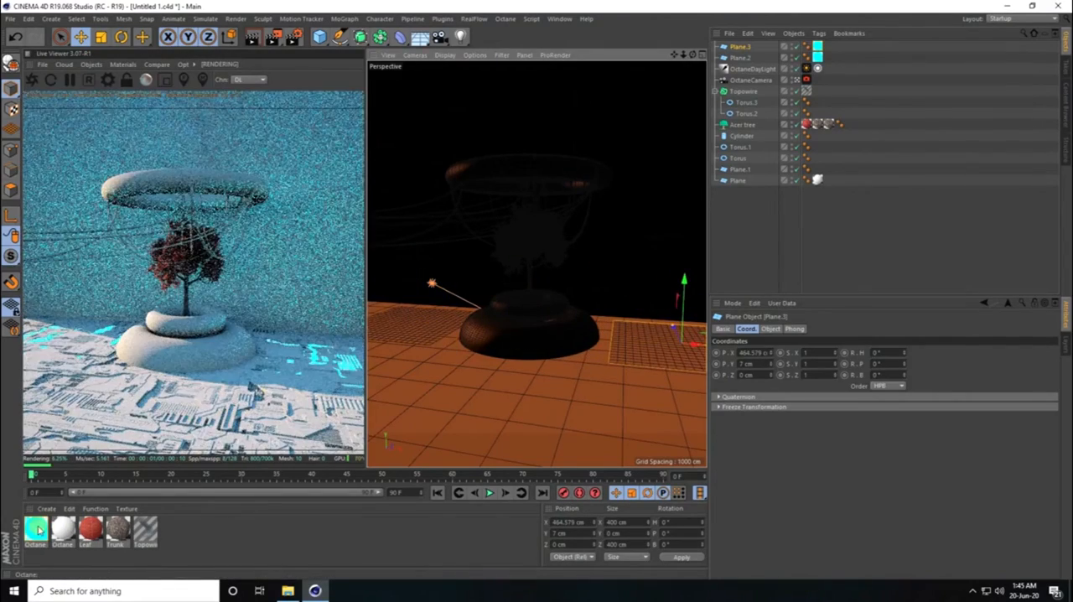
# - Duplicate the blue emissive material and recolour the copy's emission to orange (R 1, G 0.14485, B 0)
pyautogui.click(37, 529)
pyautogui.hotkey('ctrl', 'c')
pyautogui.hotkey('ctrl', 'v')
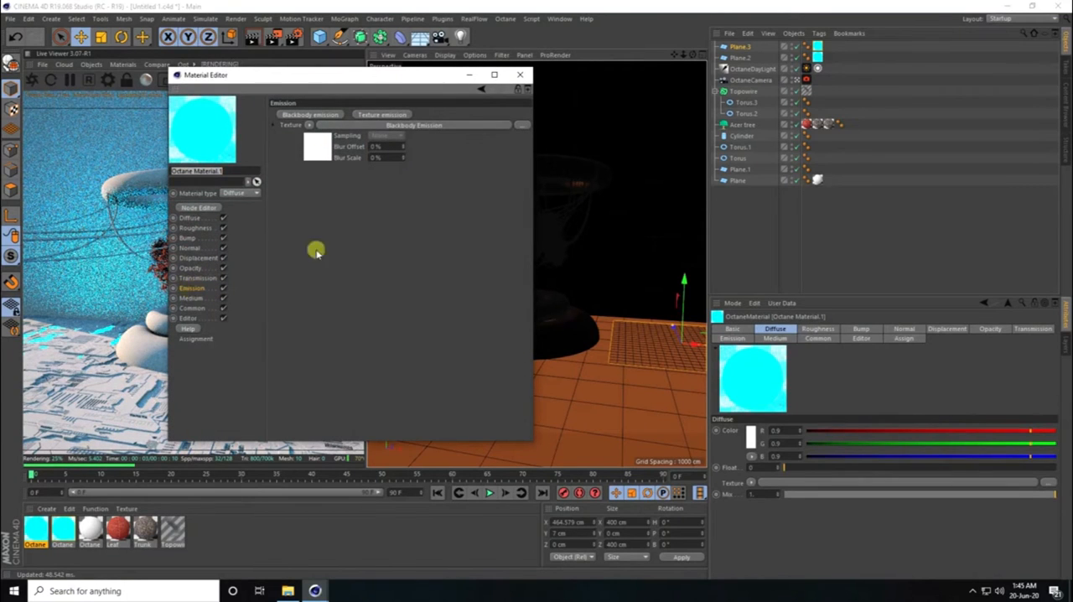
pyautogui.click(315, 138)
pyautogui.click(369, 161)
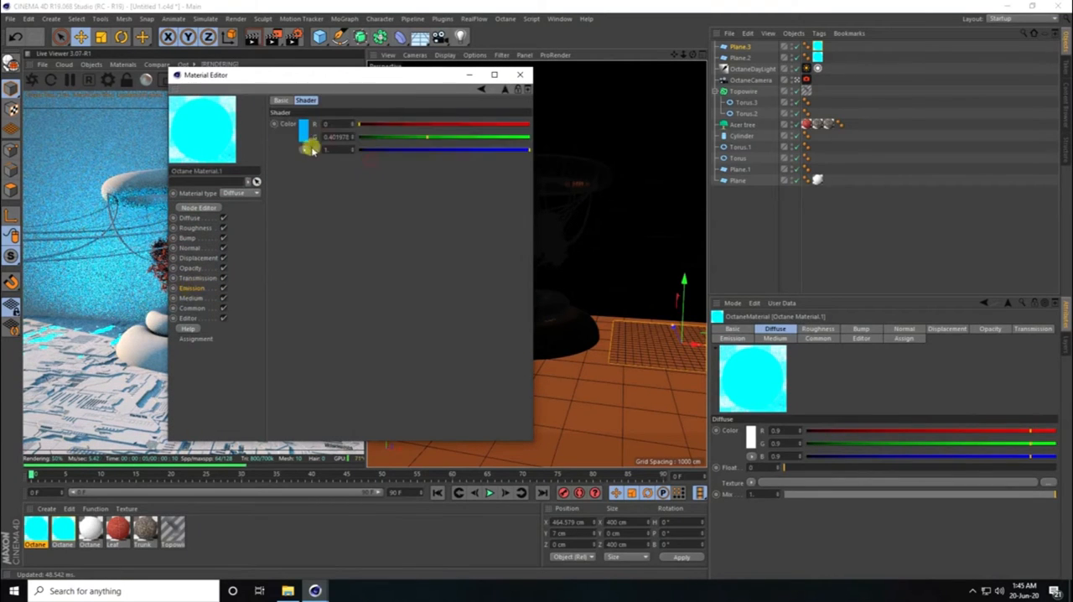
pyautogui.click(303, 132)
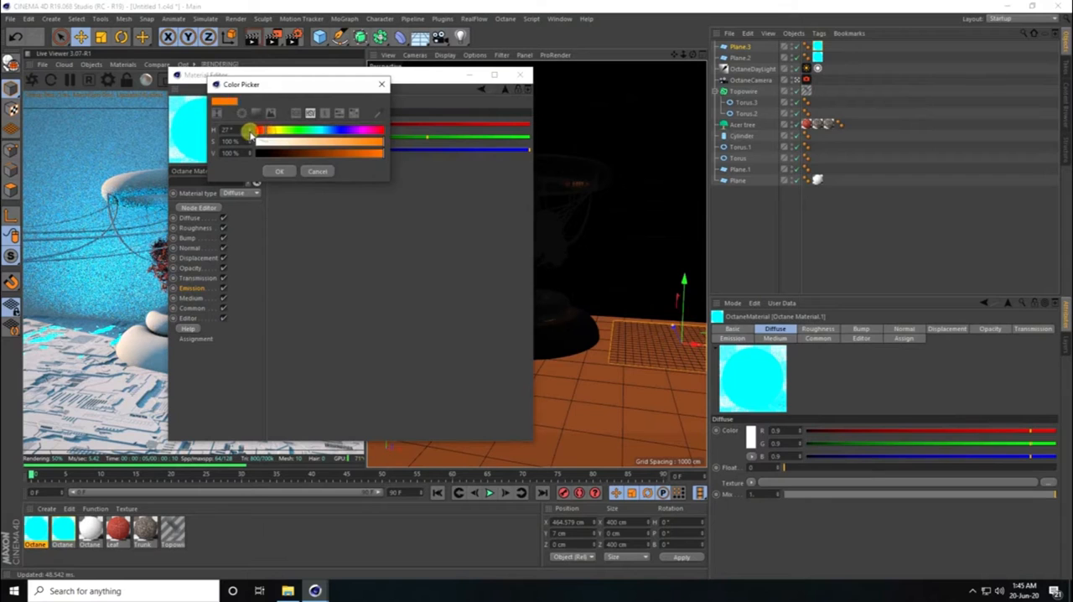
pyautogui.click(280, 170)
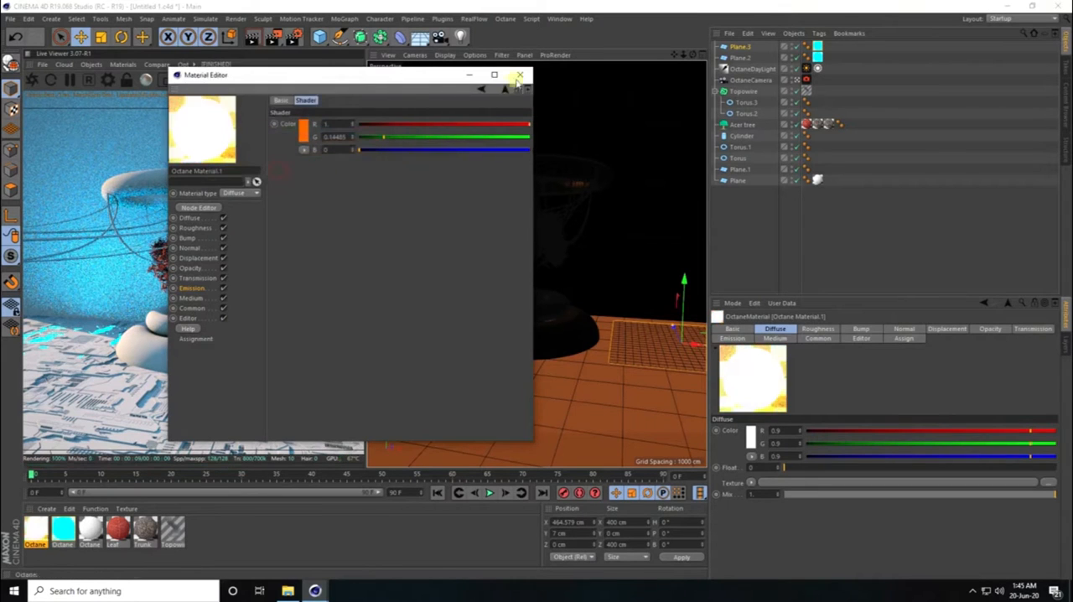
pyautogui.click(519, 74)
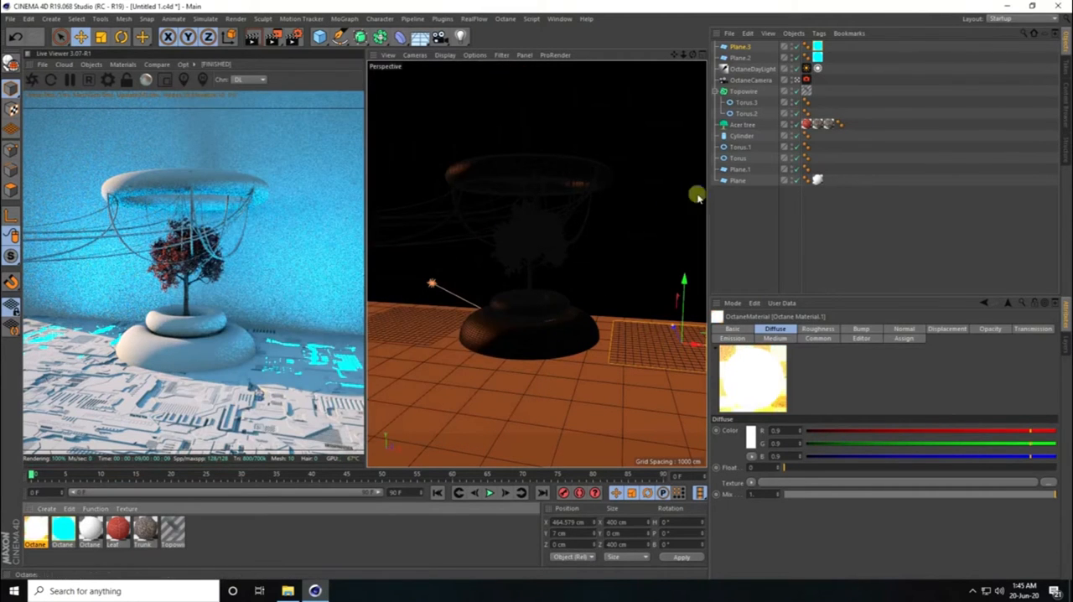
# - Enable post processing on the Octane camera tag and set its Bloom power to 10
pyautogui.click(806, 80)
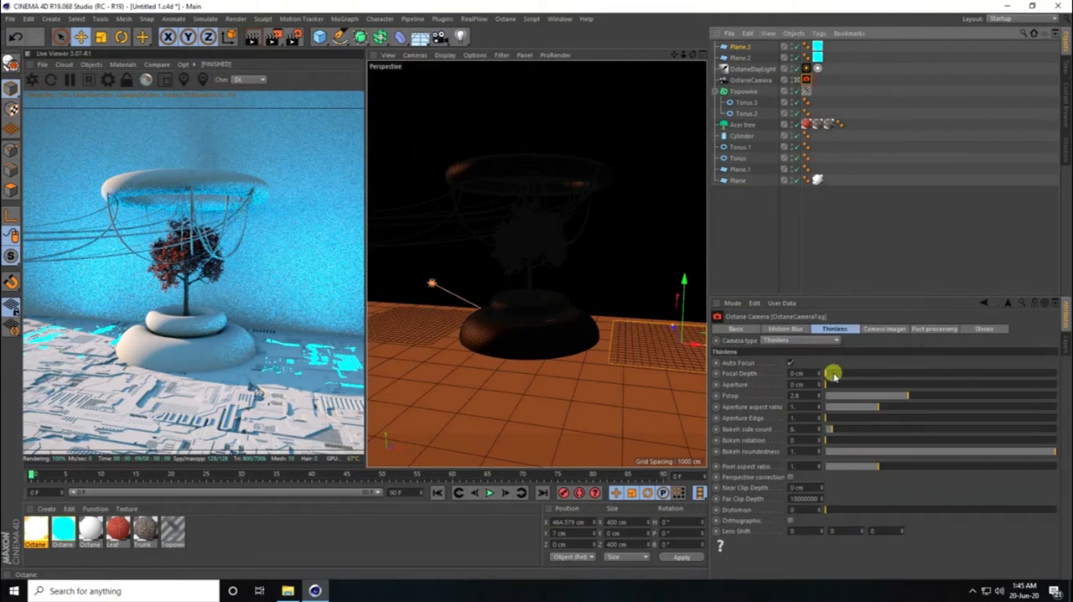
pyautogui.click(930, 329)
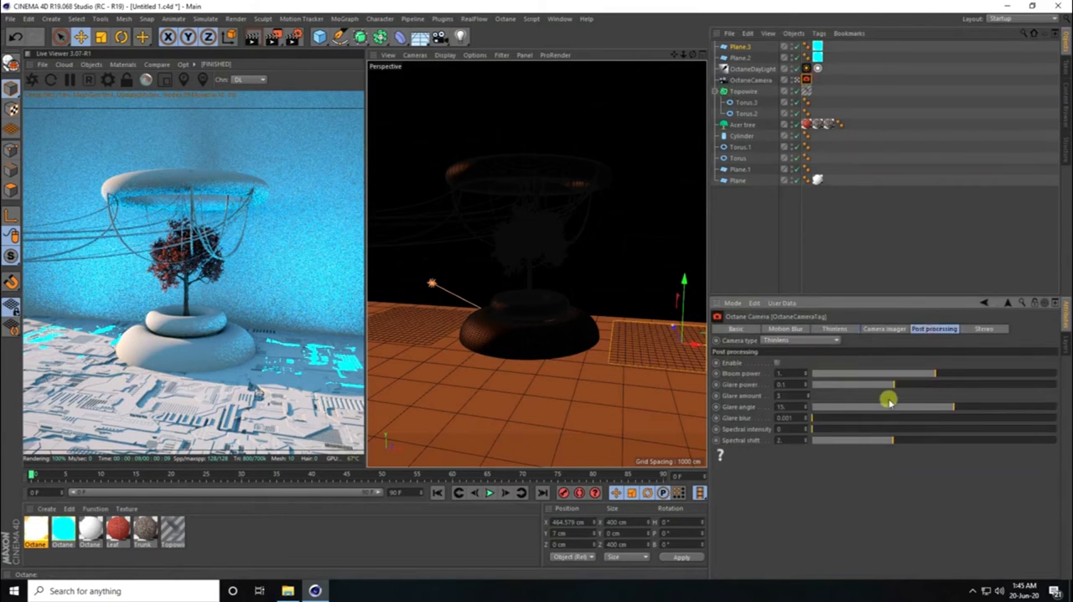
pyautogui.moveTo(788, 373); pyautogui.dragTo(765, 373)
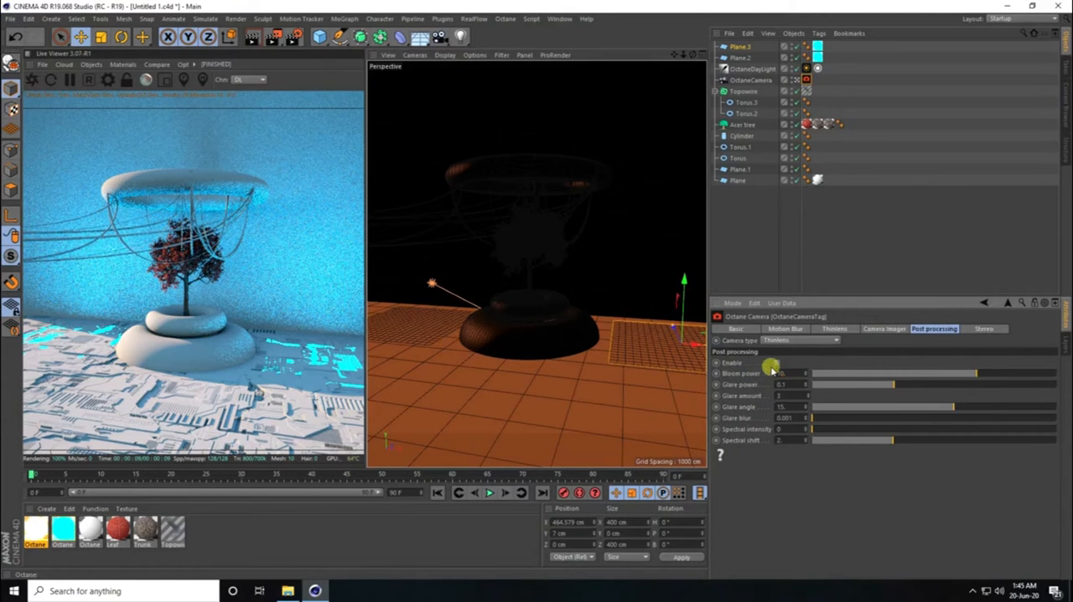
pyautogui.write('10')
pyautogui.press('Return')
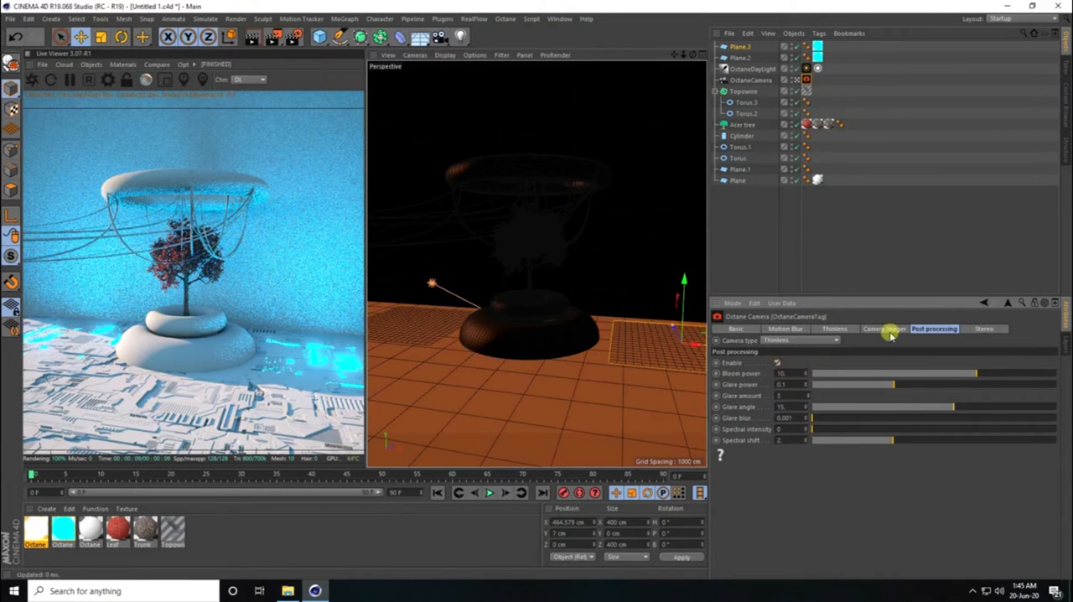
# - Enable the Octane camera imager with Exposure 0.9, Gamma 0.9 and Neutral response switched on
pyautogui.click(877, 329)
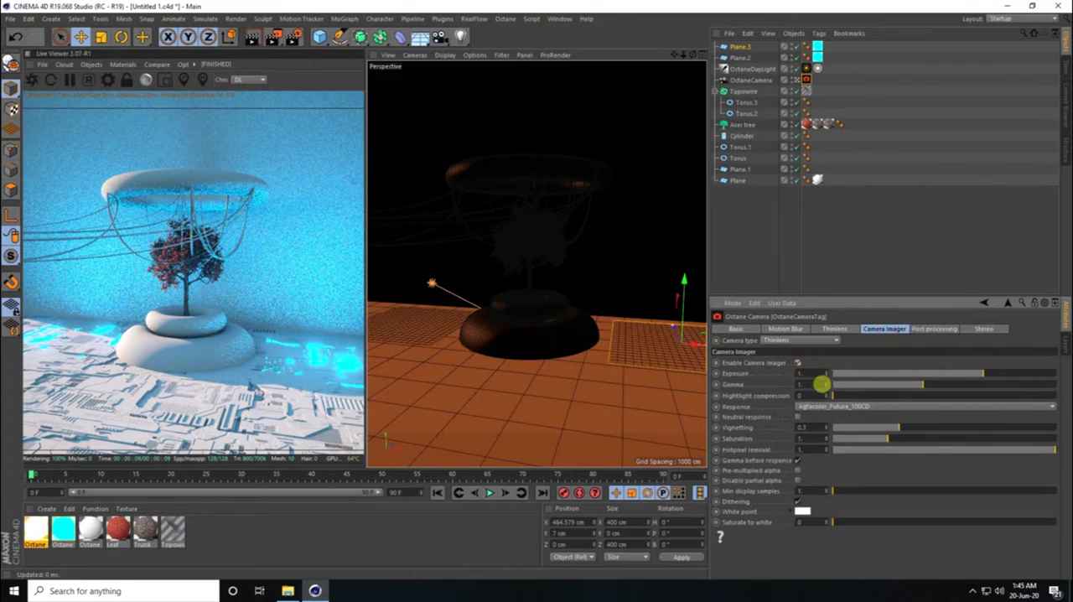
pyautogui.click(798, 362)
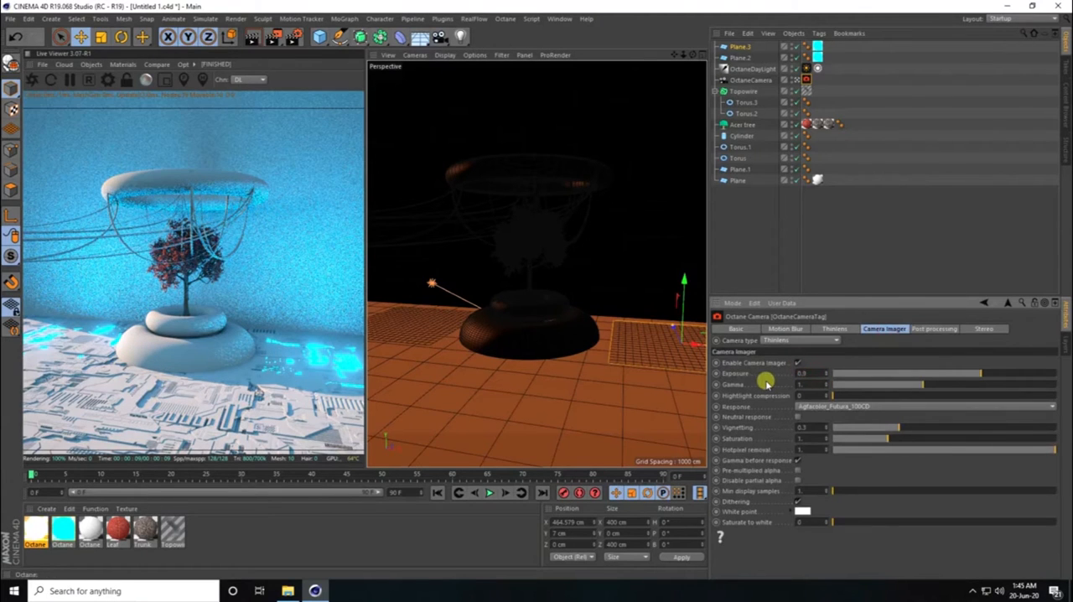
pyautogui.doubleClick(806, 384)
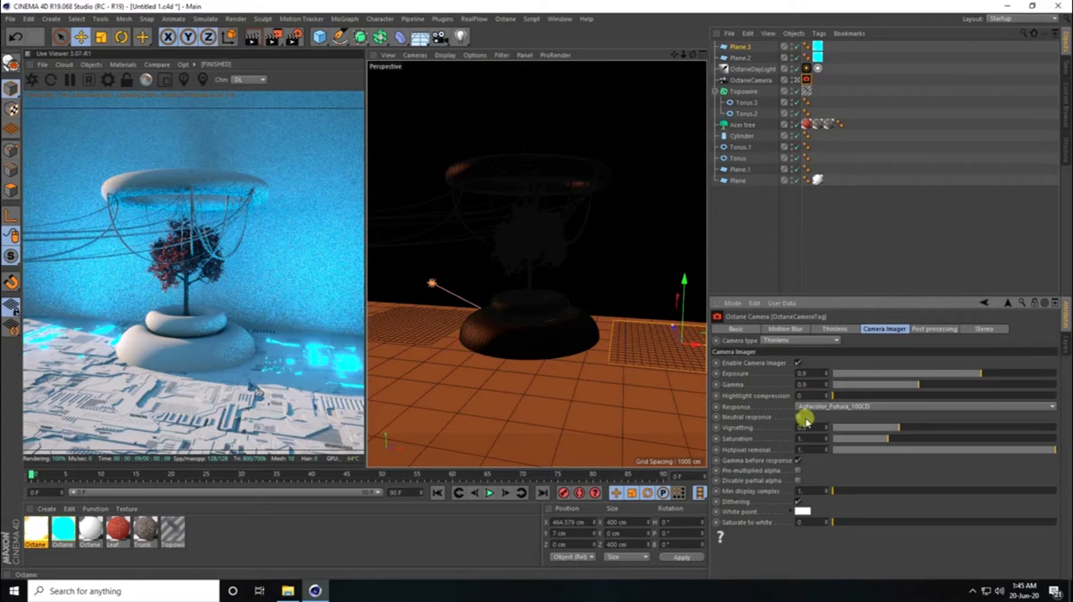
pyautogui.click(798, 416)
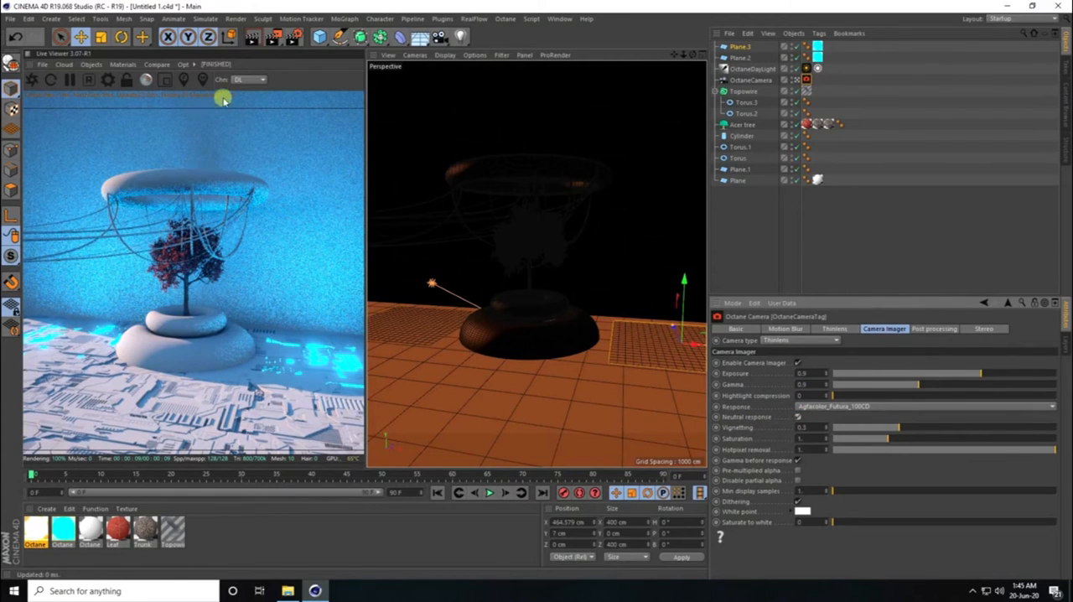
# - Set the Octane kernel's GI mode to GI_DIFFUSE, with specular depth 6, glossy depth 3 and diffuse depth 3
pyautogui.click(109, 80)
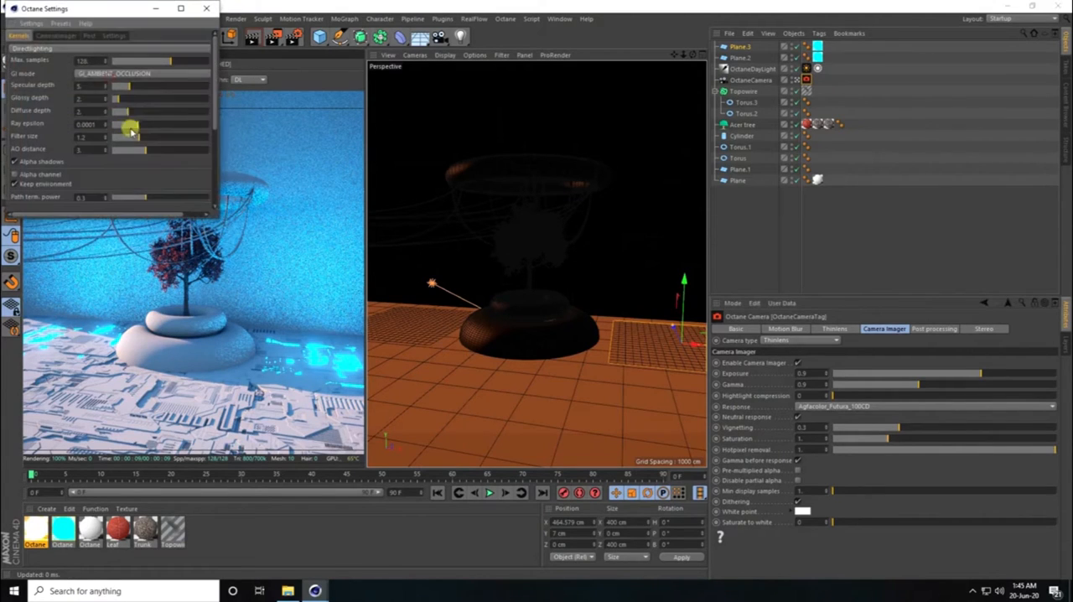
pyautogui.click(109, 73)
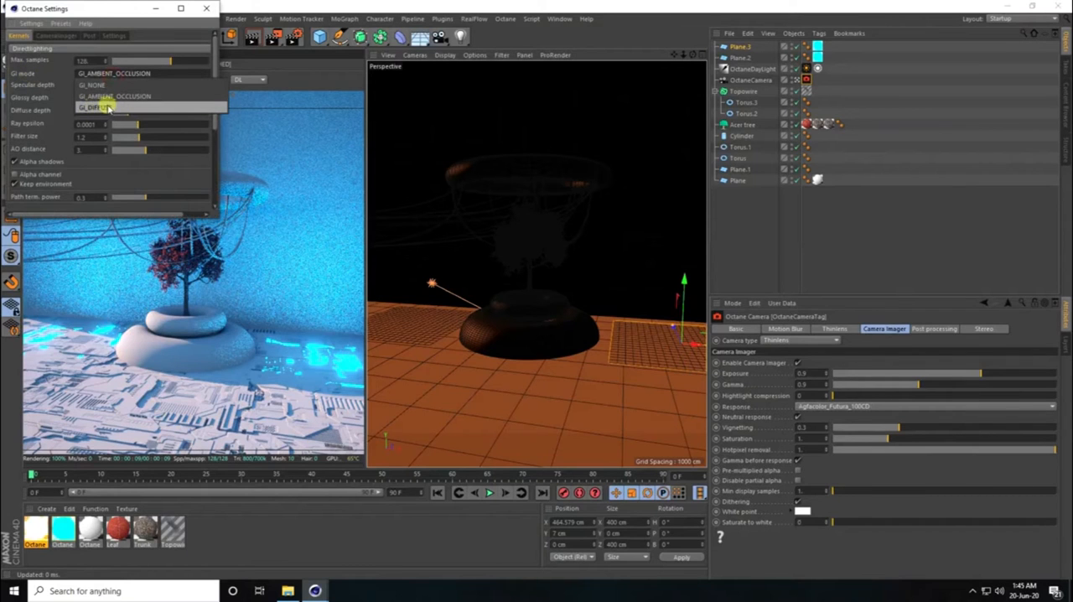
pyautogui.click(107, 107)
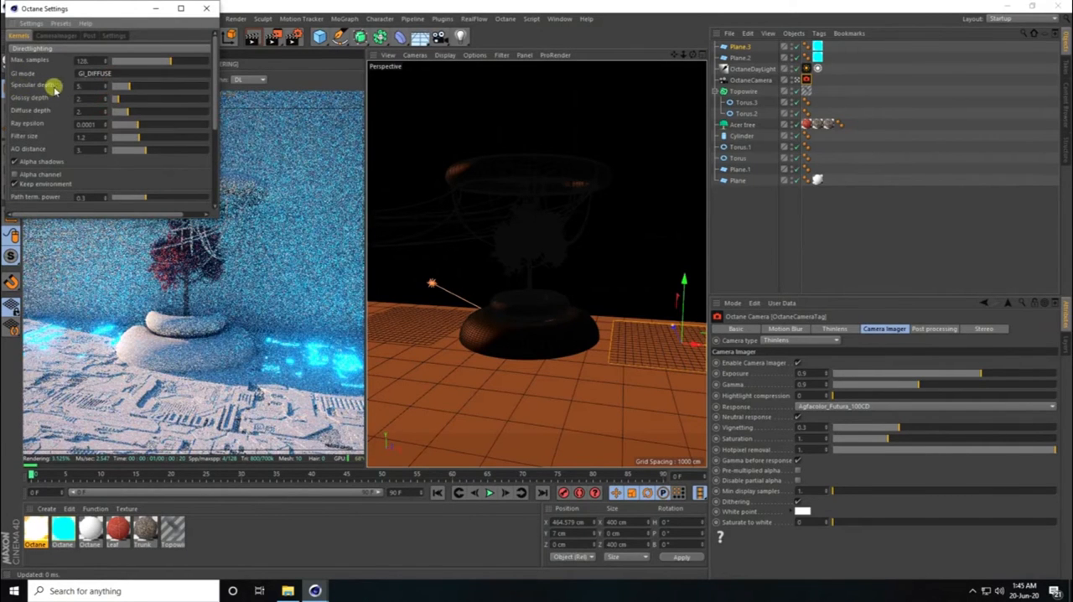
pyautogui.click(105, 84)
pyautogui.click(106, 96)
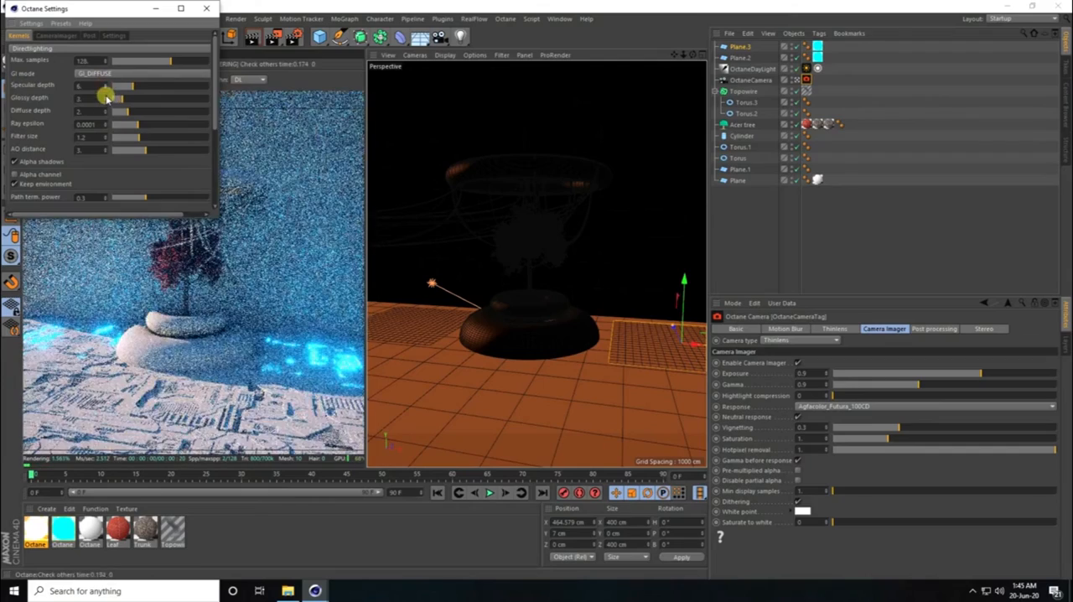
pyautogui.click(103, 109)
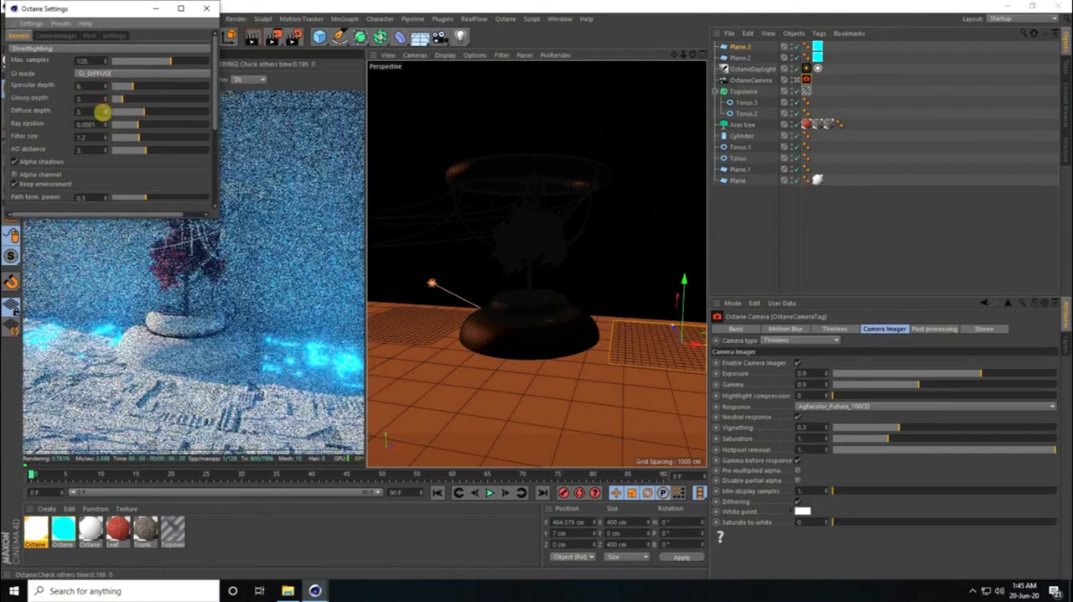
pyautogui.click(206, 9)
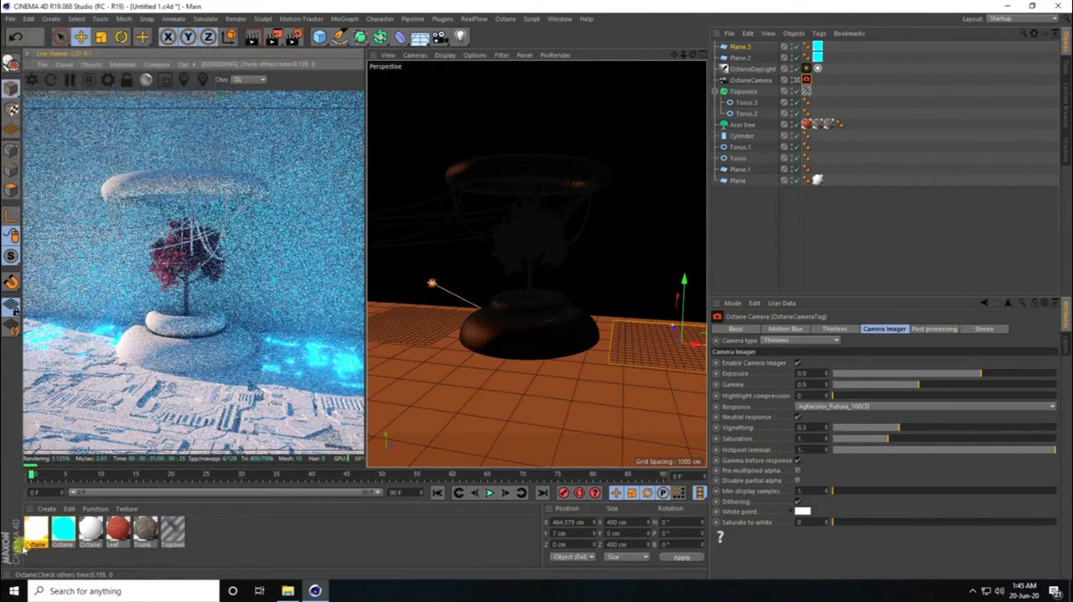
# - Replace the blue emissive material on the copied plane (Plane.3) with the orange emissive material
pyautogui.moveTo(23, 545); pyautogui.dragTo(549, 275)
pyautogui.moveTo(822, 47); pyautogui.dragTo(818, 47)
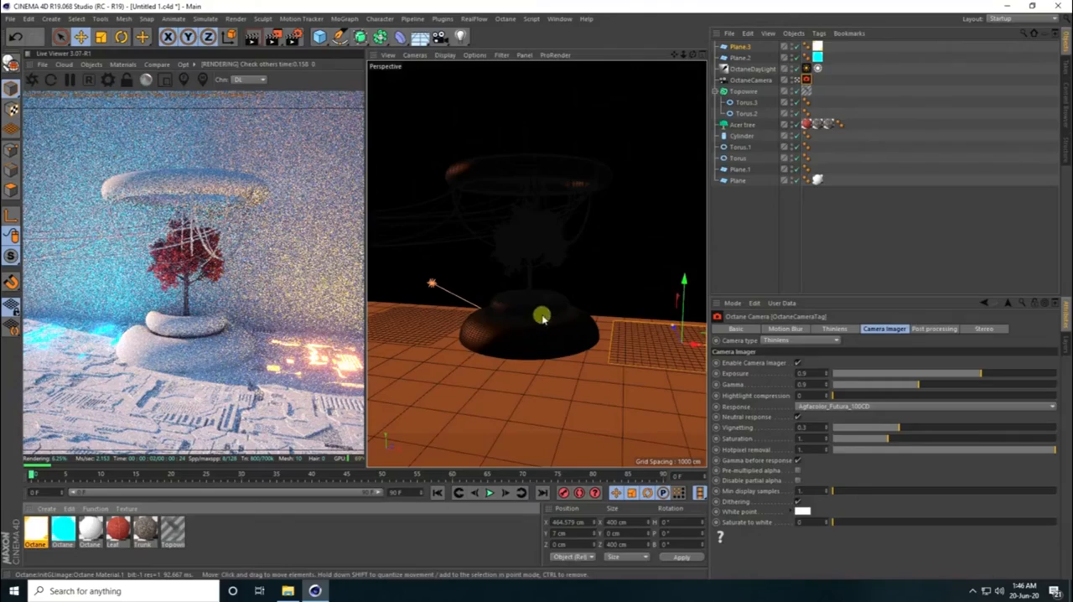
# - Add a cylinder at the planter's centre and set its radius to 0.2 cm
pyautogui.keyDown('alt'); pyautogui.moveTo(555, 305); pyautogui.dragTo(570, 282, button='right'); pyautogui.keyUp('alt')
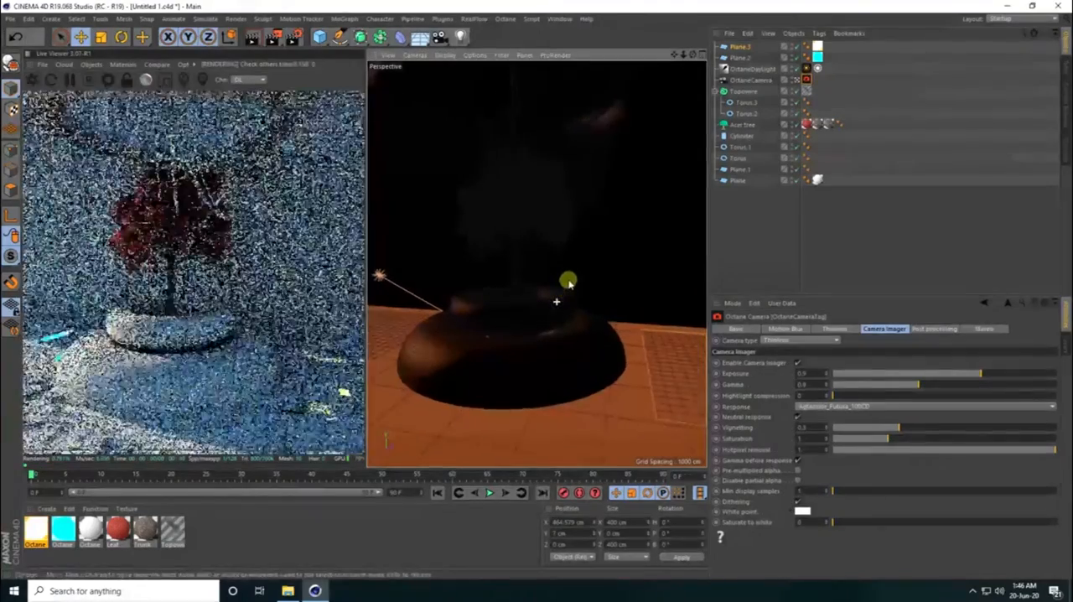
pyautogui.keyDown('alt'); pyautogui.moveTo(491, 306); pyautogui.dragTo(491, 280, button='right'); pyautogui.keyUp('alt')
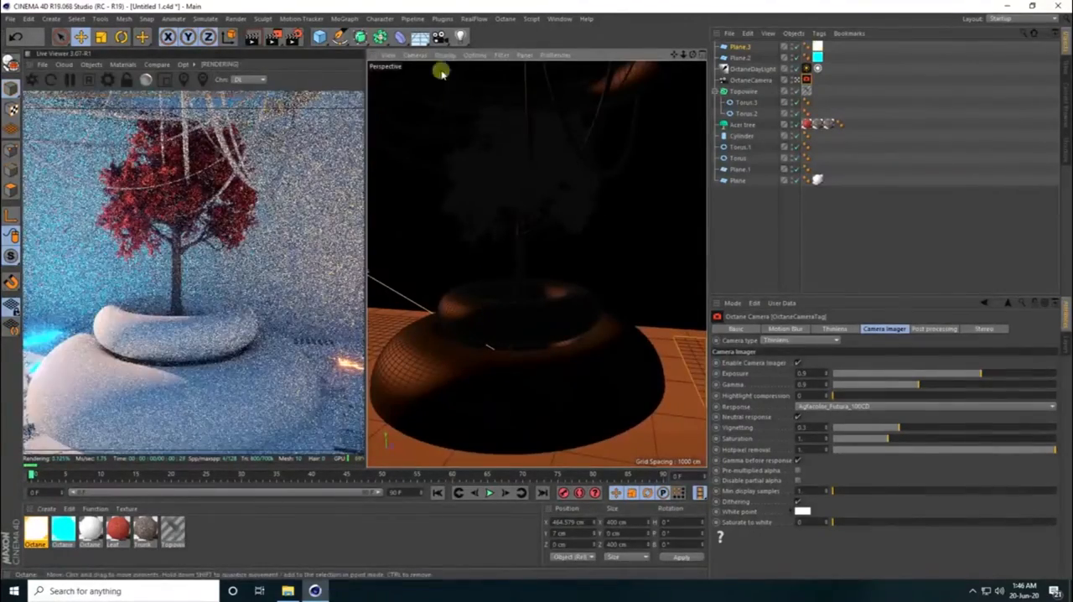
pyautogui.click(321, 40)
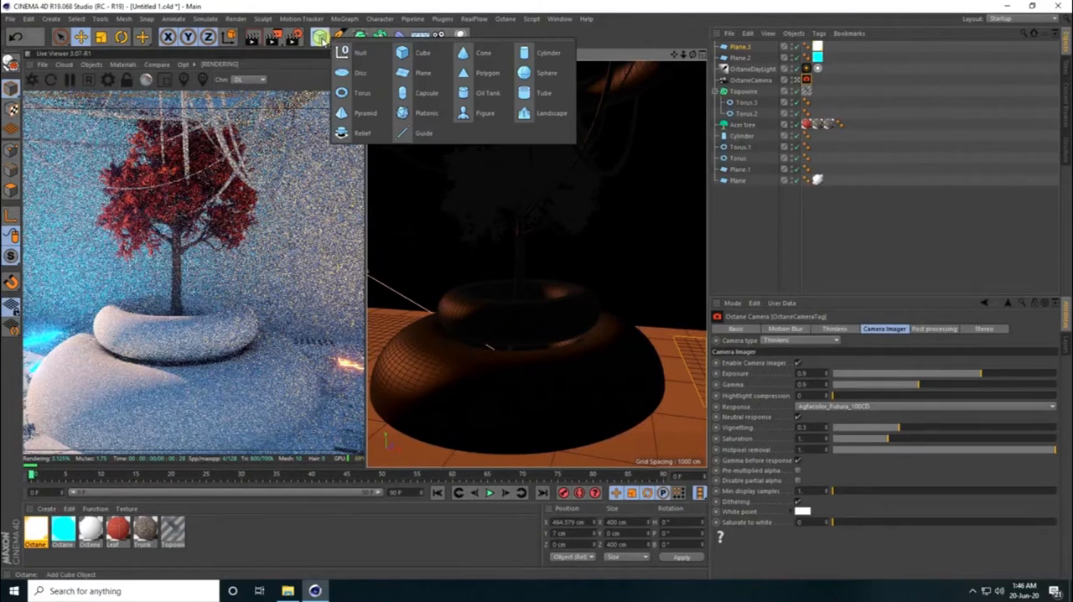
pyautogui.click(545, 55)
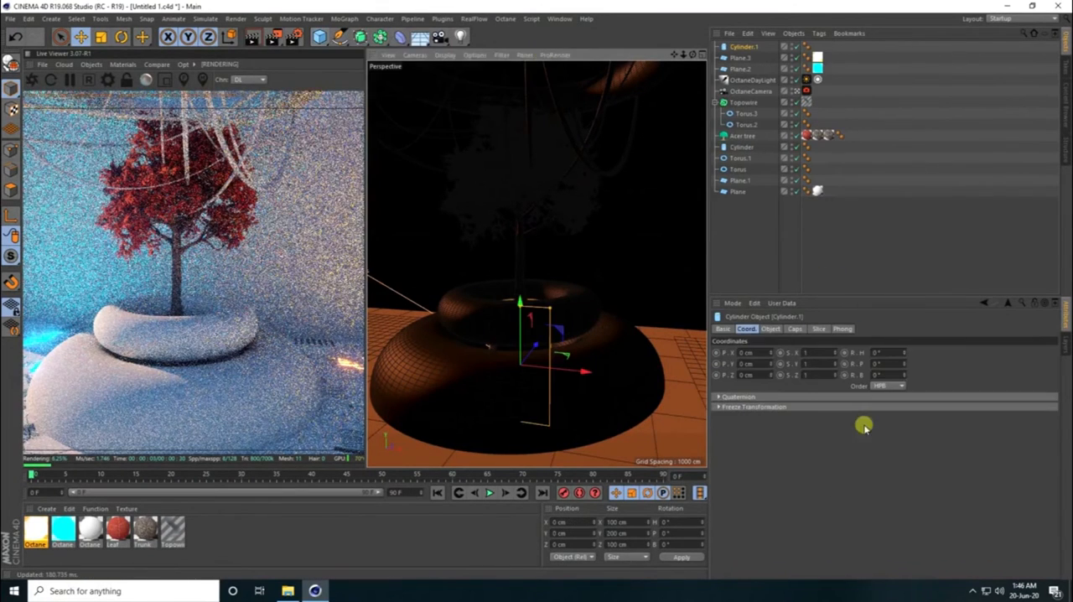
pyautogui.doubleClick(802, 352)
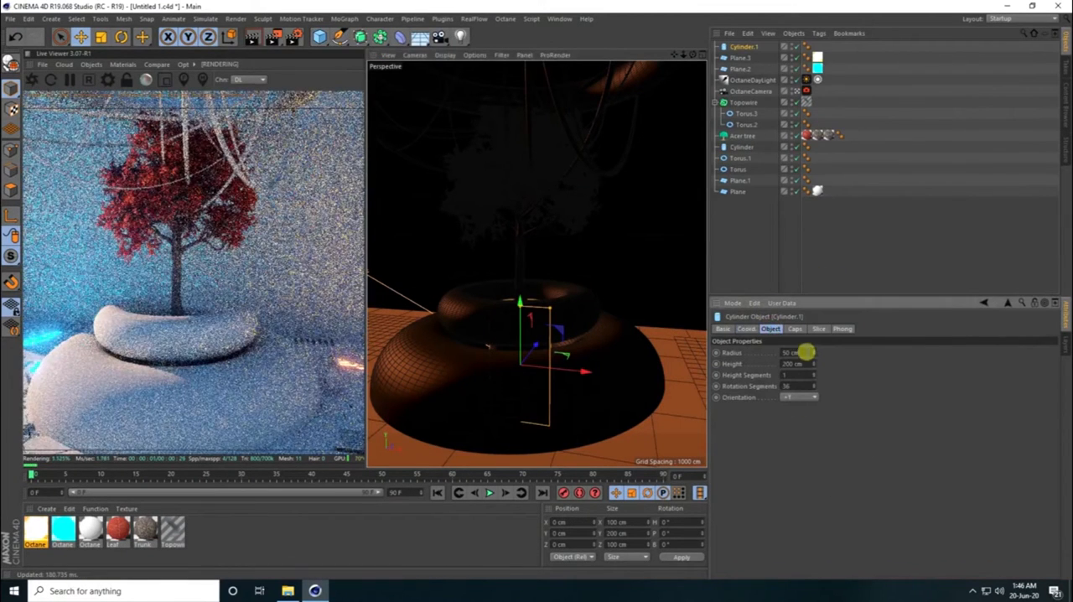
pyautogui.write('0.2')
pyautogui.press('Return')
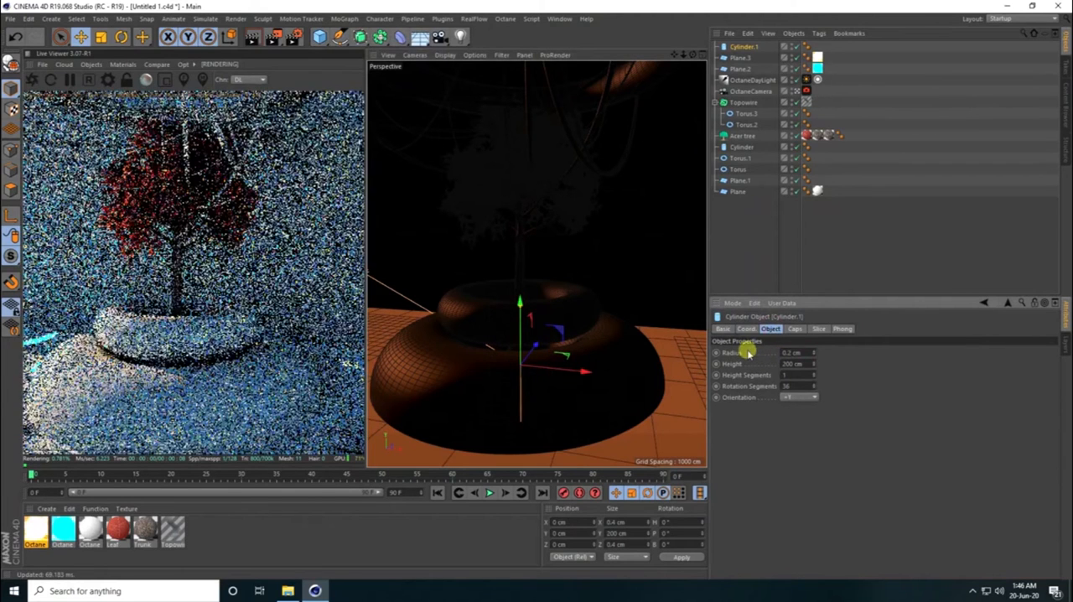
# - Place the thin cylinder inside a new Cloner set to Radial mode on the XZ plane
pyautogui.click(346, 18)
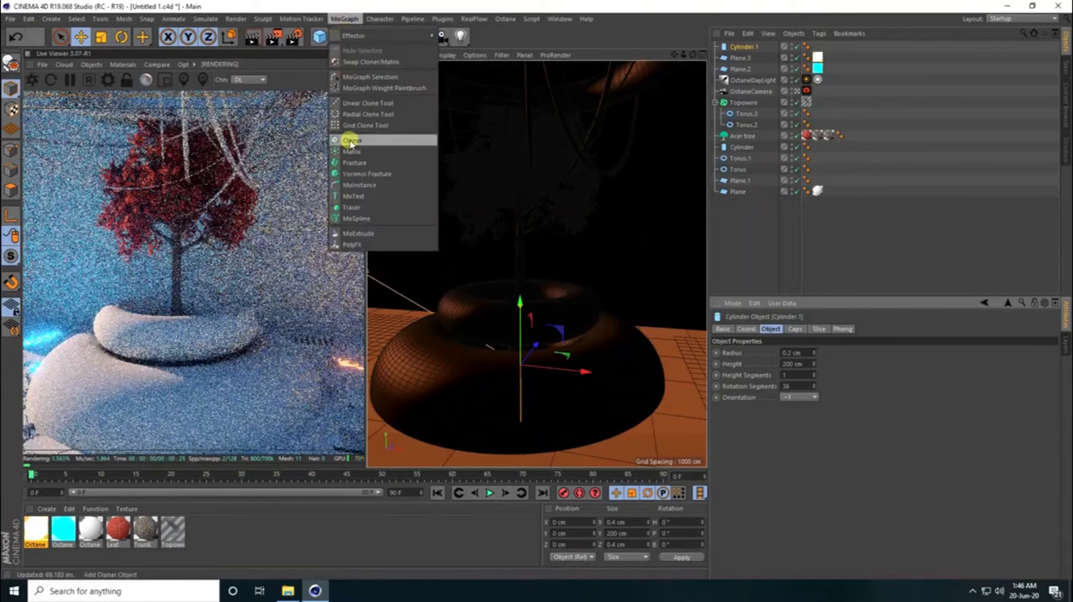
pyautogui.click(349, 141)
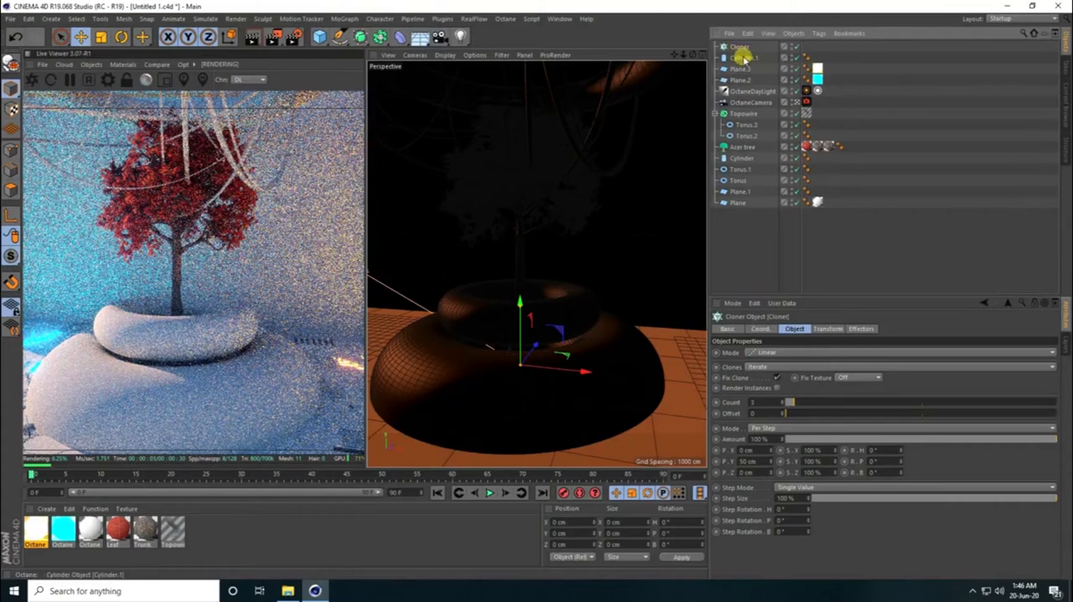
pyautogui.moveTo(738, 49); pyautogui.dragTo(735, 42)
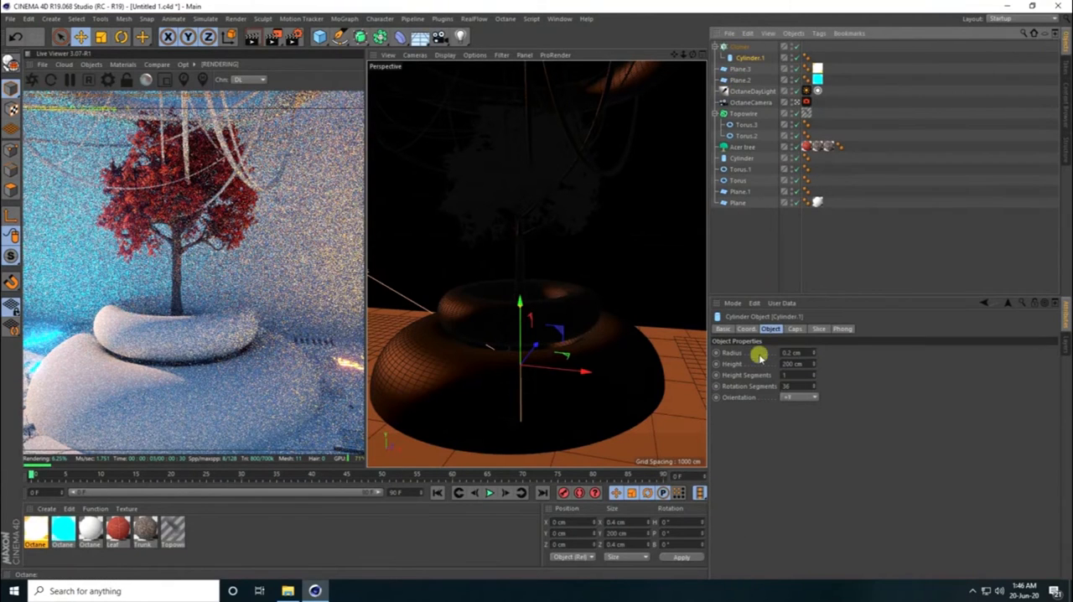
pyautogui.click(740, 46)
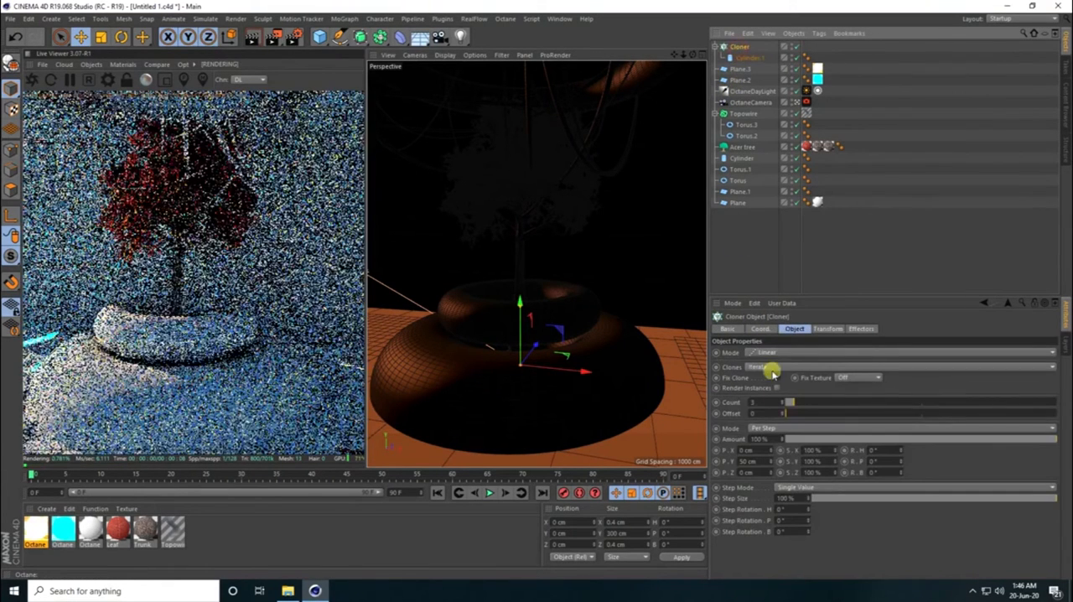
pyautogui.click(768, 353)
pyautogui.click(766, 387)
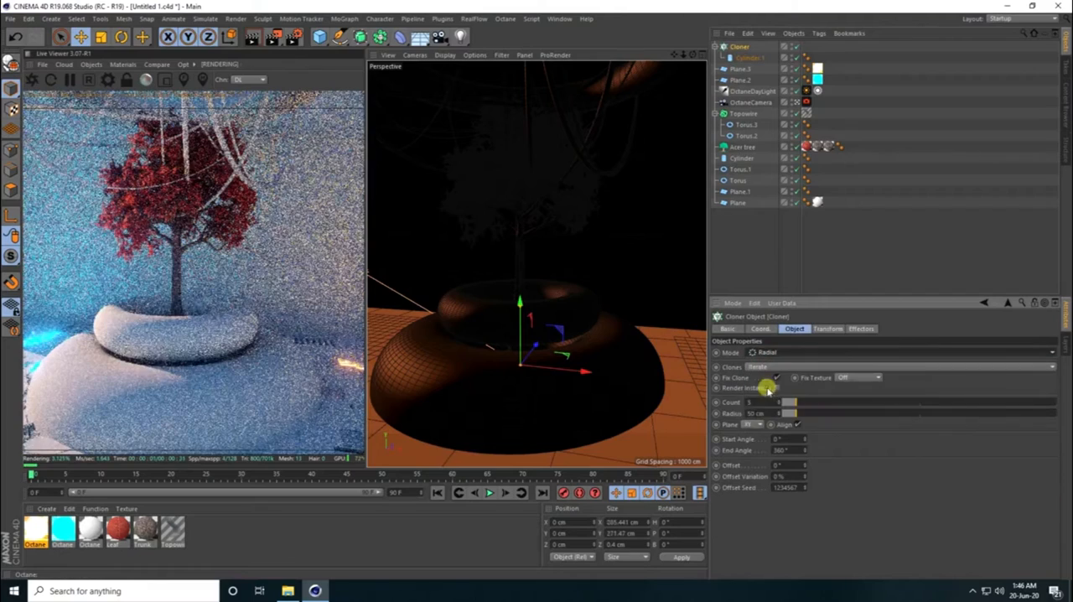
pyautogui.click(752, 425)
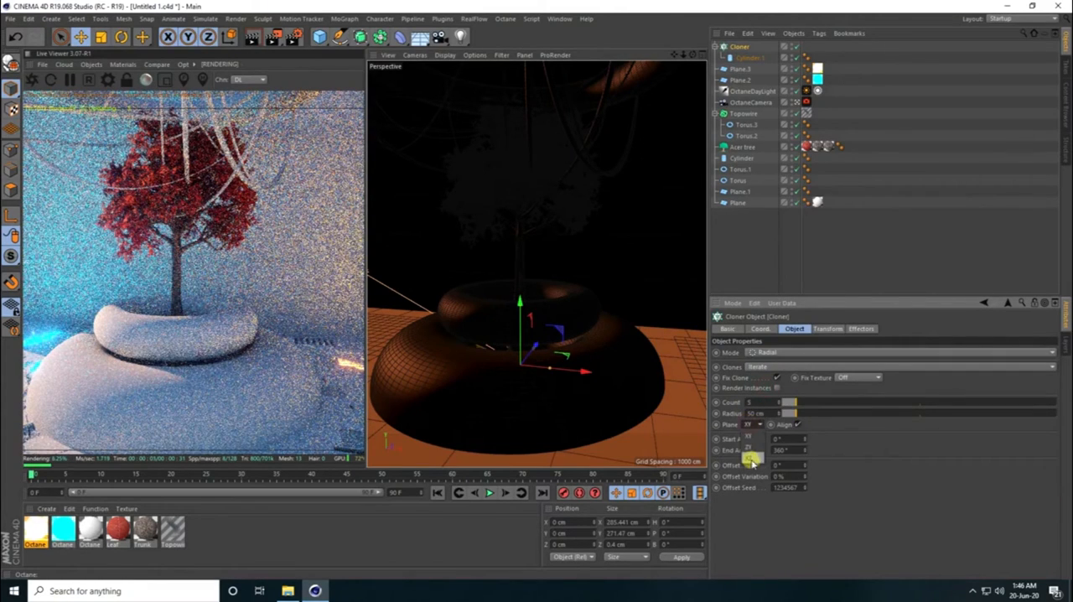
pyautogui.click(752, 455)
# - Set the Cloner's radius to 100 cm and raise it to about Y 86 cm, around the planter's upper rim
pyautogui.moveTo(520, 325); pyautogui.dragTo(519, 243)
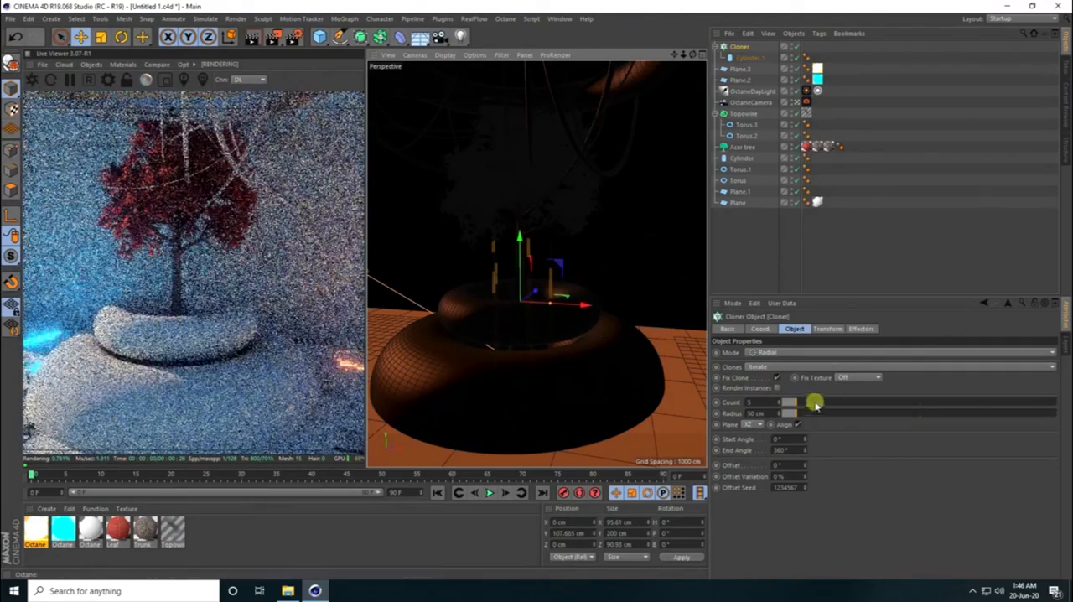
pyautogui.moveTo(797, 414); pyautogui.dragTo(811, 413)
pyautogui.click(766, 415)
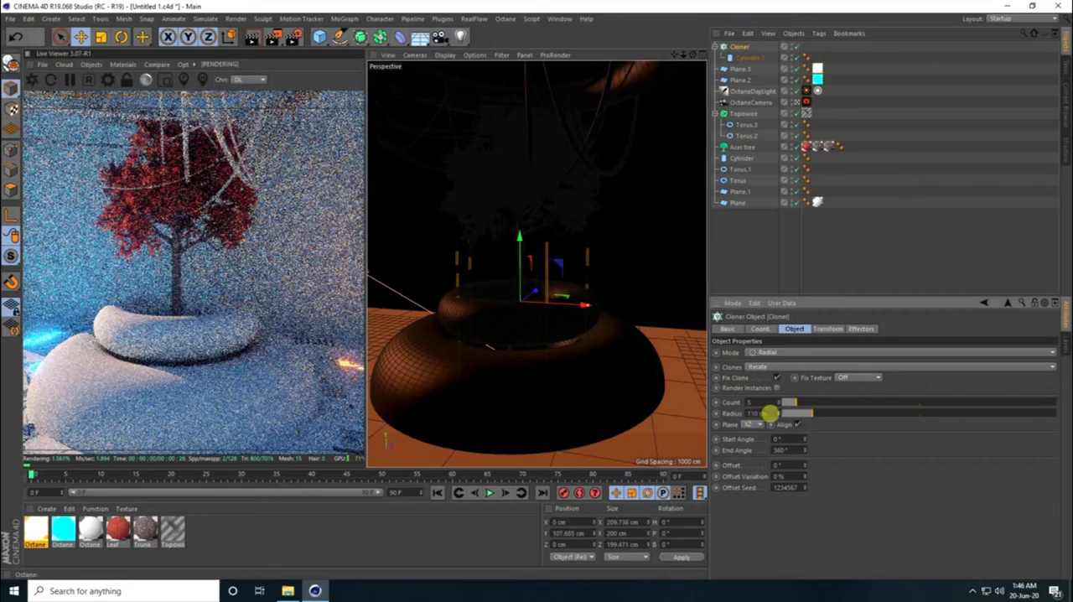
pyautogui.write('100')
pyautogui.press('Return')
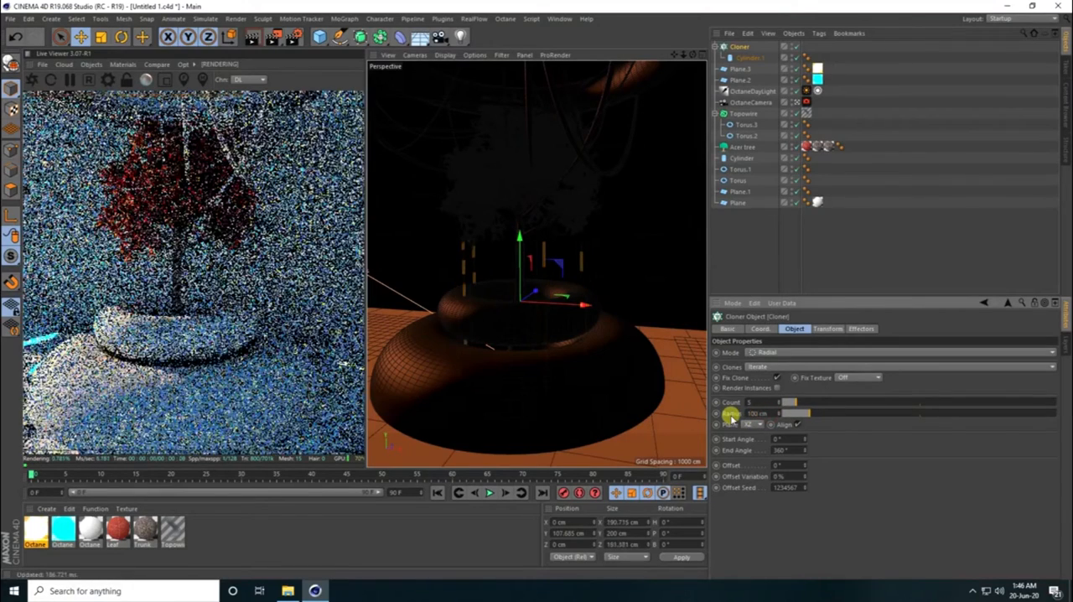
pyautogui.moveTo(516, 235)
pyautogui.mouseDown()
pyautogui.moveTo(519, 260)
pyautogui.moveTo(511, 251)
pyautogui.mouseUp()
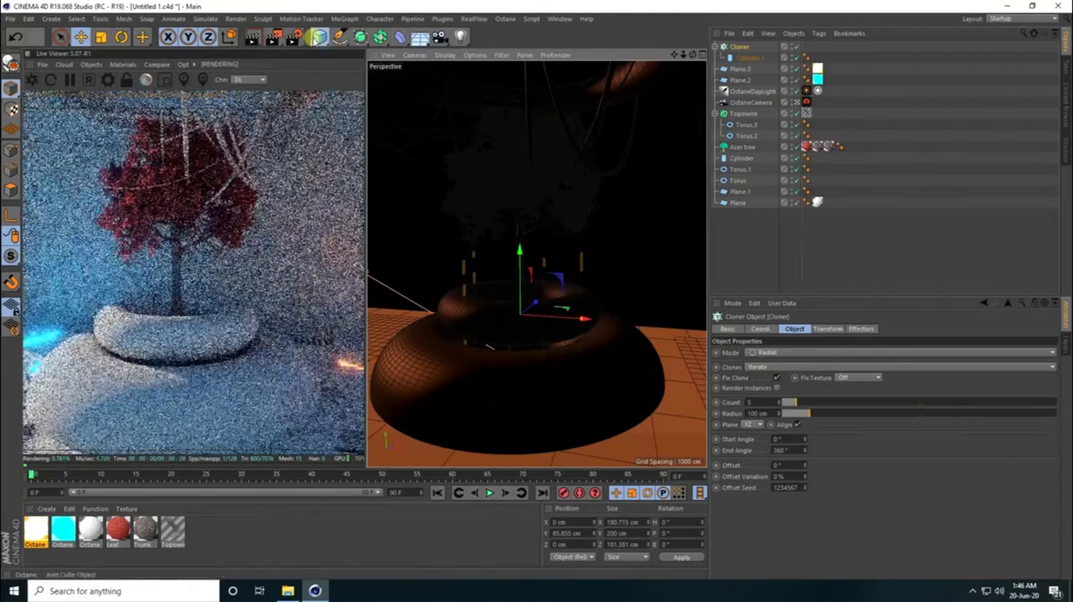
# - Add a torus with ring radius 100 cm and pipe radius 0.2 cm, raised to about Y 161 cm above the planter
pyautogui.click(320, 36)
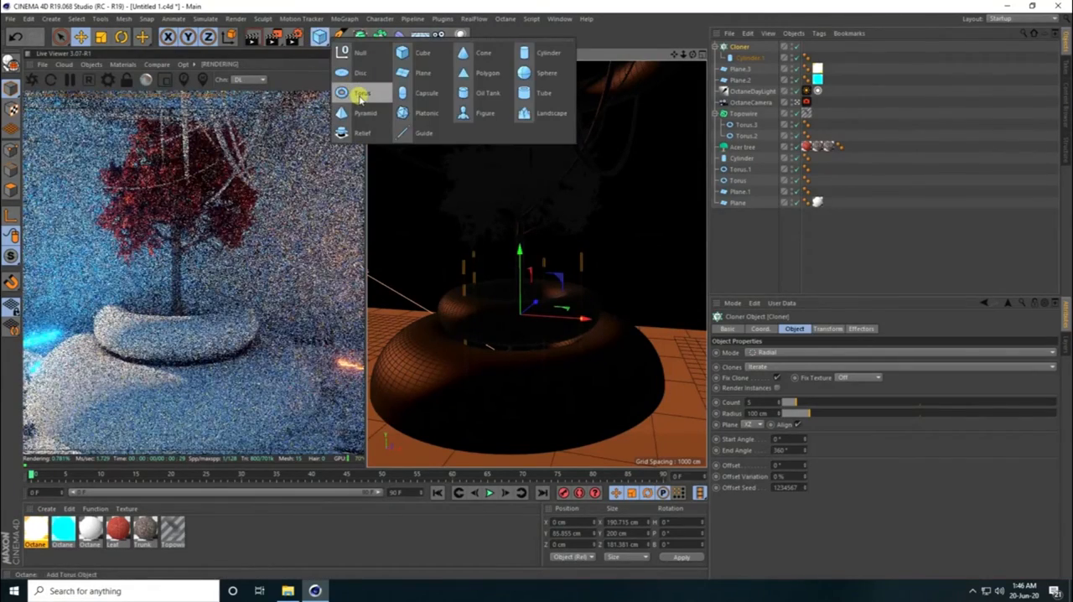
pyautogui.click(361, 94)
pyautogui.click(778, 352)
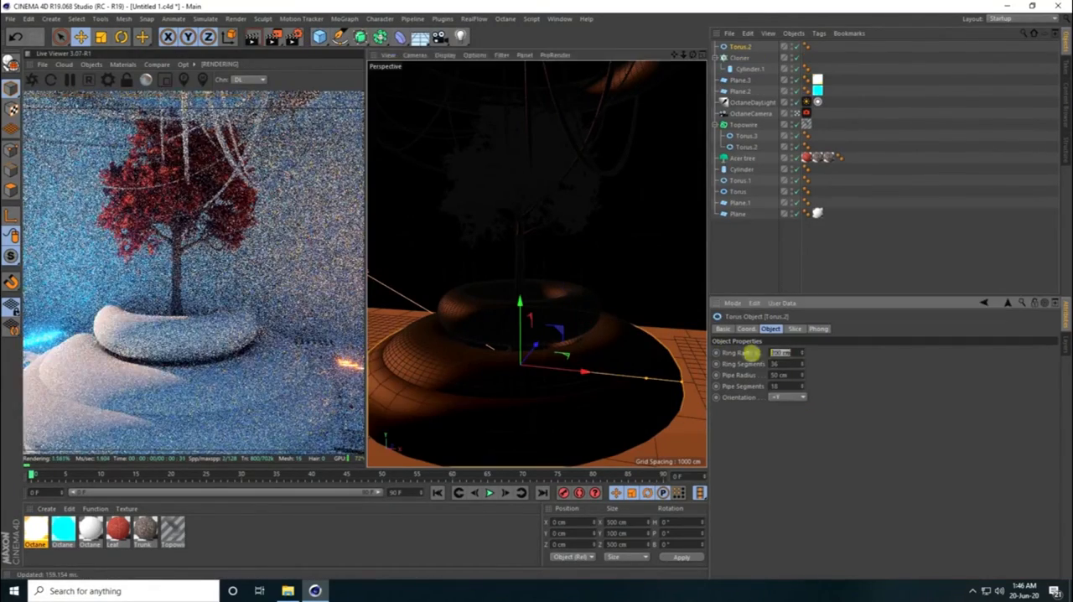
pyautogui.press('Return')
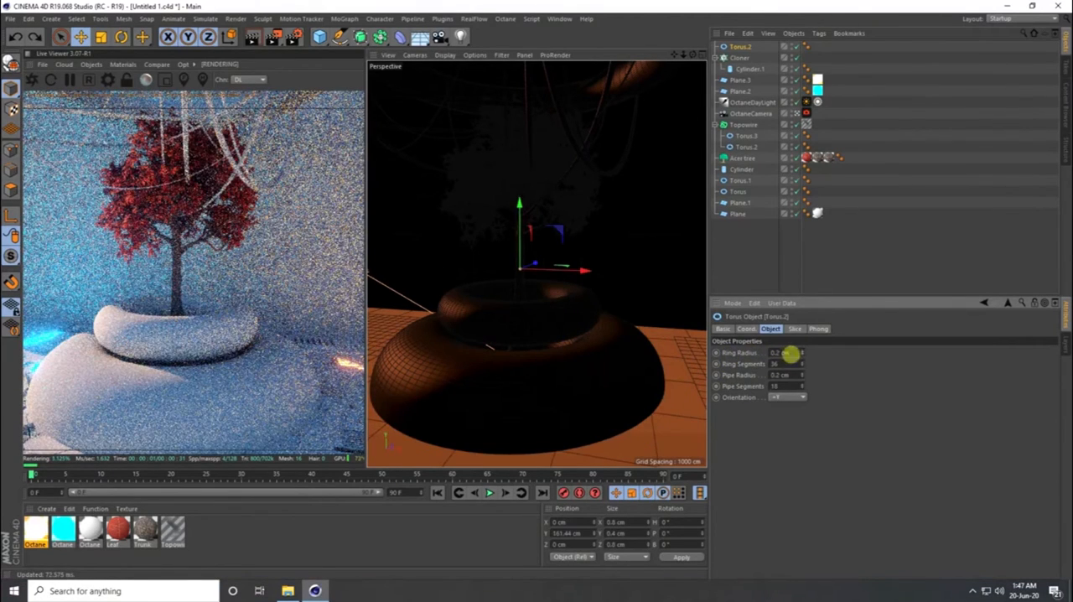
pyautogui.moveTo(804, 353); pyautogui.dragTo(790, 354)
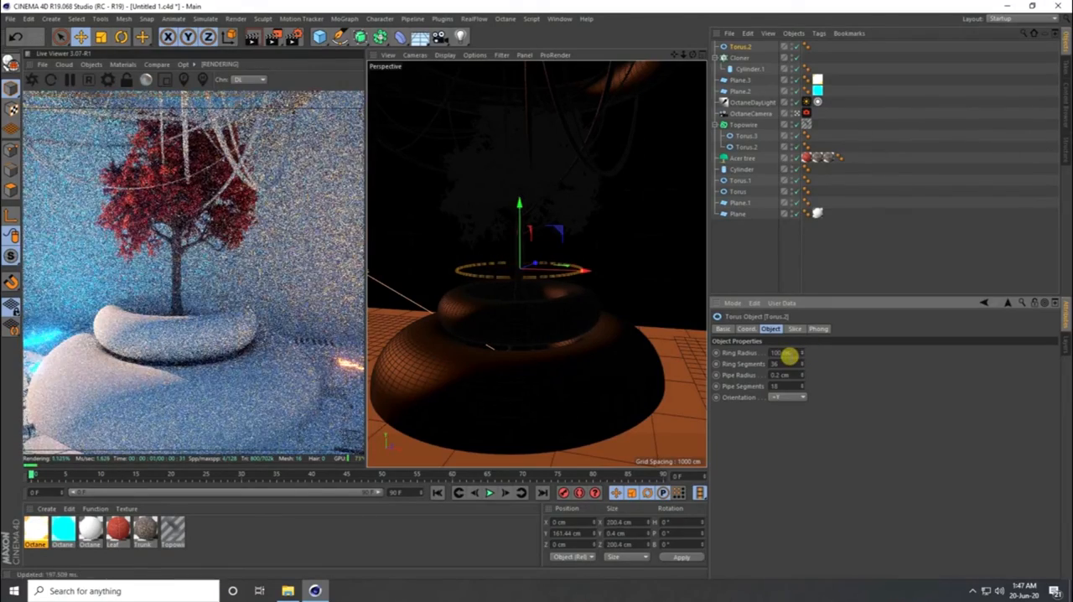
# - Smooth the thin torus with 106 ring segments and 23 pipe segments, aligning it to the thin posts at ring radius 100 cm
pyautogui.click(797, 114)
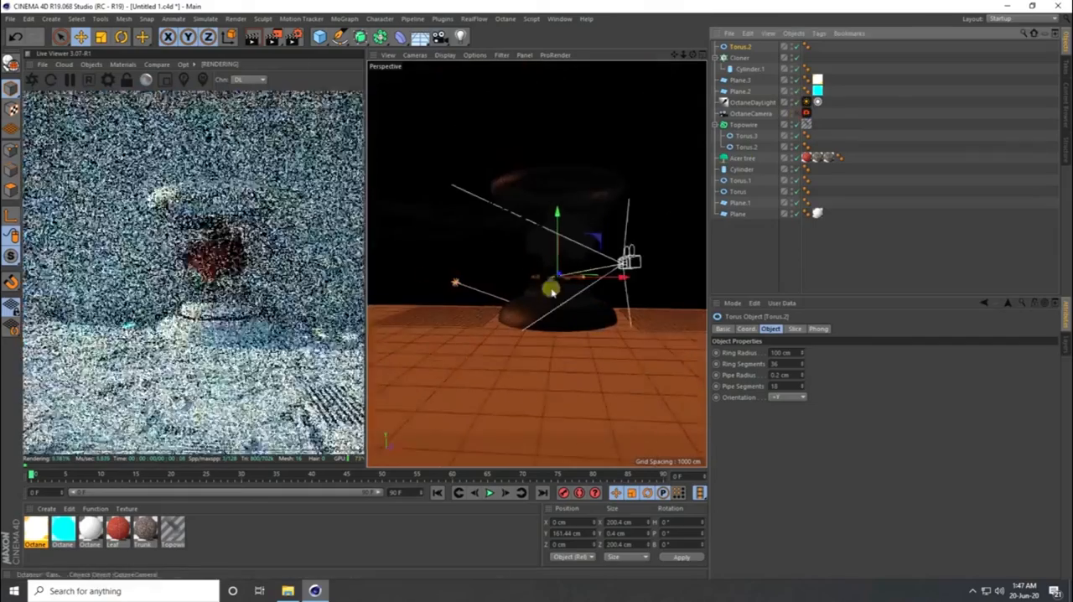
pyautogui.keyDown('alt'); pyautogui.moveTo(575, 260); pyautogui.dragTo(592, 258); pyautogui.keyUp('alt')
pyautogui.scroll(5, 590, 261)
pyautogui.keyDown('alt'); pyautogui.moveTo(505, 347); pyautogui.dragTo(473, 369); pyautogui.keyUp('alt')
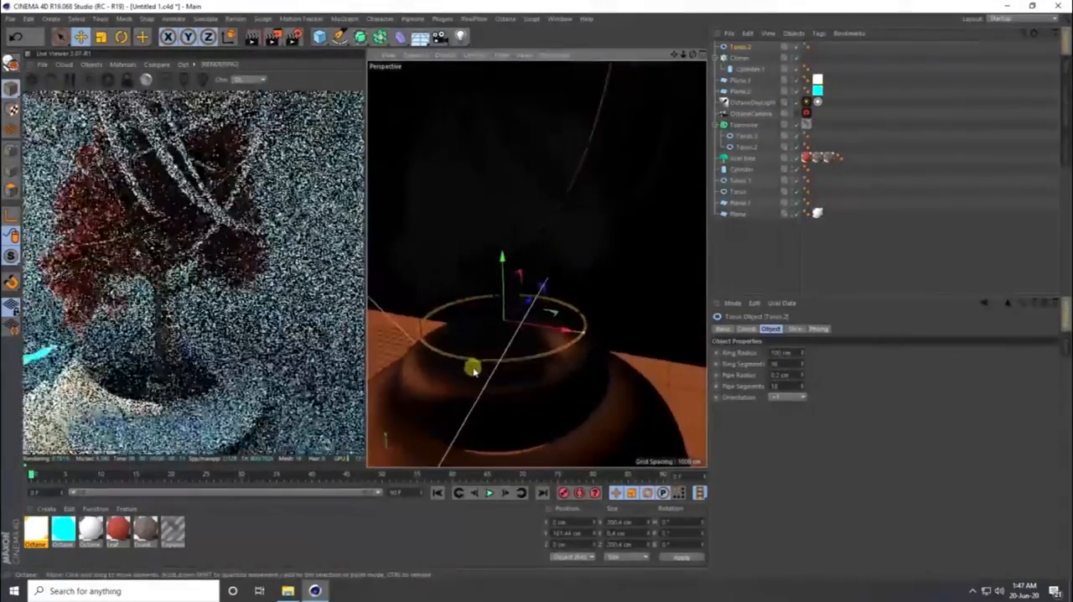
pyautogui.scroll(6, 480, 311)
pyautogui.keyDown('alt'); pyautogui.moveTo(462, 314); pyautogui.dragTo(439, 311); pyautogui.keyUp('alt')
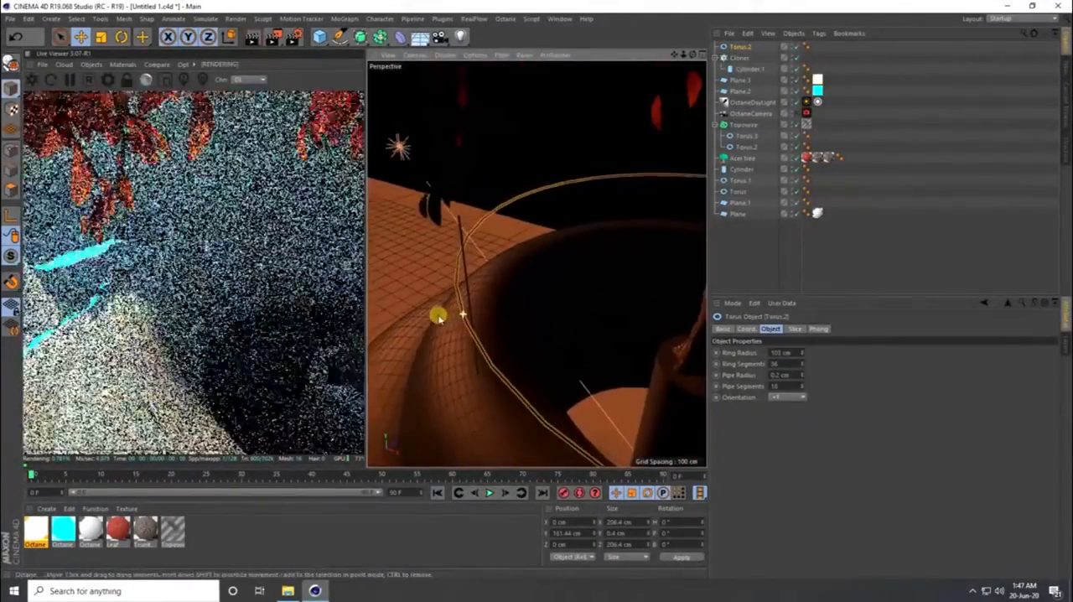
pyautogui.click(803, 355)
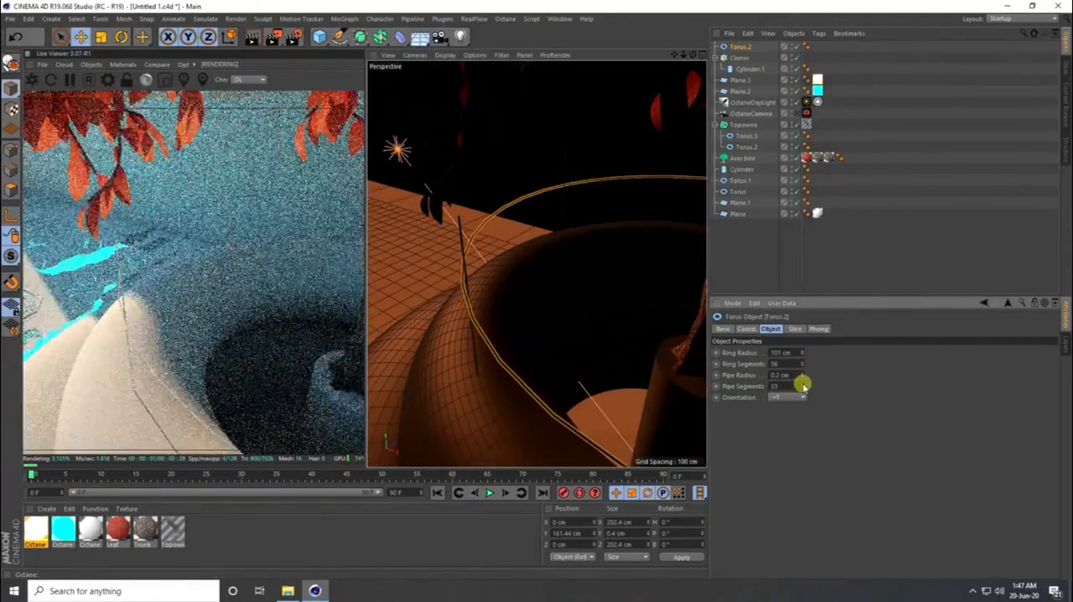
pyautogui.moveTo(802, 387); pyautogui.dragTo(801, 356)
pyautogui.click(801, 356)
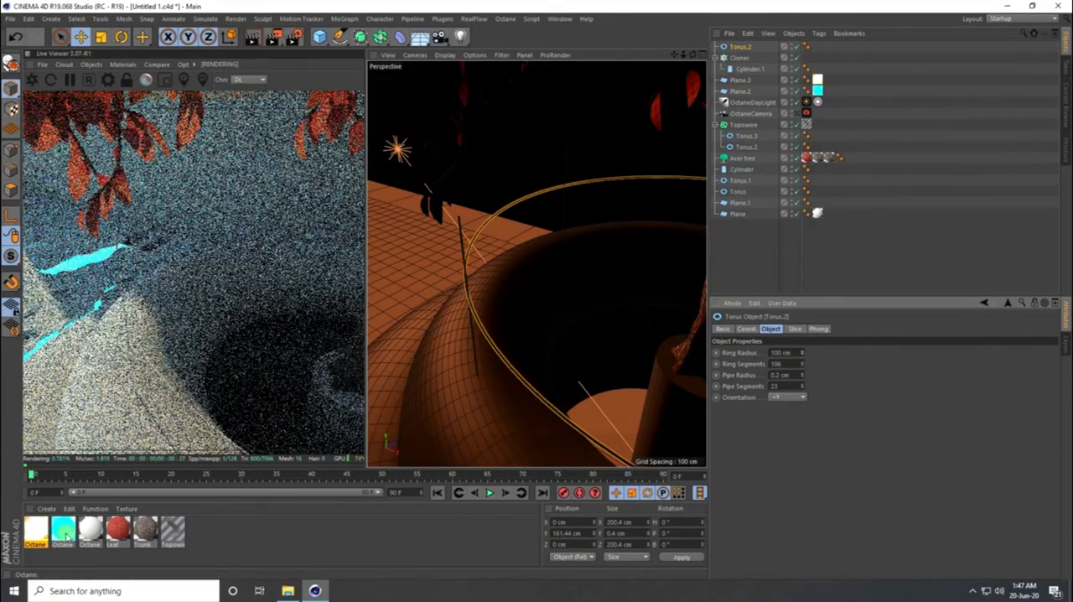
# - Create a new Octane diffuse material and give its emission channel a Texture Emission shader
pyautogui.click(46, 509)
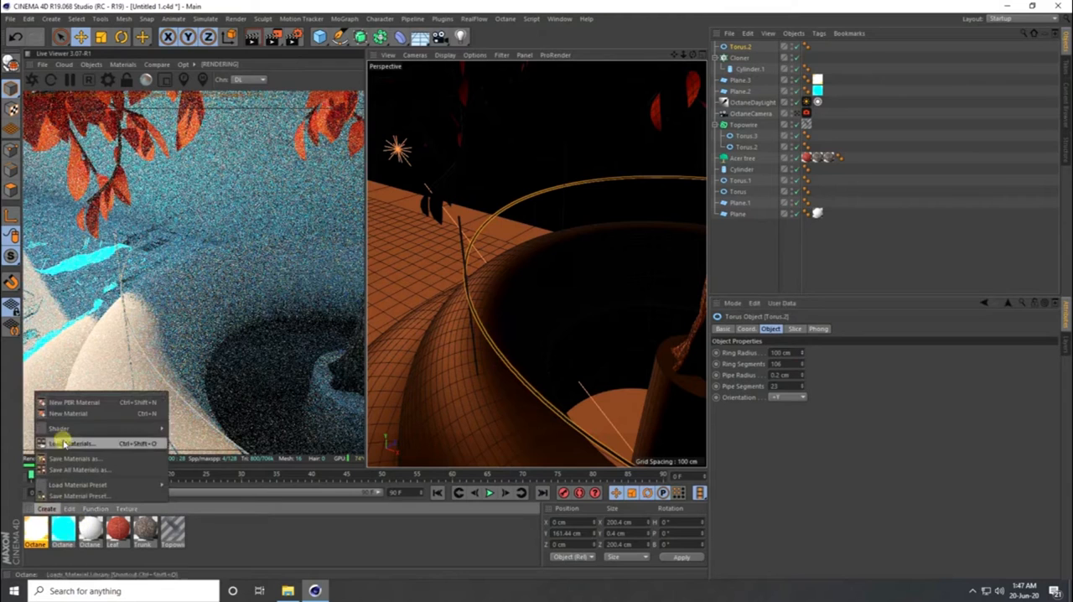
pyautogui.moveTo(112, 428)
pyautogui.moveTo(192, 405)
pyautogui.click(285, 406)
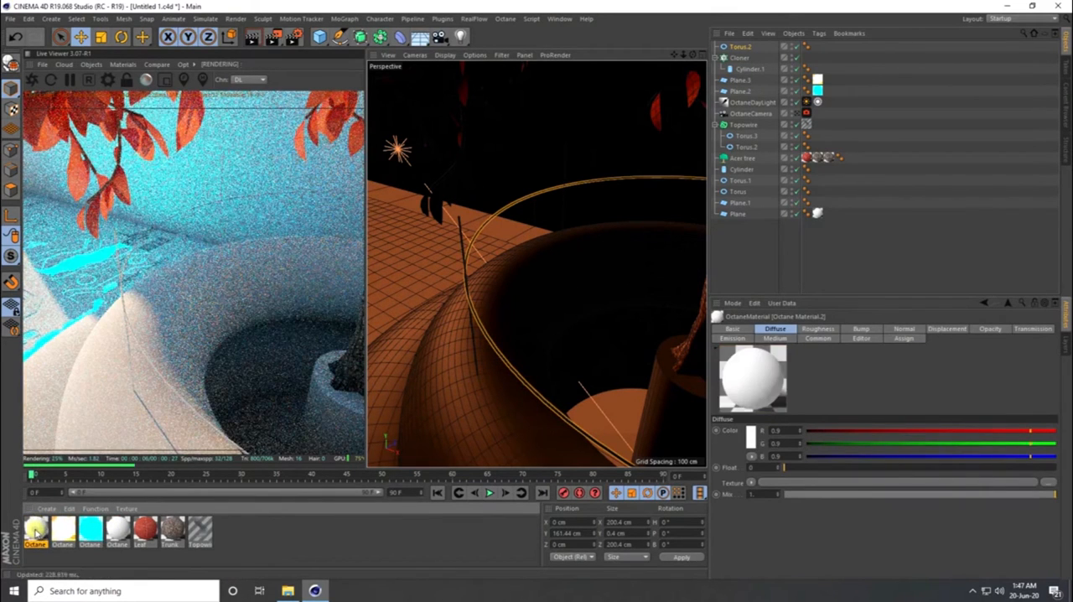
pyautogui.doubleClick(37, 527)
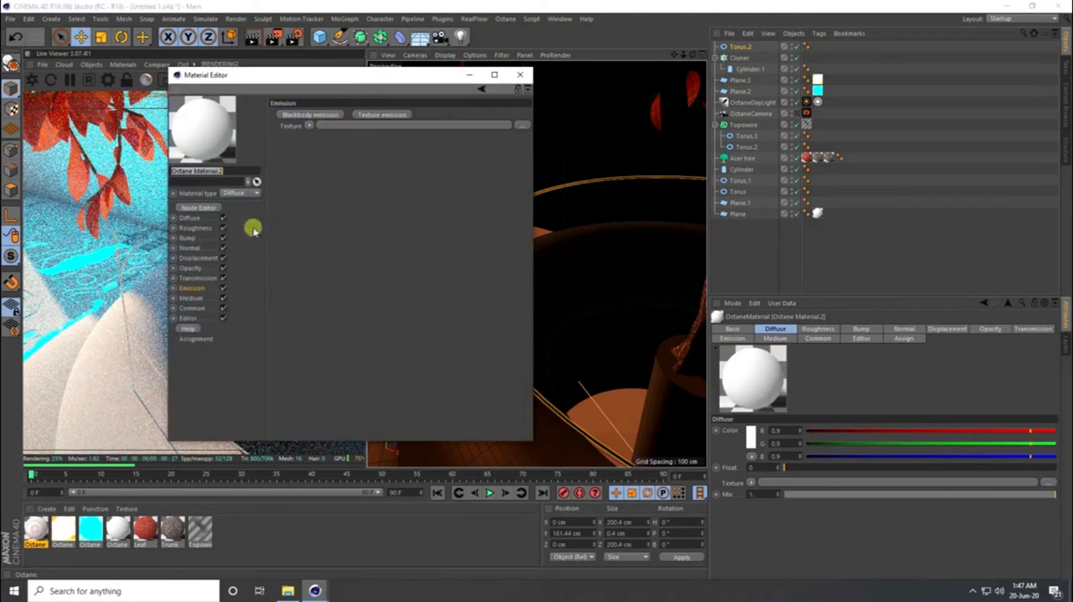
pyautogui.click(385, 115)
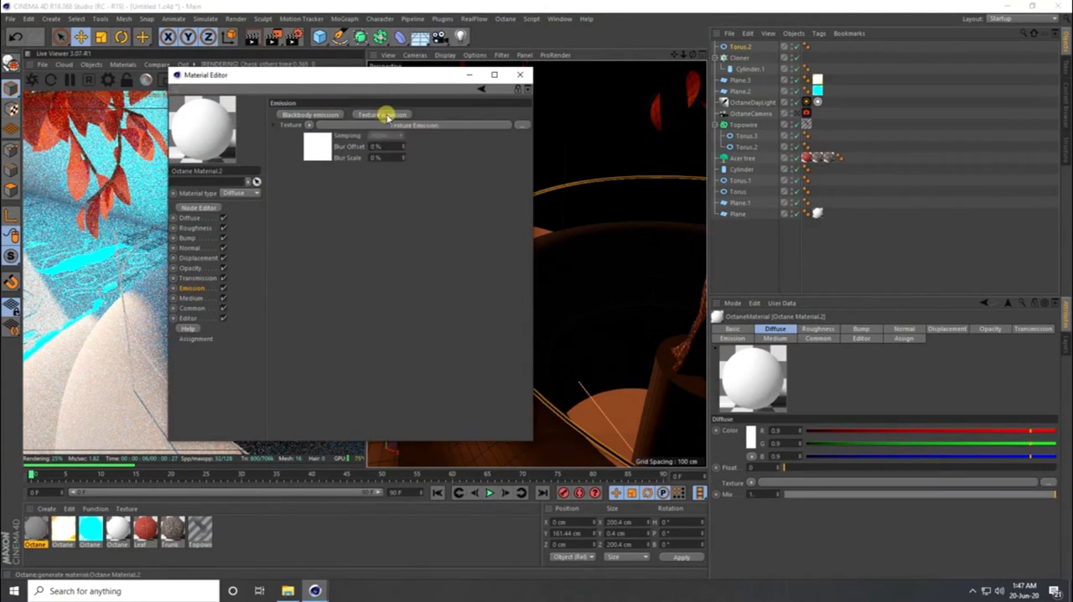
pyautogui.click(317, 149)
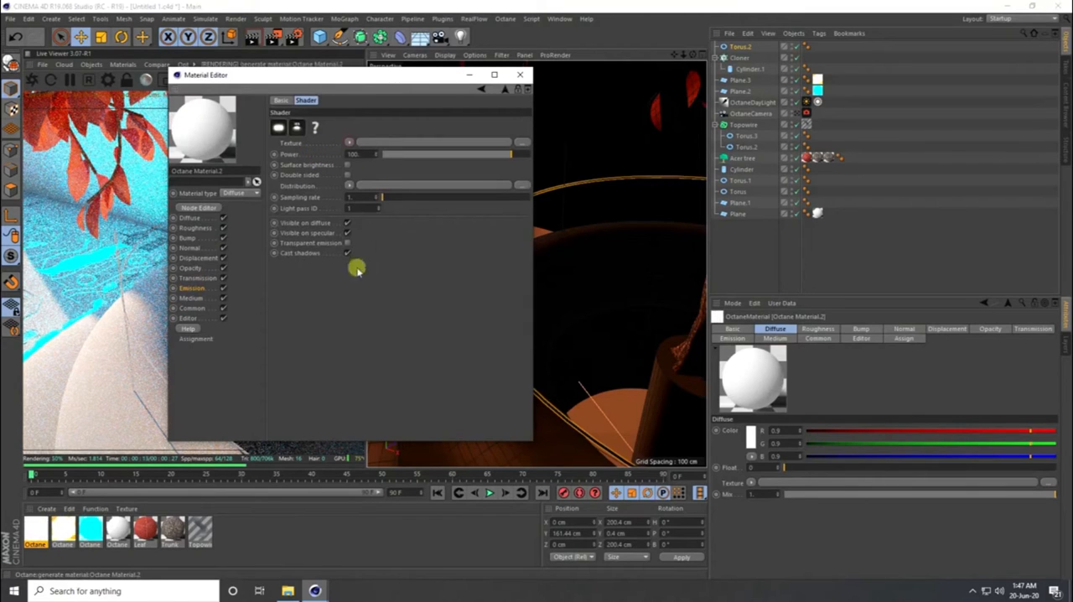
# - Assign an RgbSpectrum texture to the emission and colour it bright blue, with R 0, G about 0.43 and B 1
pyautogui.click(349, 142)
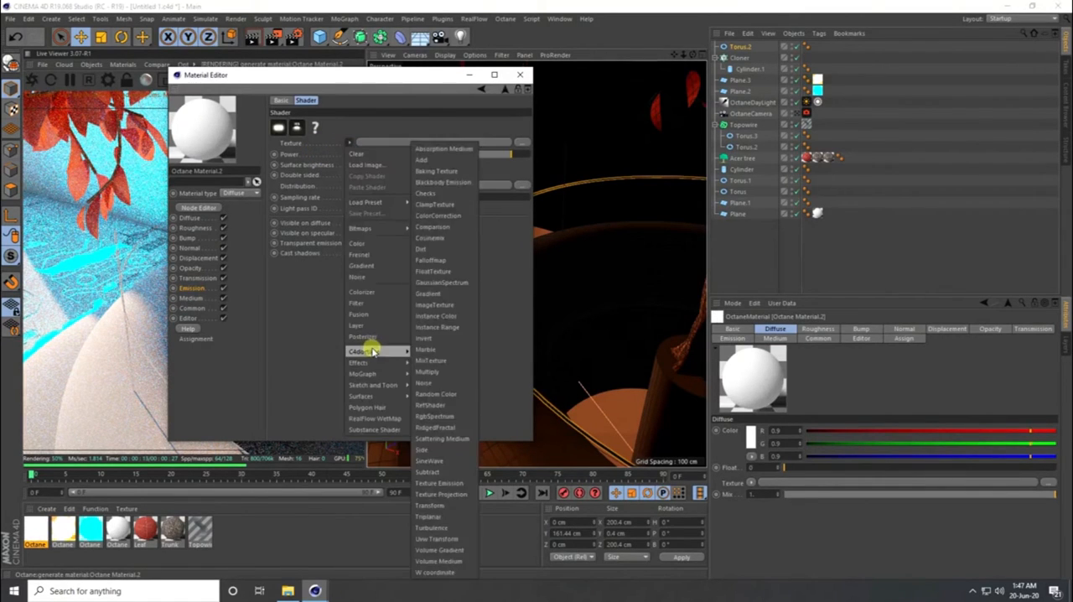
pyautogui.moveTo(389, 351)
pyautogui.click(446, 417)
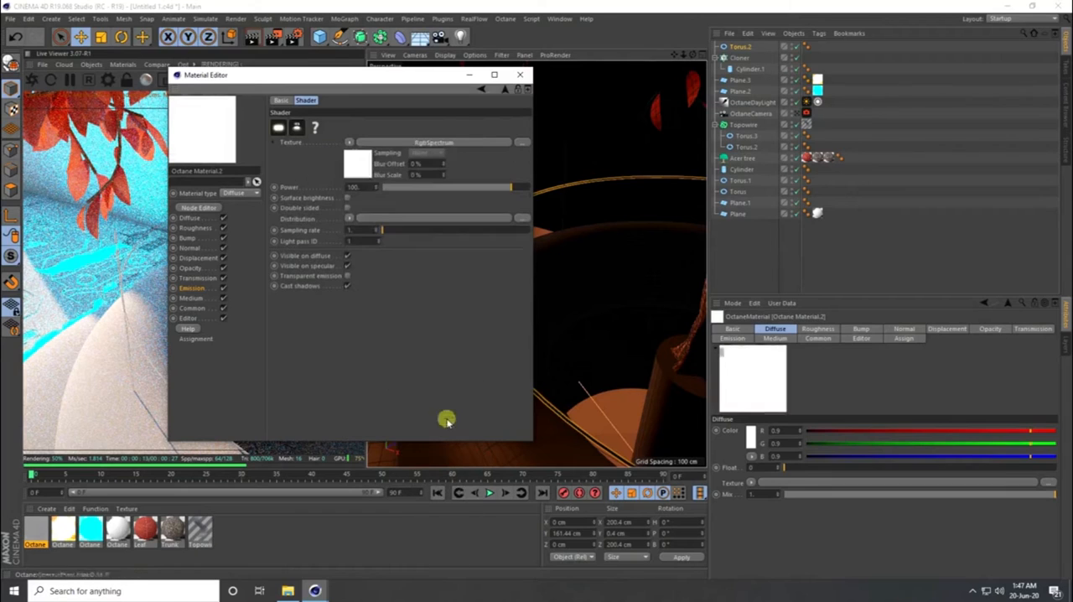
pyautogui.click(354, 170)
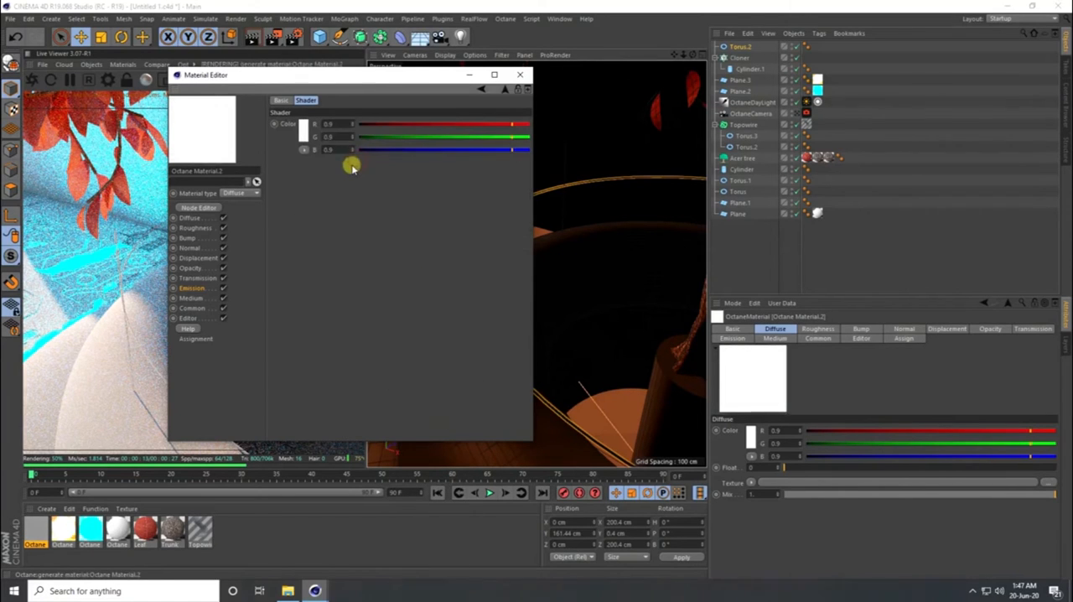
pyautogui.click(309, 141)
pyautogui.click(315, 136)
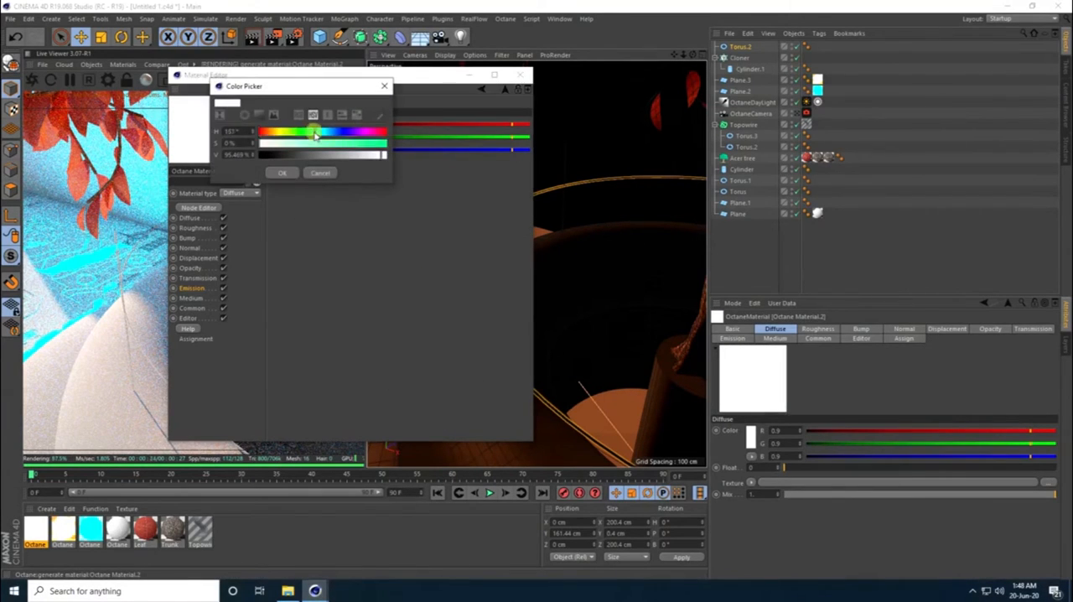
pyautogui.moveTo(324, 137); pyautogui.dragTo(331, 138)
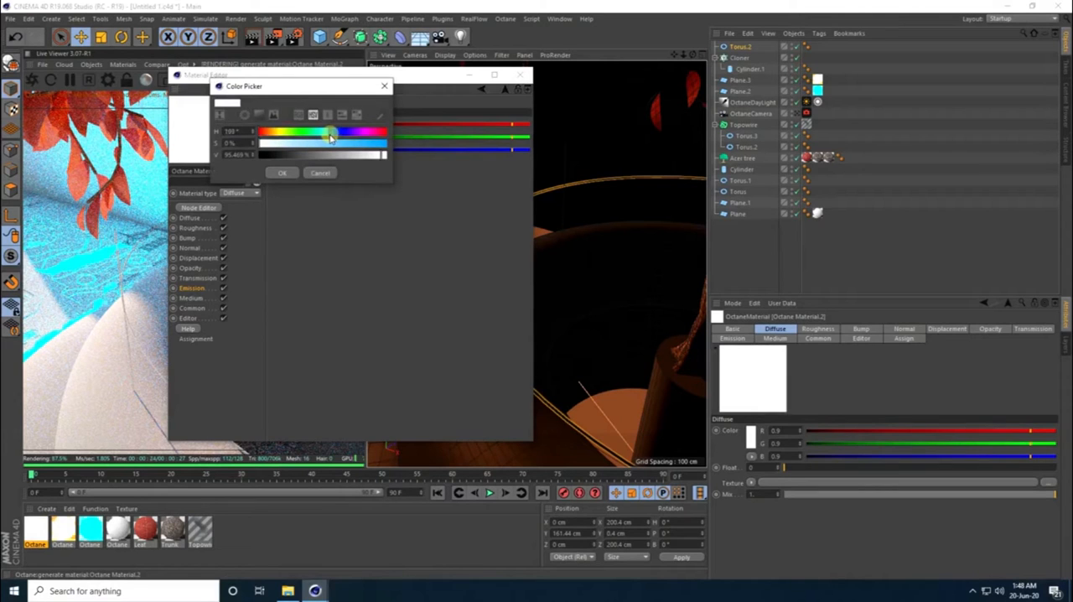
pyautogui.click(376, 144)
pyautogui.click(279, 175)
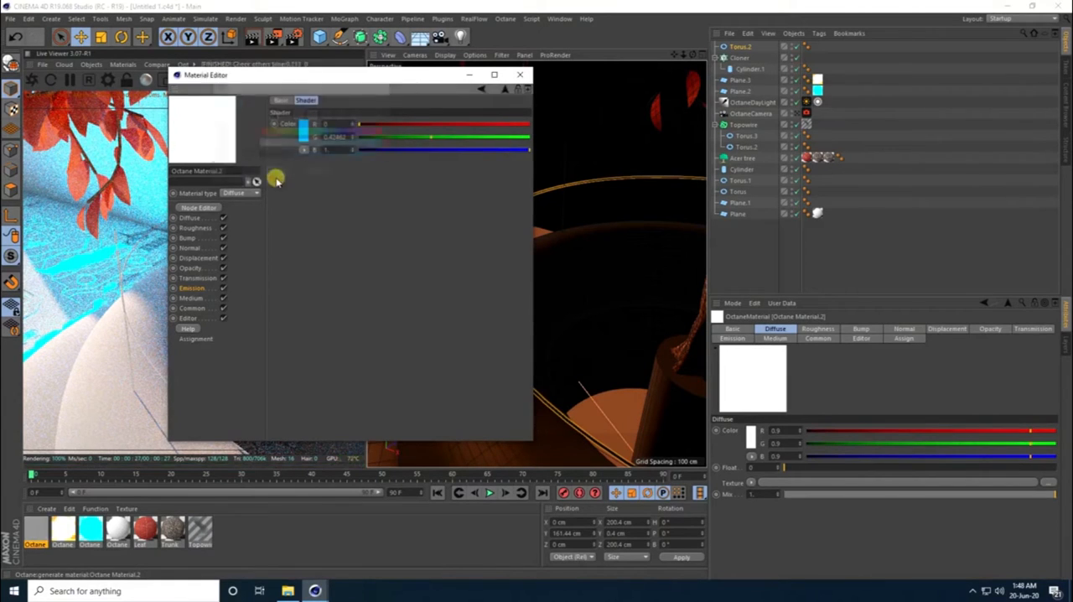
# - Turn on Surface brightness for the blue emission and set its power to 20
pyautogui.click(481, 88)
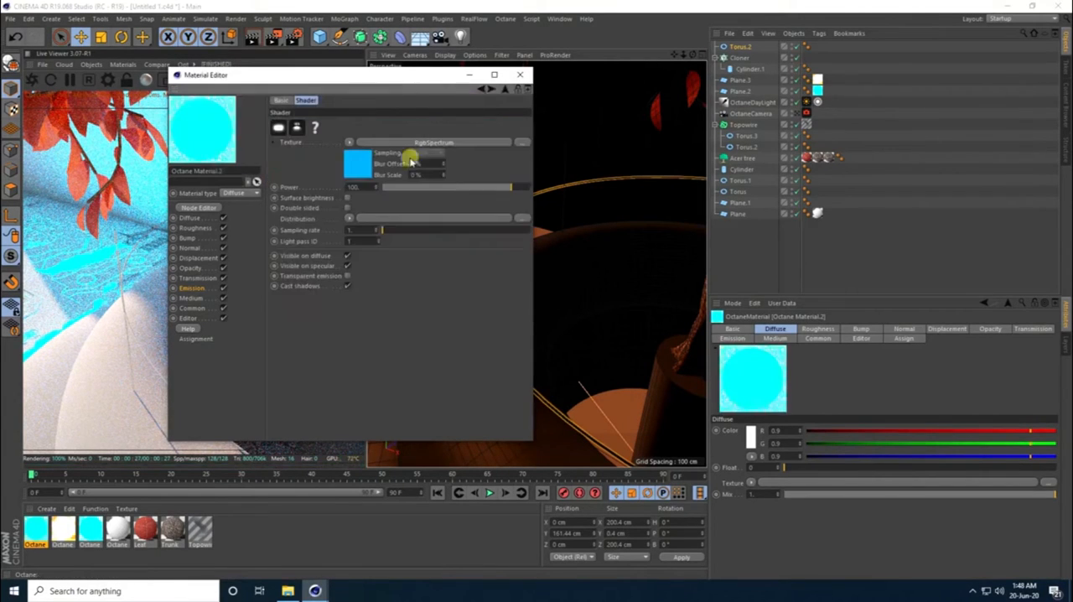
pyautogui.click(347, 198)
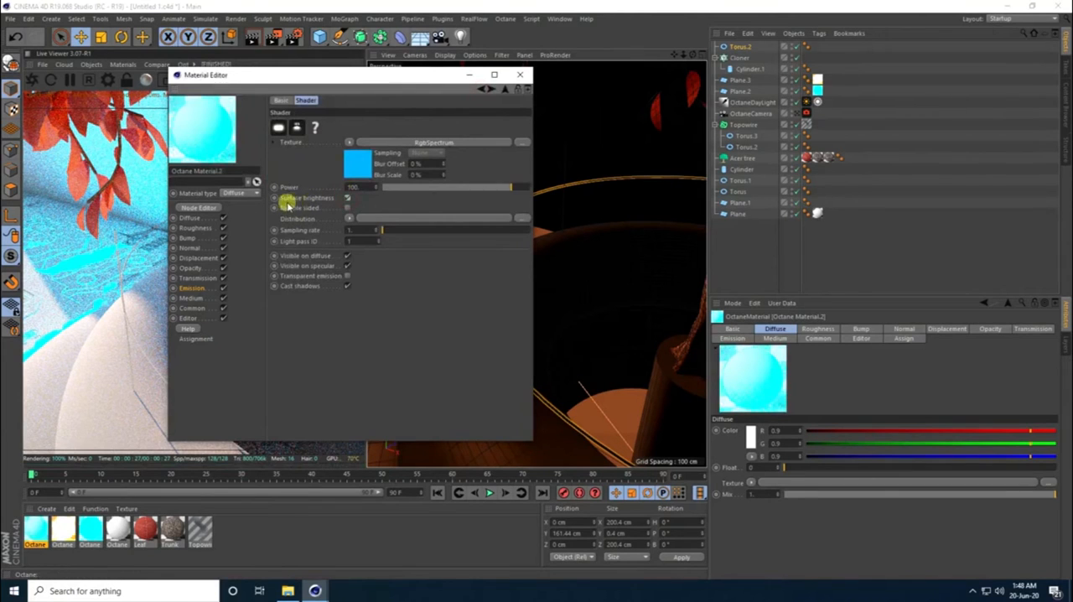
pyautogui.click(519, 74)
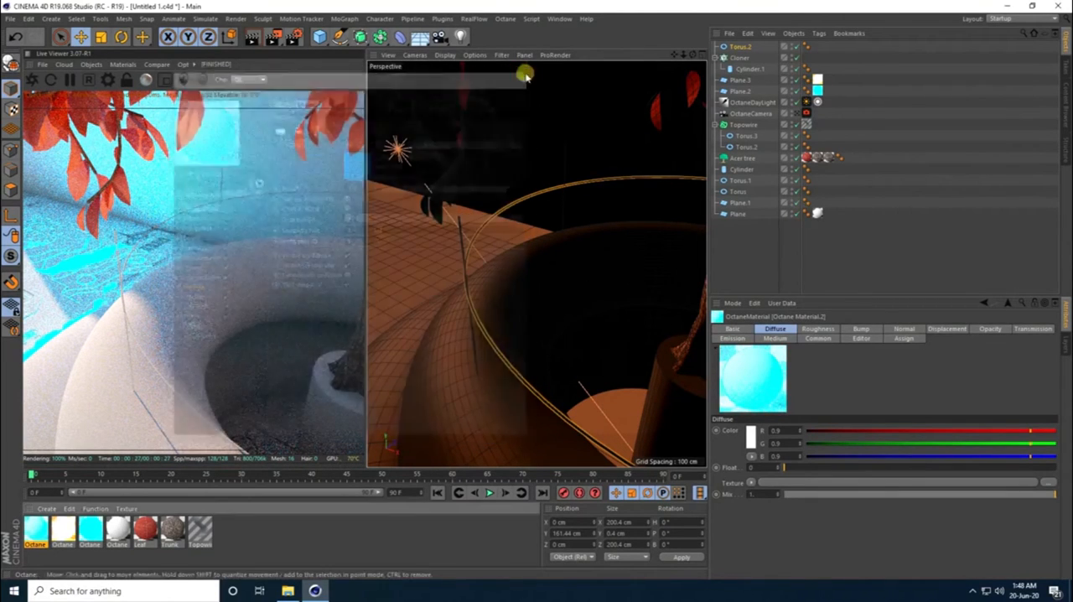
pyautogui.doubleClick(42, 534)
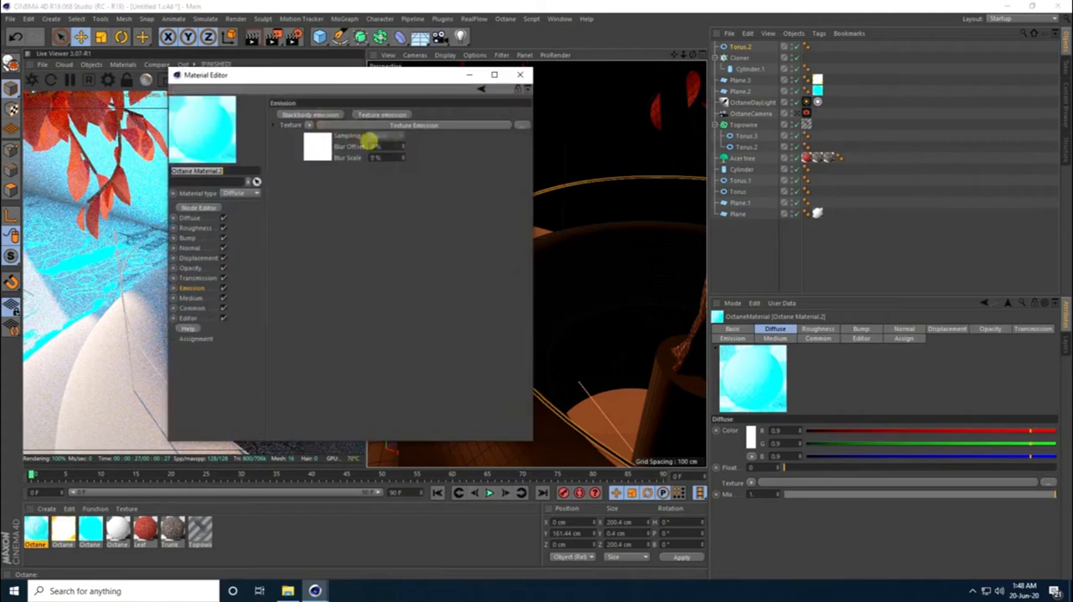
pyautogui.click(327, 148)
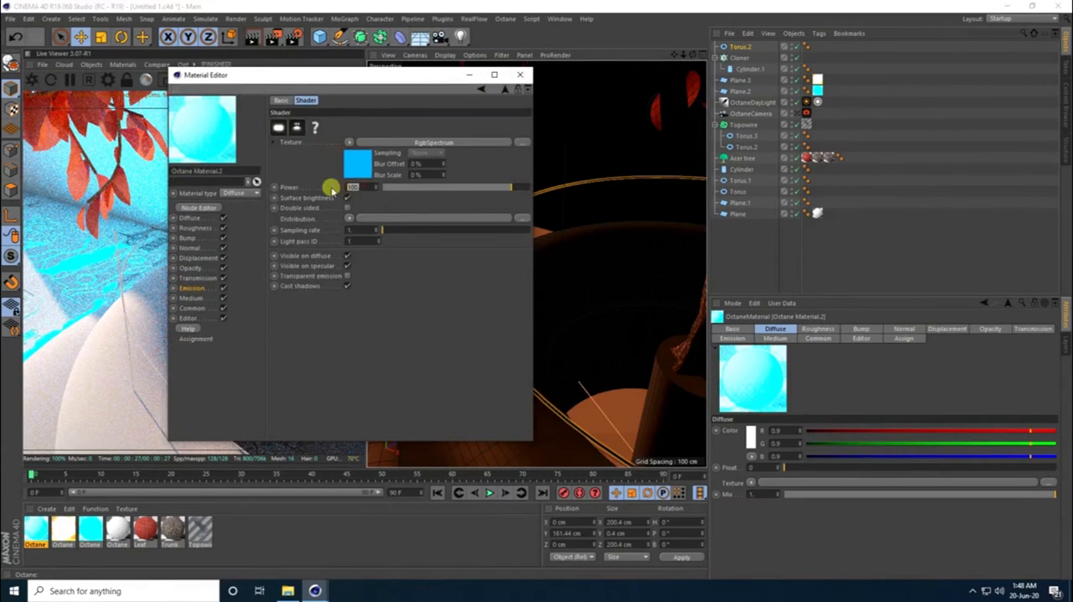
pyautogui.press('Return')
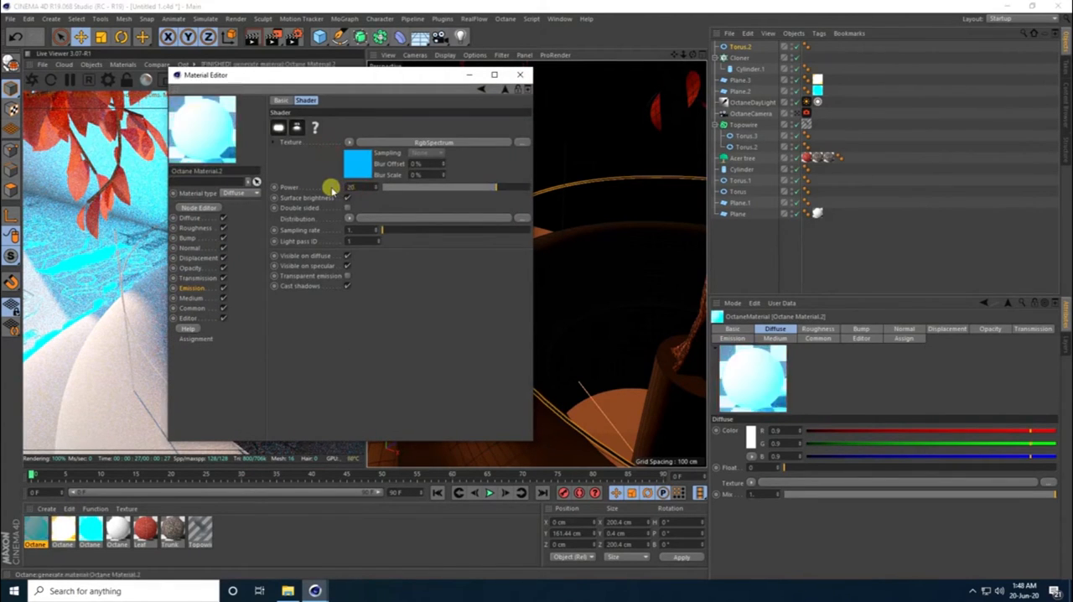
pyautogui.click(524, 74)
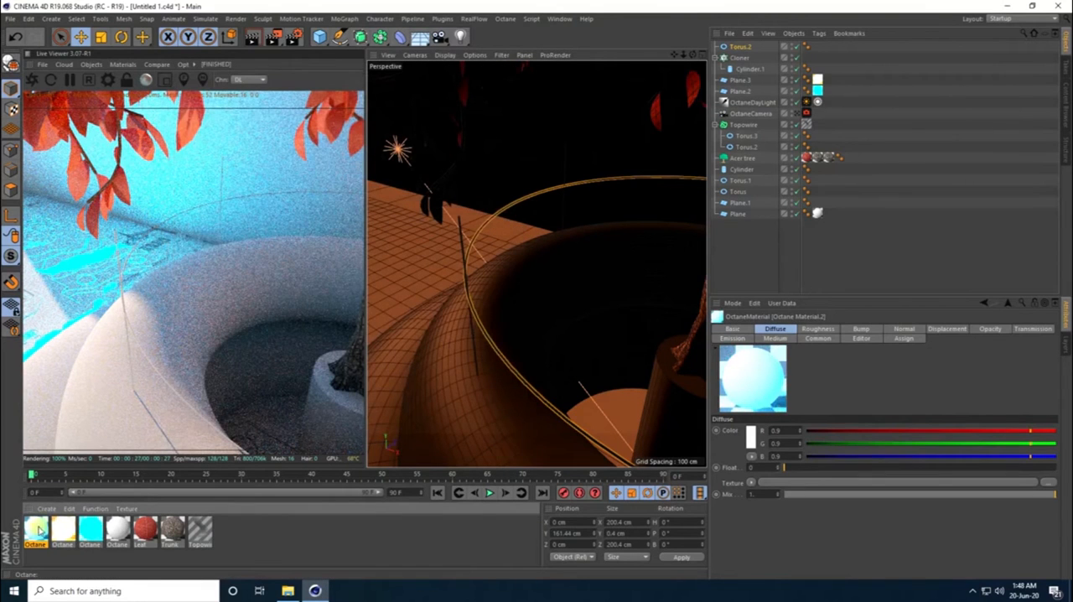
# - Apply the blue emissive material to the cloned thin cylinder and the thin ring torus, and return to the Octane camera's view
pyautogui.moveTo(38, 530); pyautogui.dragTo(746, 68)
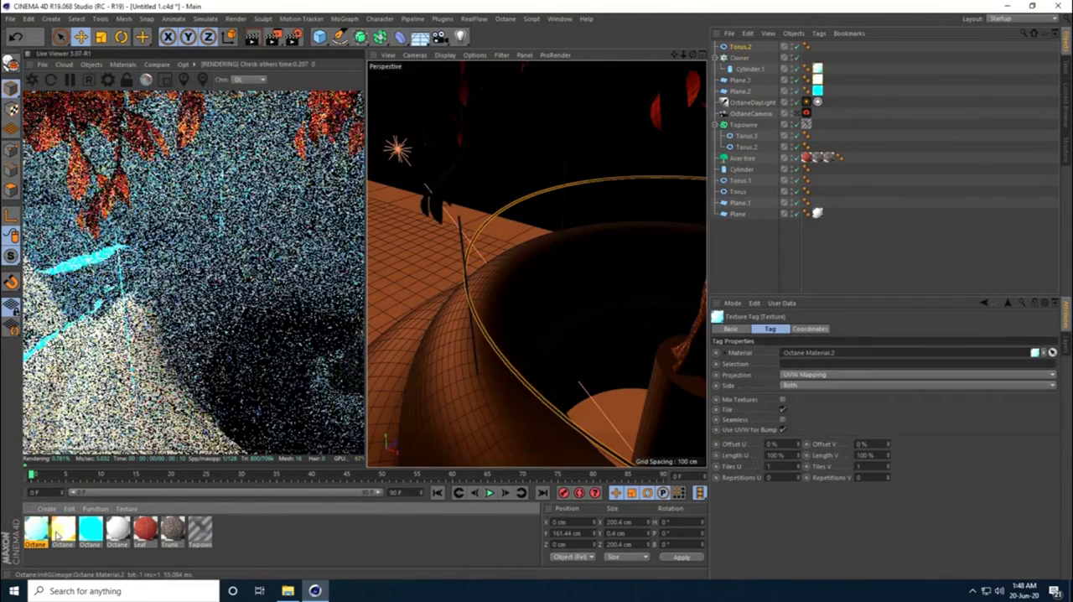
pyautogui.moveTo(38, 531); pyautogui.dragTo(733, 46)
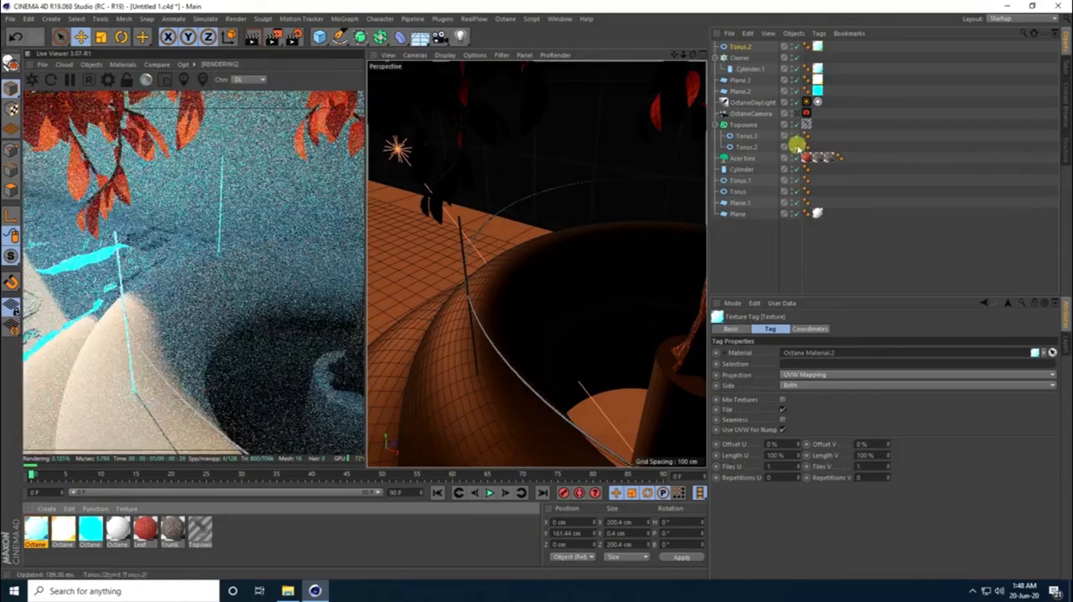
pyautogui.click(798, 113)
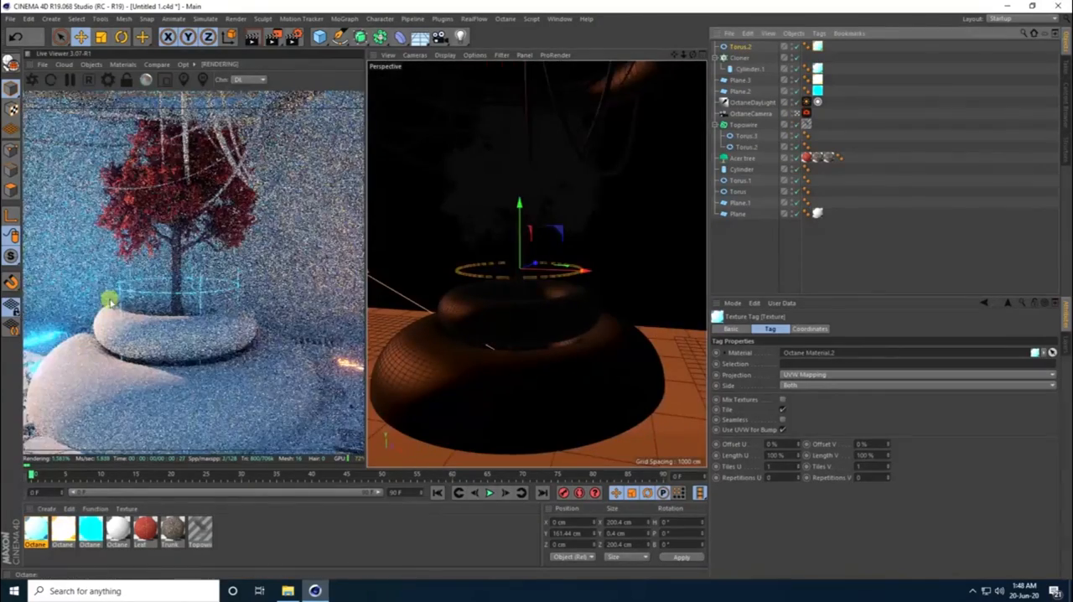
# - Duplicate the thin glowing ring, lower the copy along the posts, and raise both rings slightly together
pyautogui.click(738, 48)
pyautogui.hotkey('ctrl', 'c')
pyautogui.hotkey('ctrl', 'v')
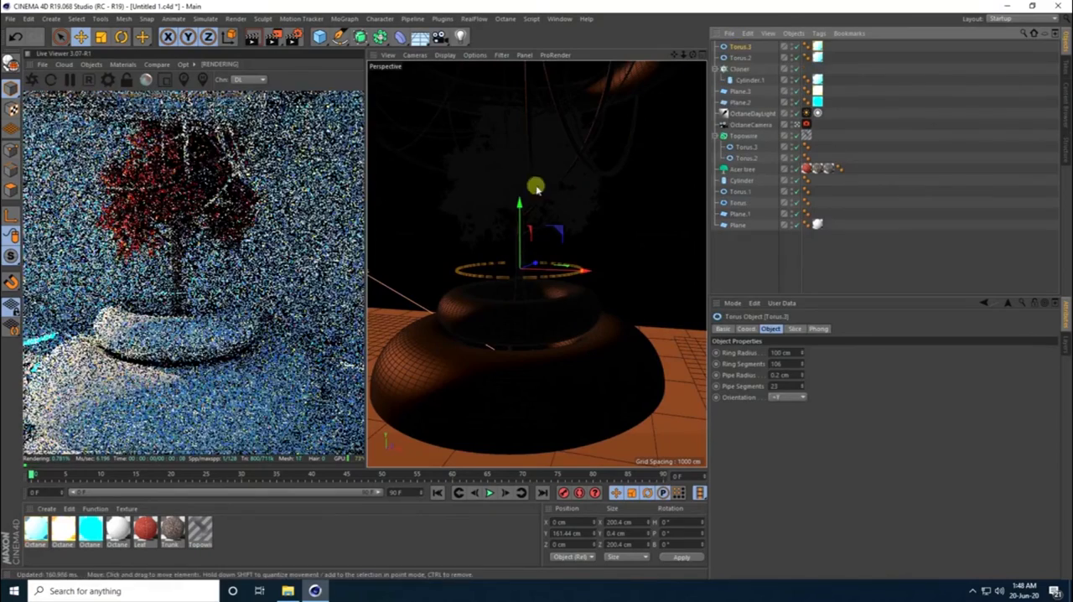
pyautogui.moveTo(519, 206); pyautogui.dragTo(520, 220)
pyautogui.keyDown('shift'); pyautogui.click(740, 57); pyautogui.keyUp('shift')
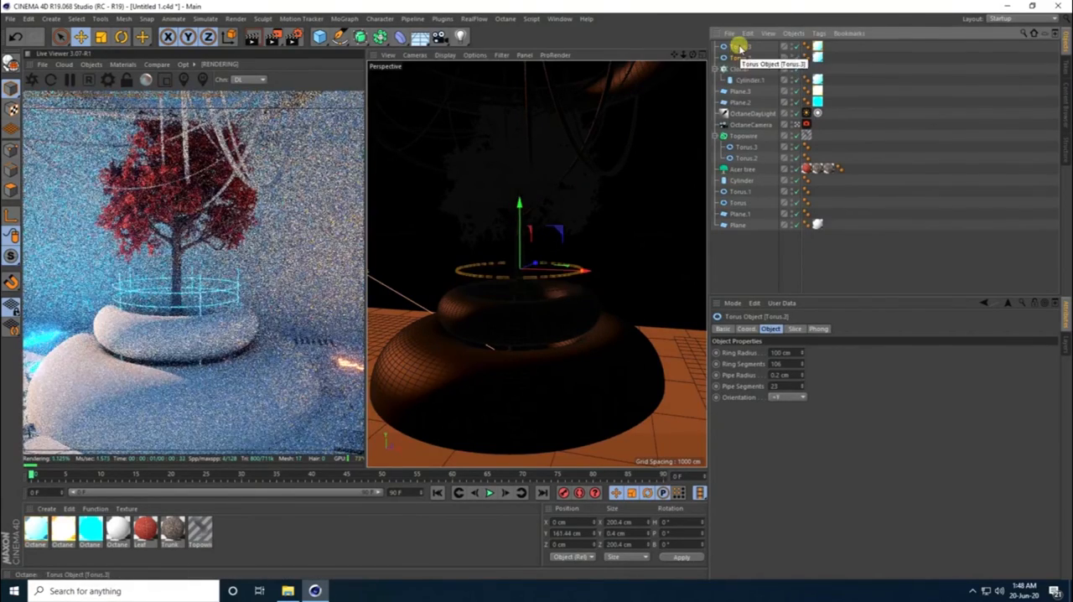
pyautogui.moveTo(521, 210); pyautogui.dragTo(521, 201)
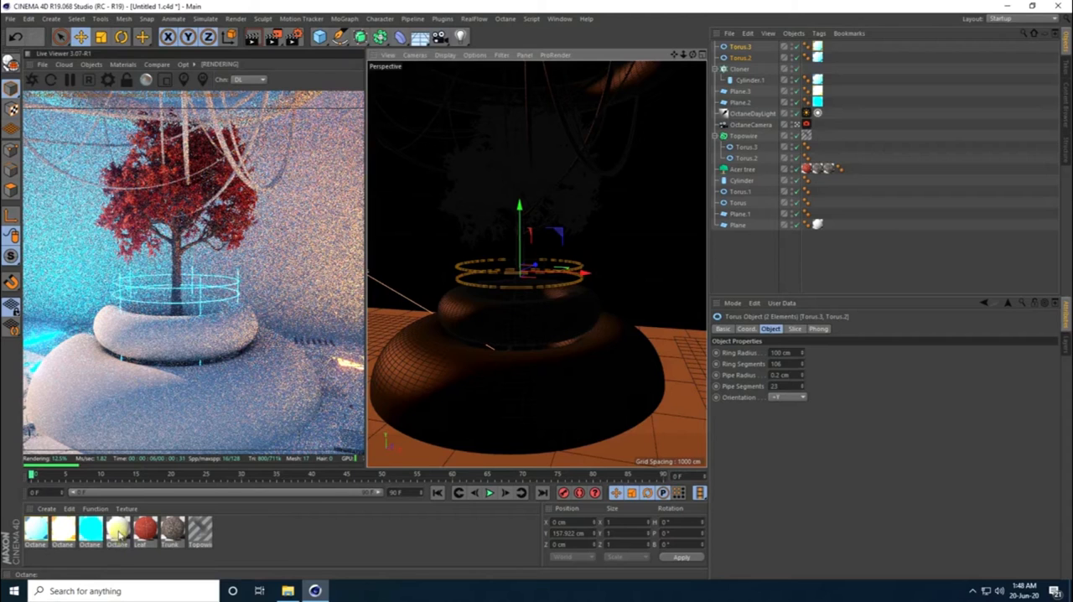
# - Apply the white Octane Material to the planter's large lower torus and set its texture Length U and V to 50%
pyautogui.moveTo(121, 532); pyautogui.dragTo(738, 202)
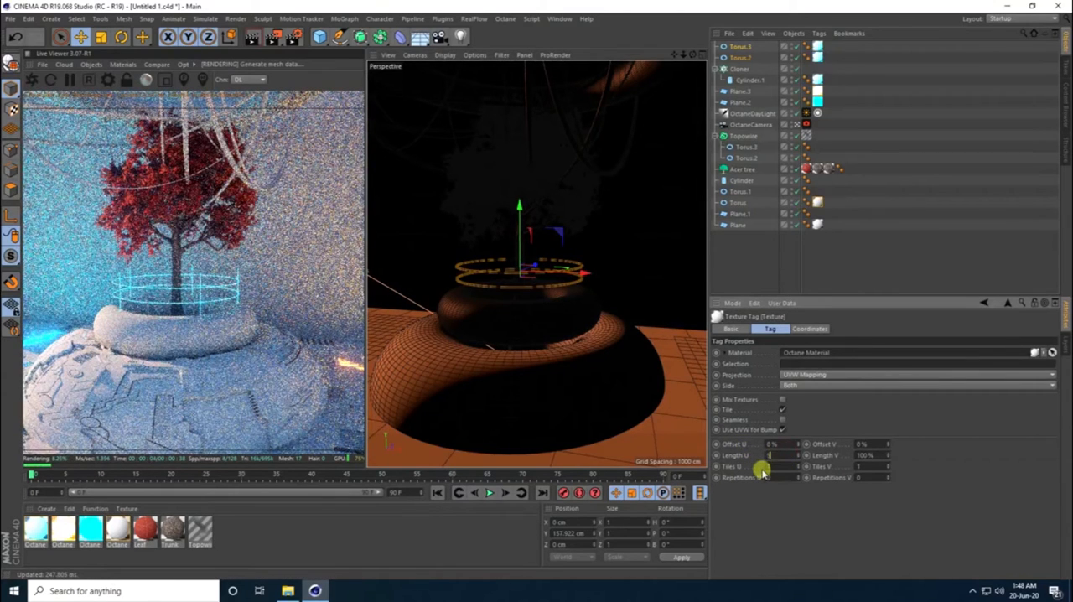
pyautogui.write('50')
pyautogui.press('Tab')
pyautogui.write('50')
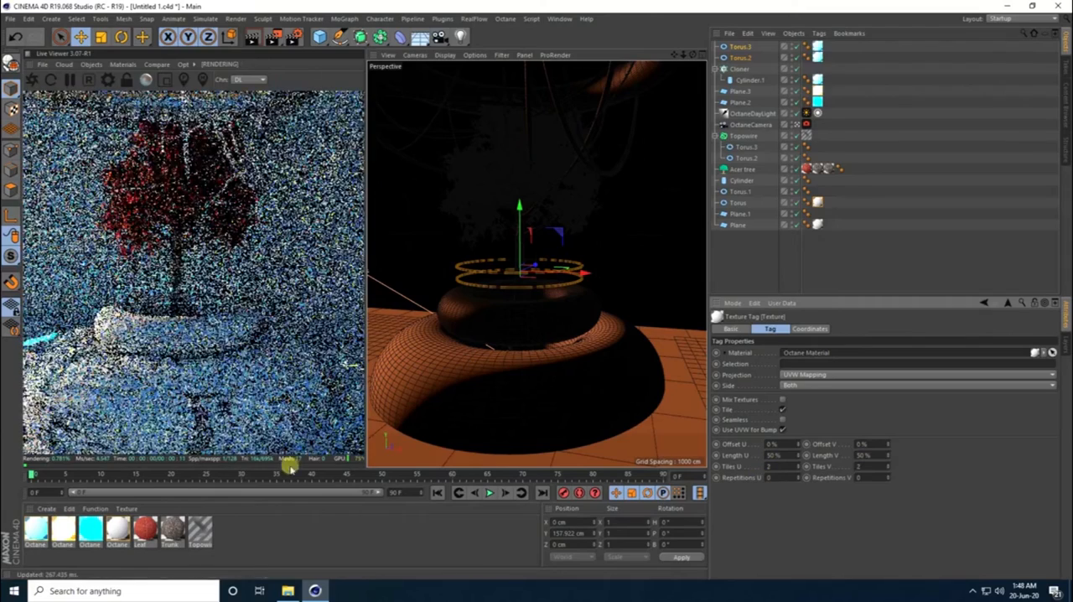
# - Apply the white Octane Material to the planter's upper torus with Spherical projection and texture Length U and V of 50%
pyautogui.moveTo(123, 530); pyautogui.dragTo(745, 214)
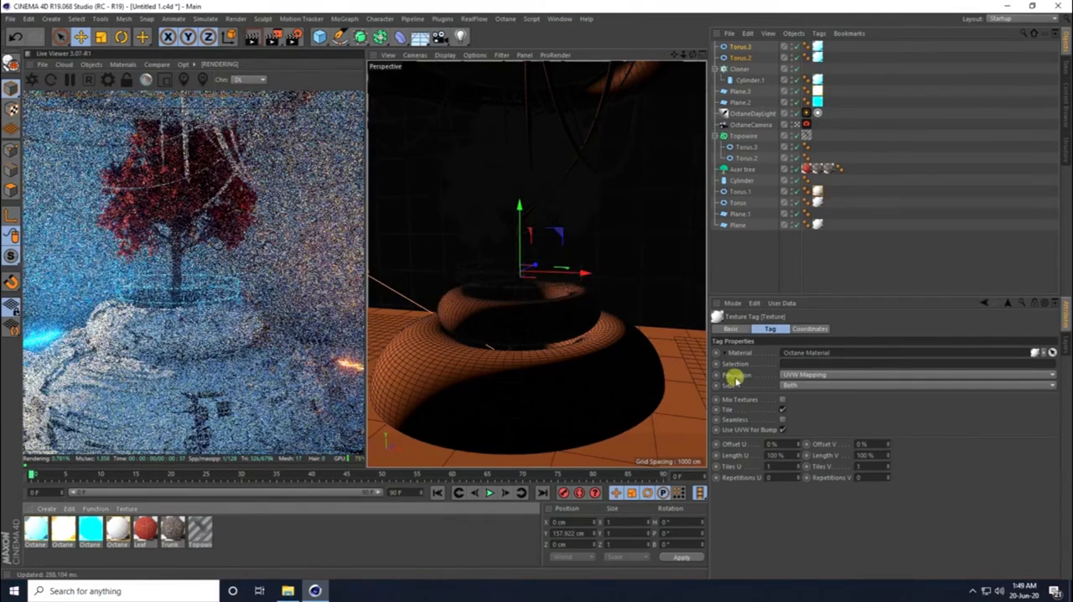
pyautogui.click(788, 375)
pyautogui.click(791, 388)
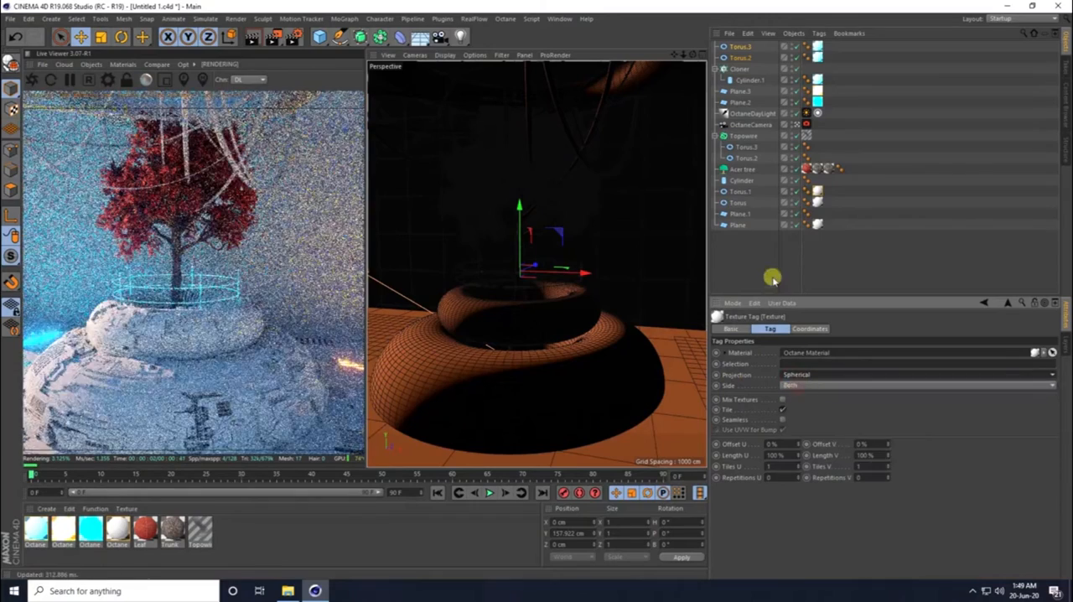
pyautogui.doubleClick(773, 456)
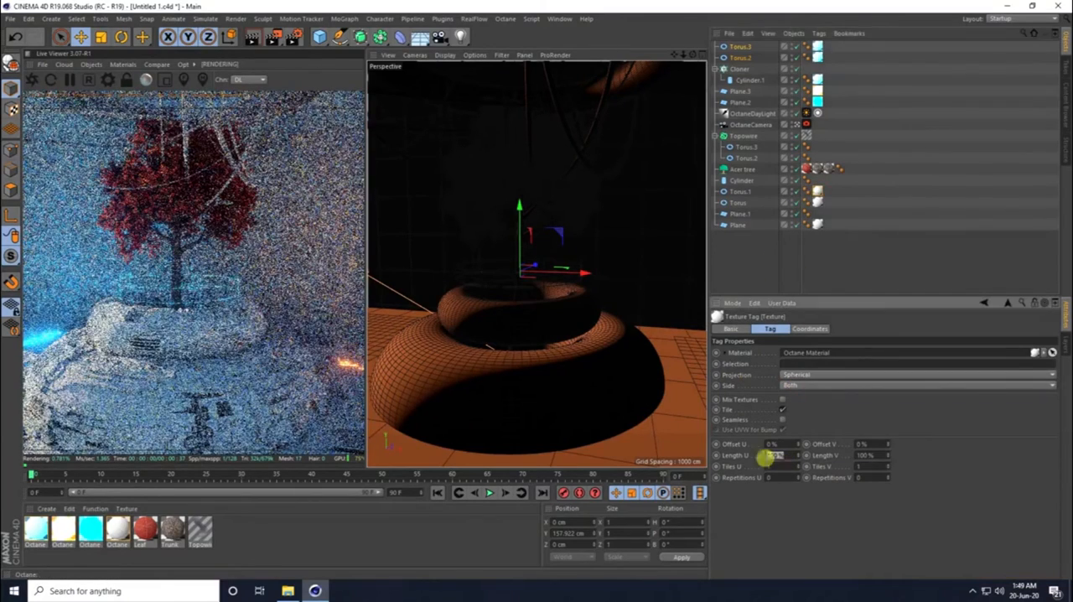
pyautogui.write('50')
pyautogui.press('Tab')
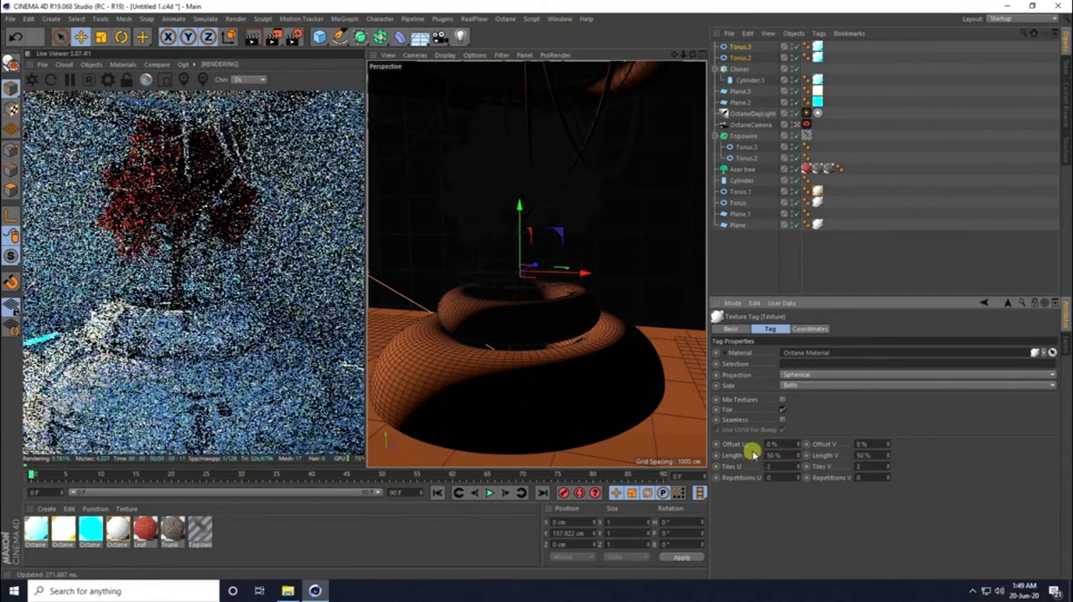
# - Switch the texture projection on the planter's large lower torus to Spherical
pyautogui.click(819, 192)
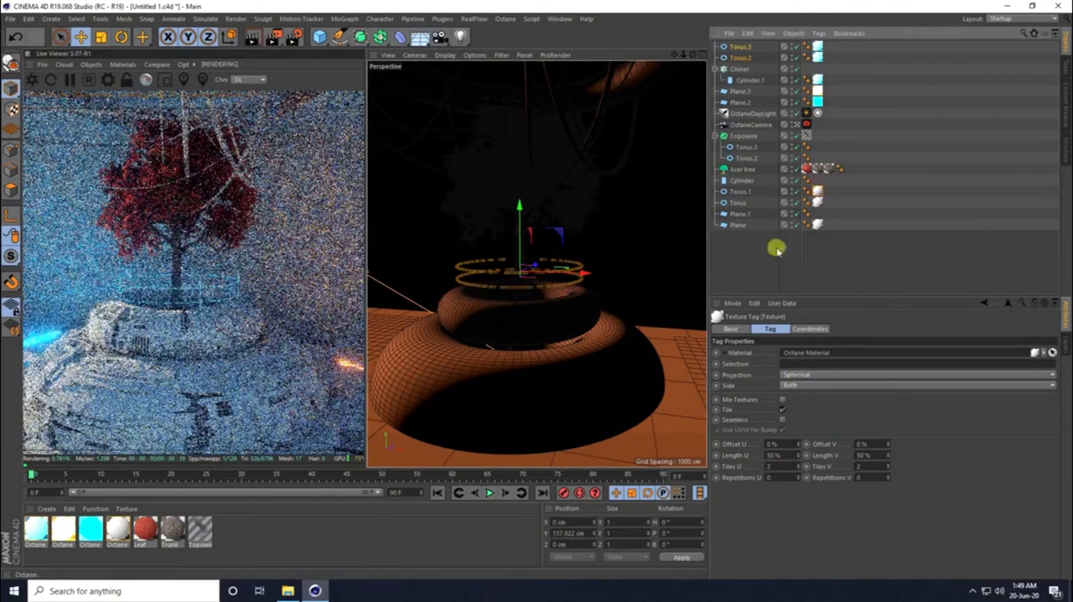
pyautogui.click(742, 195)
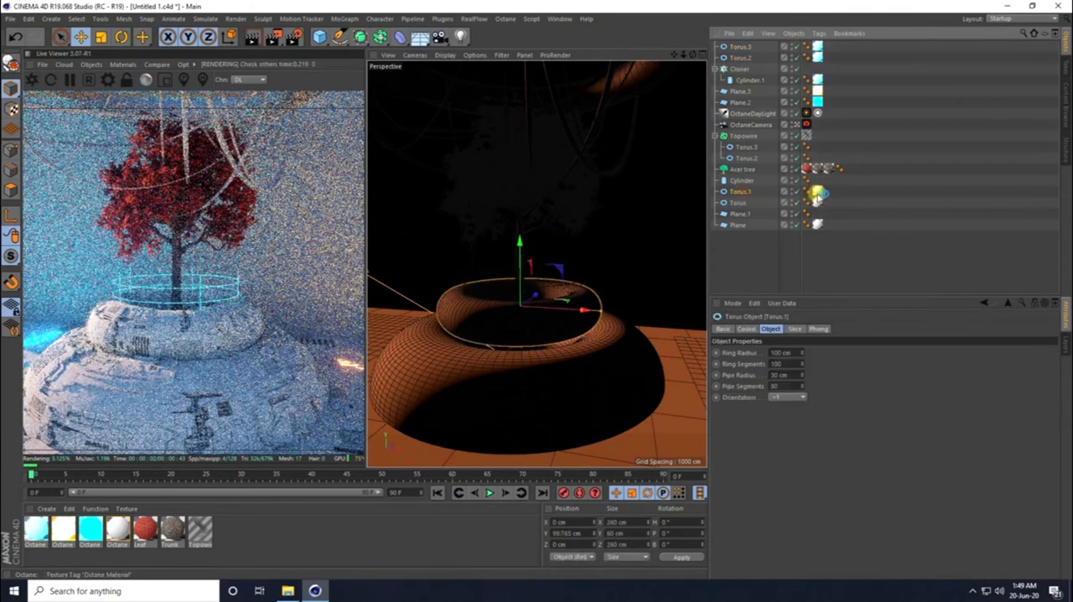
pyautogui.click(818, 193)
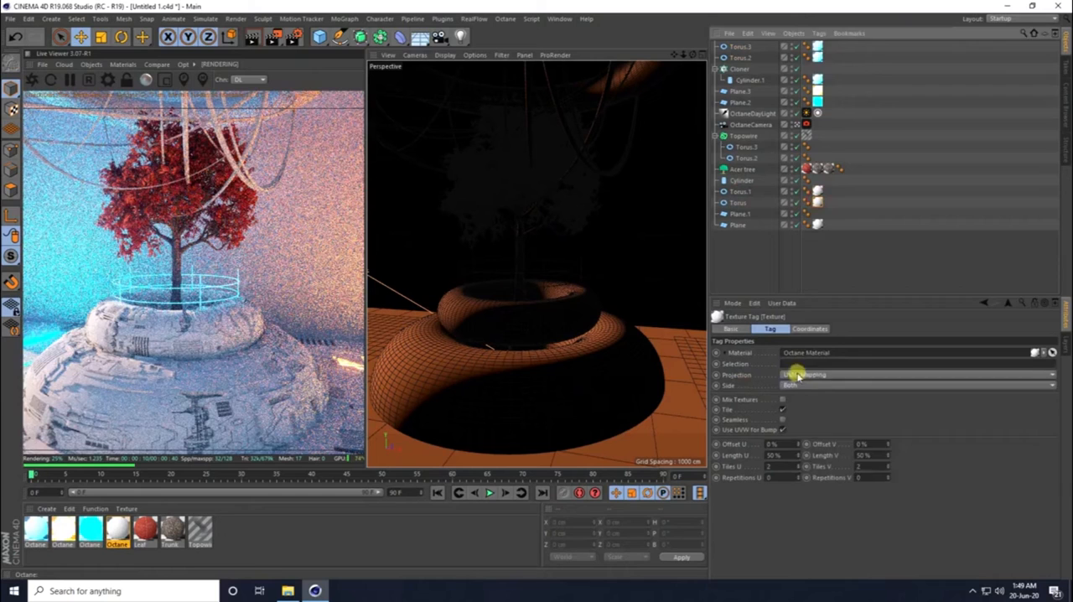
pyautogui.click(797, 375)
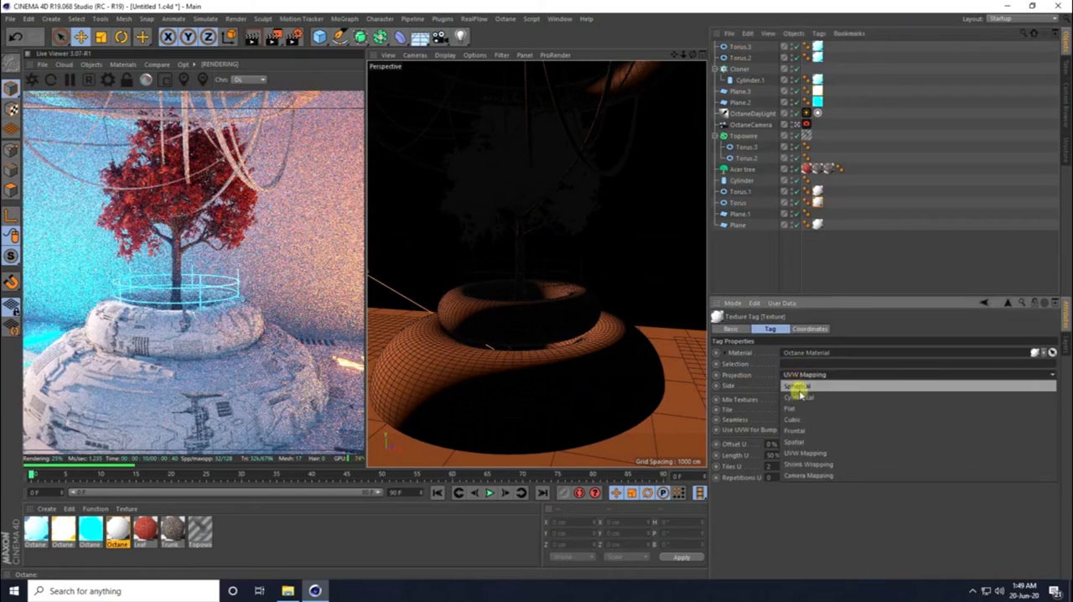
pyautogui.click(797, 387)
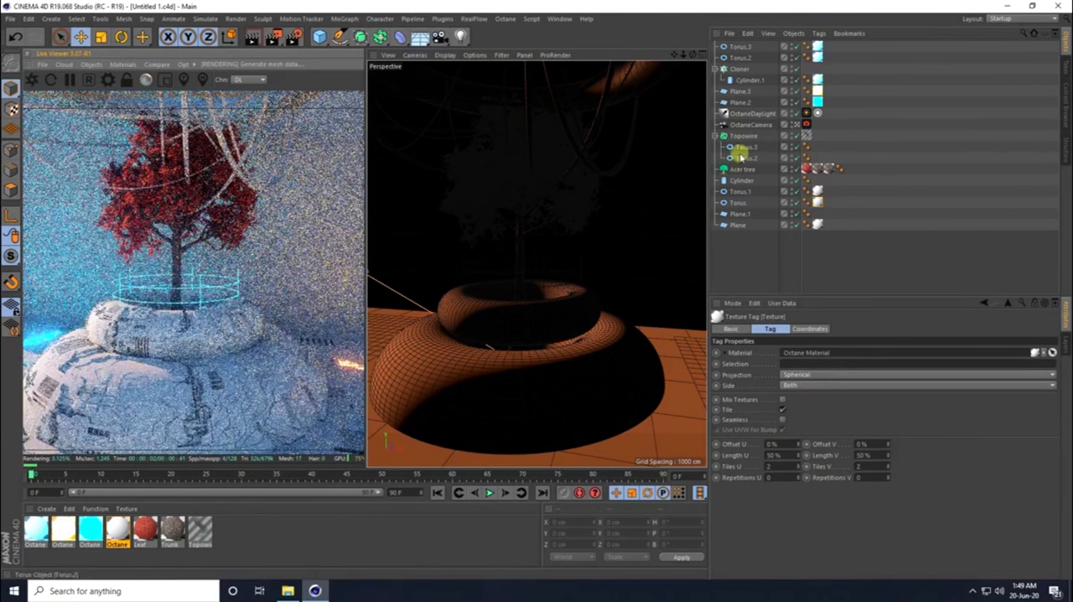
# - Pull the OctaneCamera back to frame the whole scene and set its heading, pitch and X position to 0
pyautogui.scroll(-3, 589, 253)
pyautogui.scroll(-3, 585, 259)
pyautogui.keyDown('alt'); pyautogui.moveTo(544, 307); pyautogui.dragTo(576, 308); pyautogui.keyUp('alt')
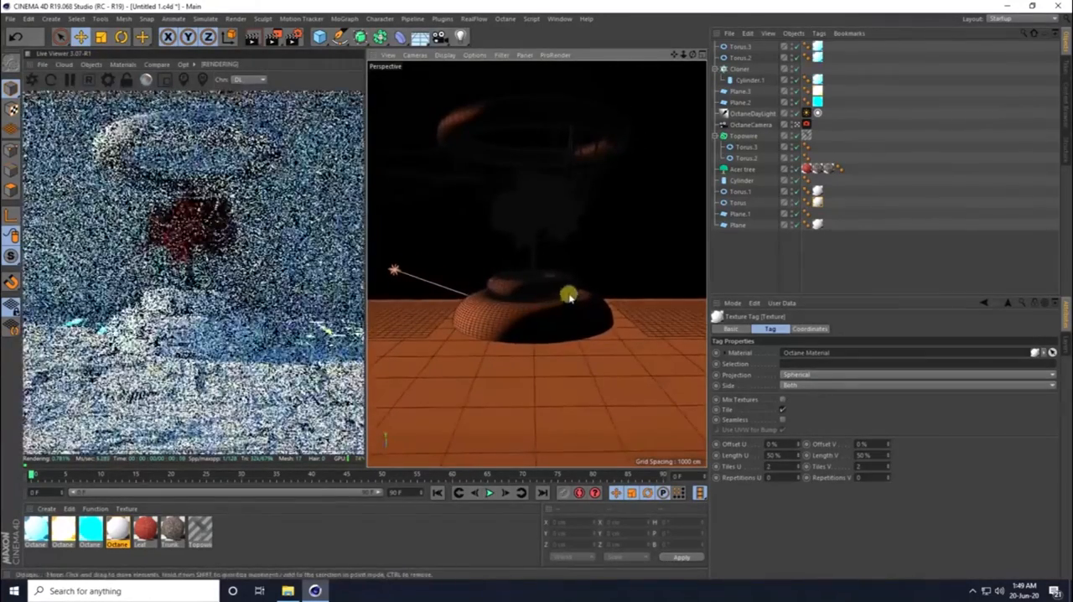
pyautogui.click(759, 124)
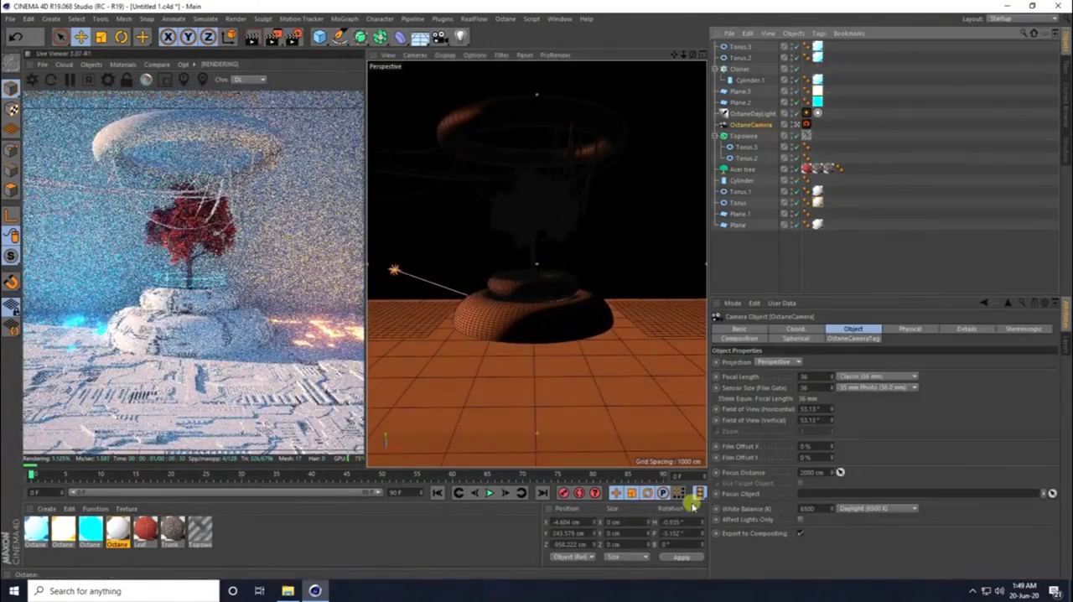
pyautogui.doubleClick(683, 520)
pyautogui.write('0')
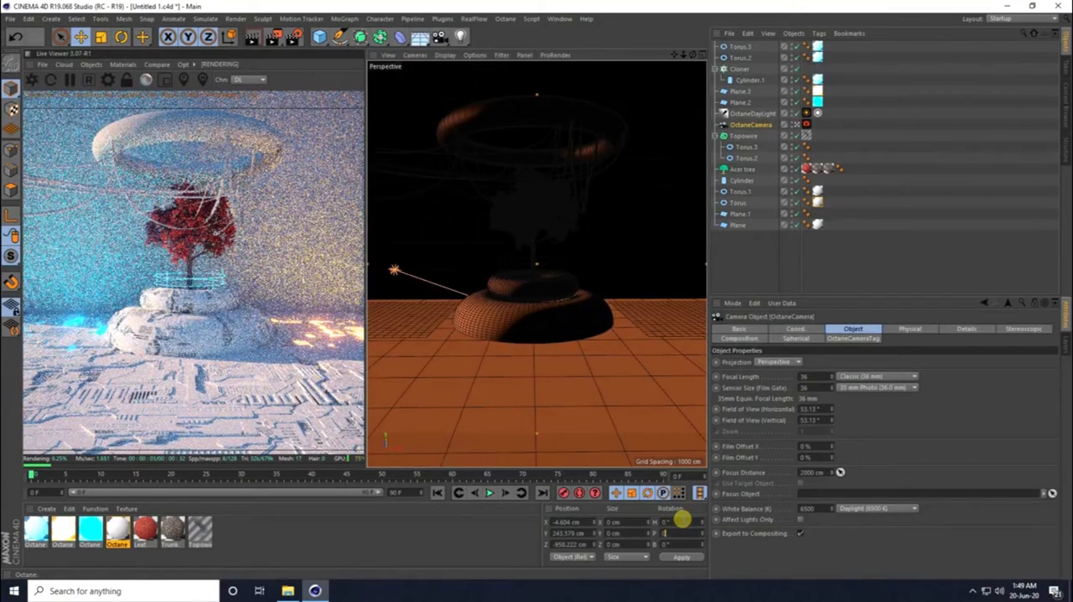
pyautogui.press('Return')
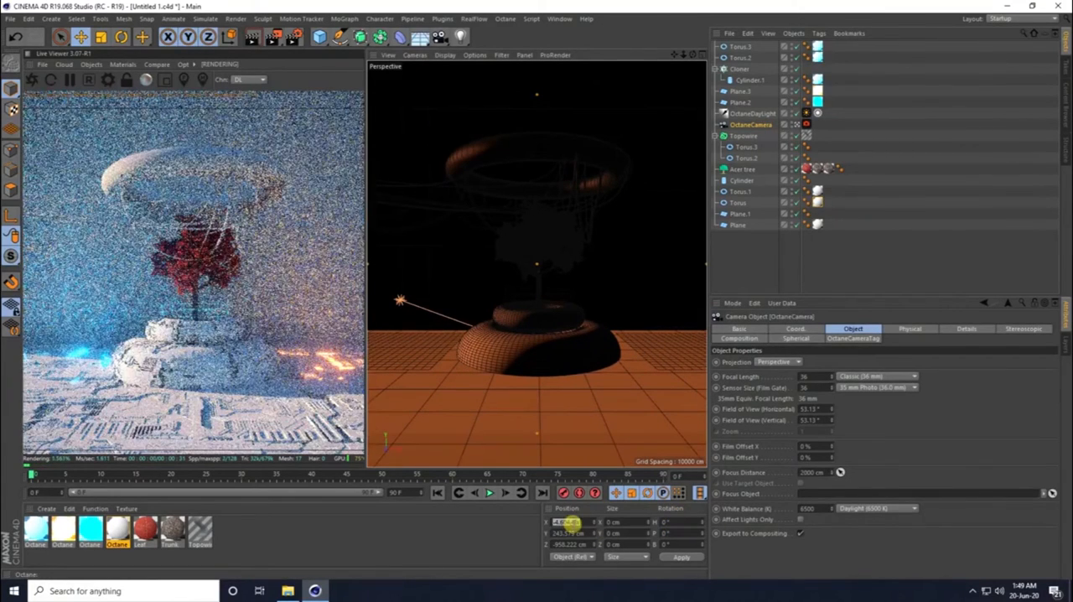
pyautogui.write('0')
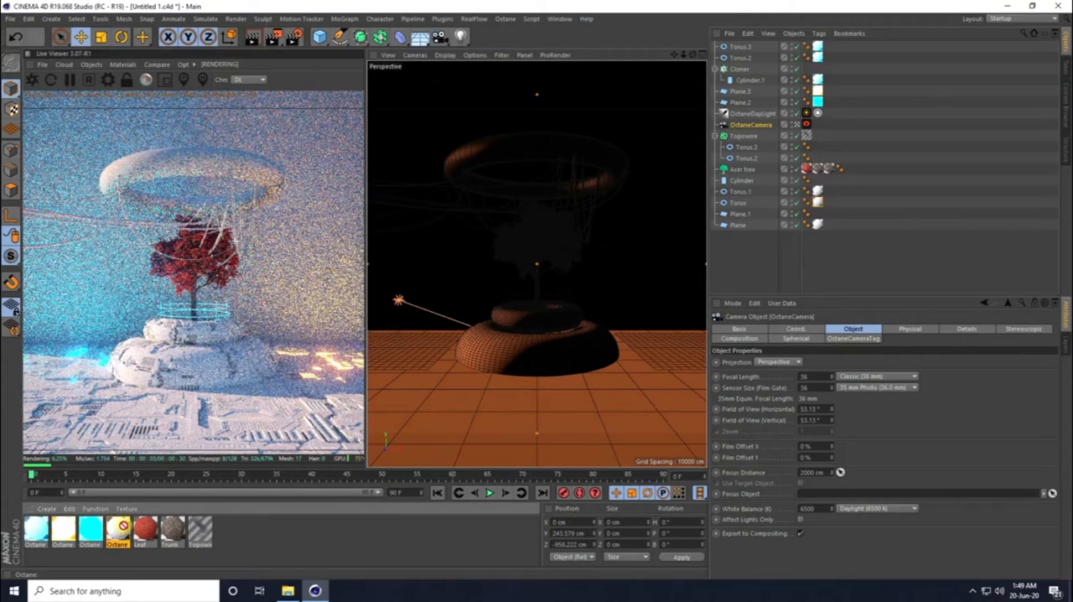
# - Apply the white Octane Material to the back wall plane and set its texture Length U and V to 50%
pyautogui.moveTo(123, 525); pyautogui.dragTo(532, 149)
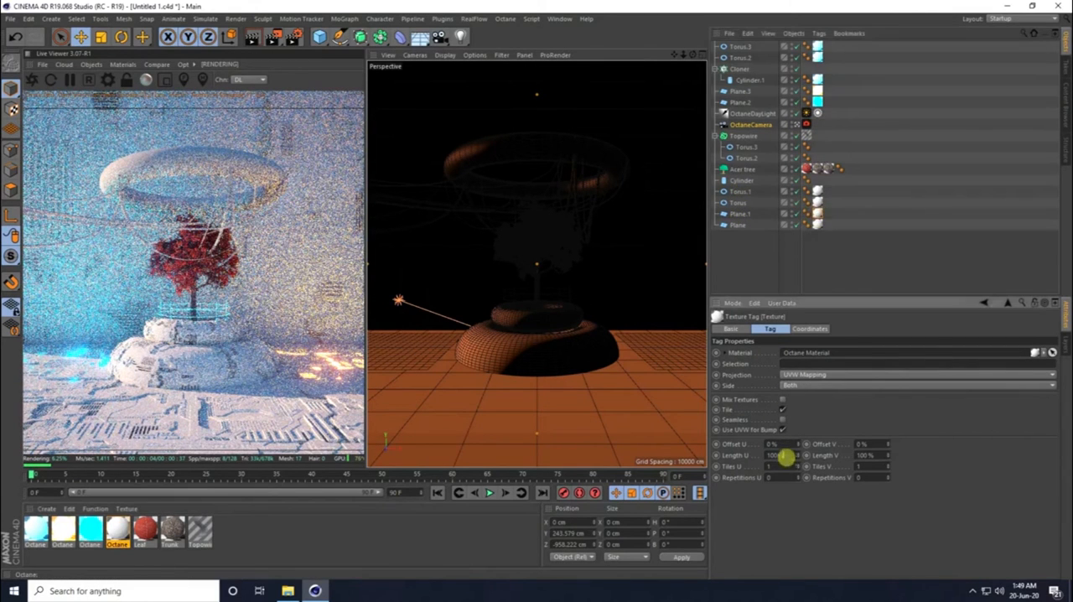
pyautogui.press('Return')
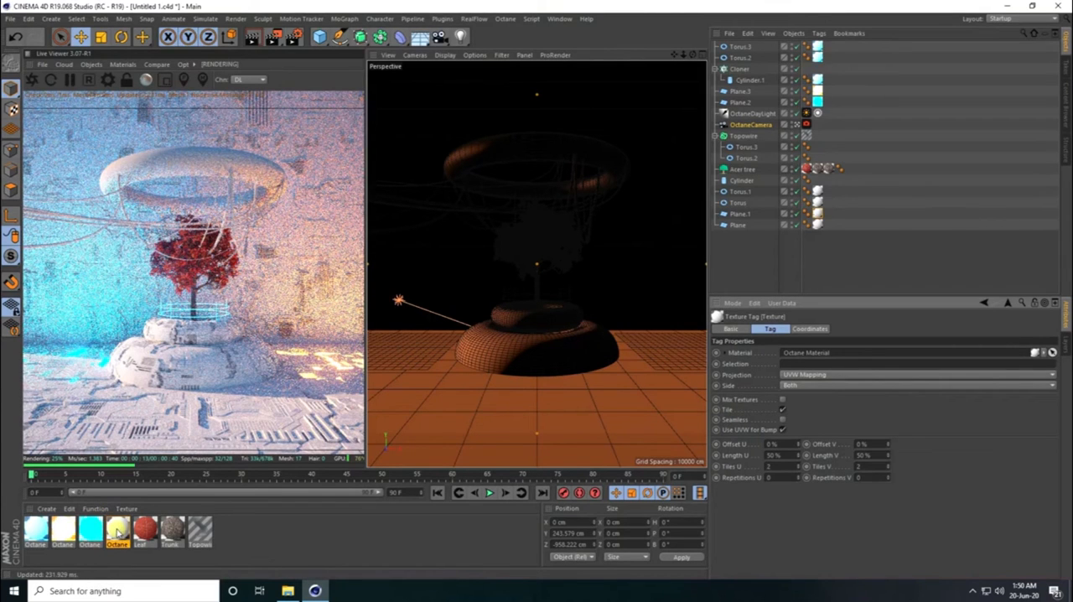
# - Duplicate the floating torus from the Topowire group as a separate object and apply the white Octane Material to the copy
pyautogui.click(741, 47)
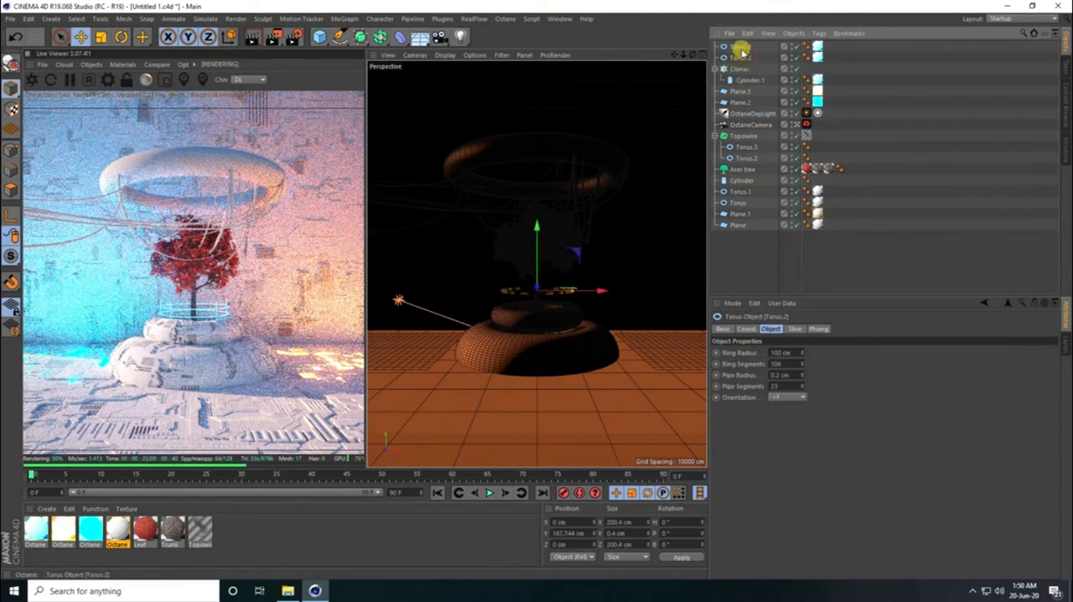
pyautogui.click(742, 136)
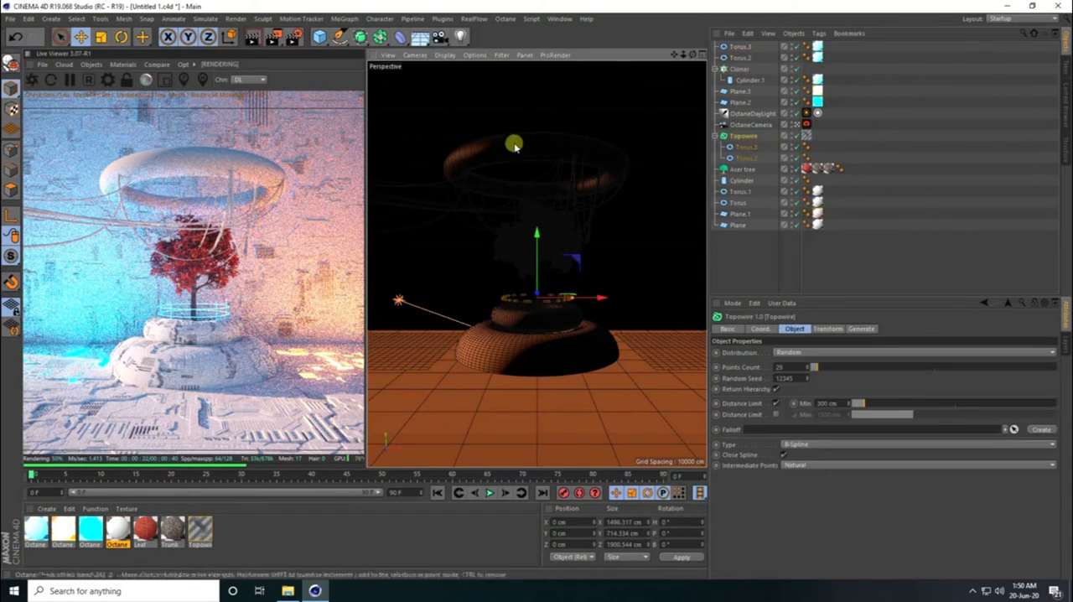
pyautogui.click(746, 158)
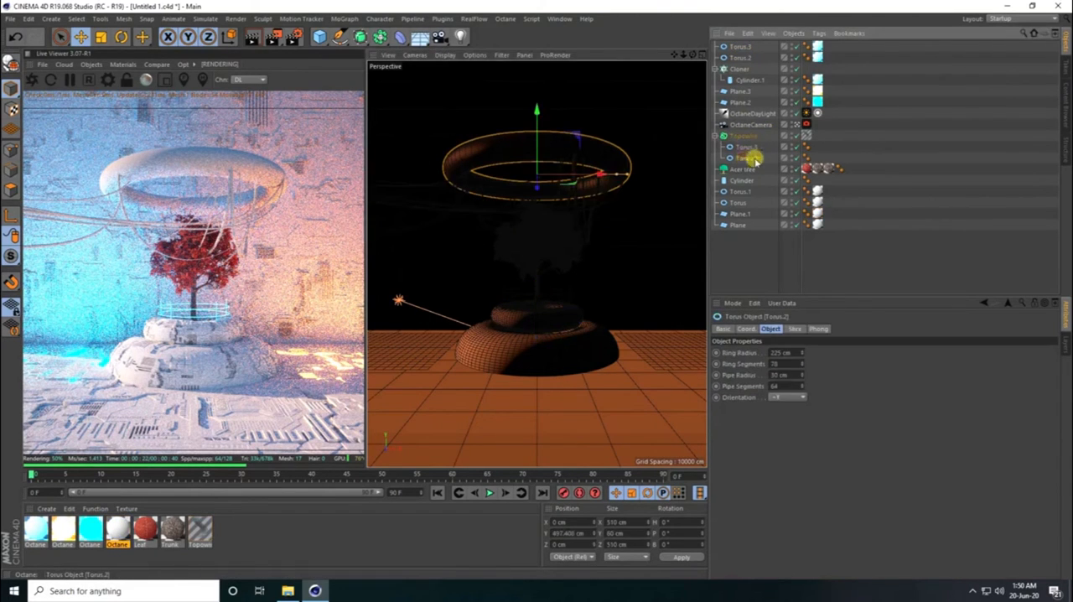
pyautogui.hotkey('ctrl', 'c')
pyautogui.hotkey('ctrl', 'v')
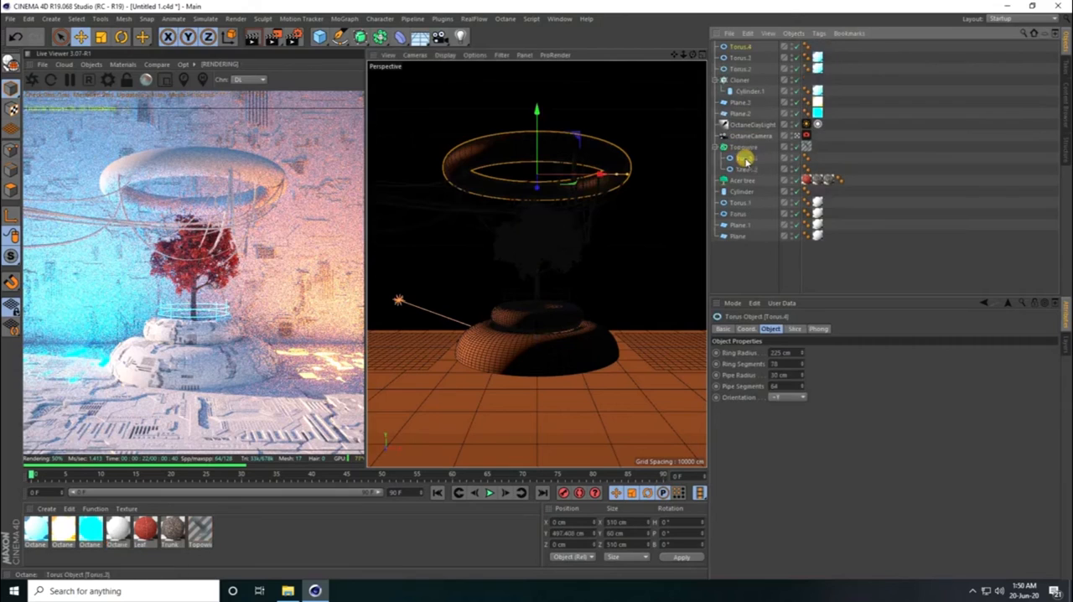
pyautogui.moveTo(741, 48); pyautogui.dragTo(740, 46)
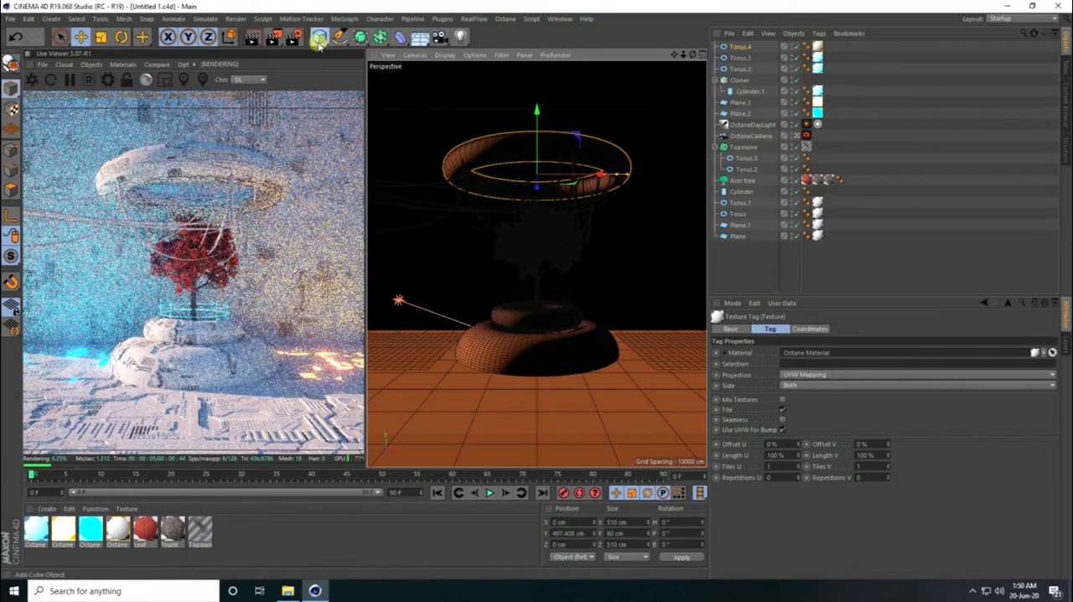
# - Add a cube, raise it to about 511 cm at the floating torus's height, and scale it down to about 21.8 cm
pyautogui.moveTo(319, 36); pyautogui.dragTo(419, 48)
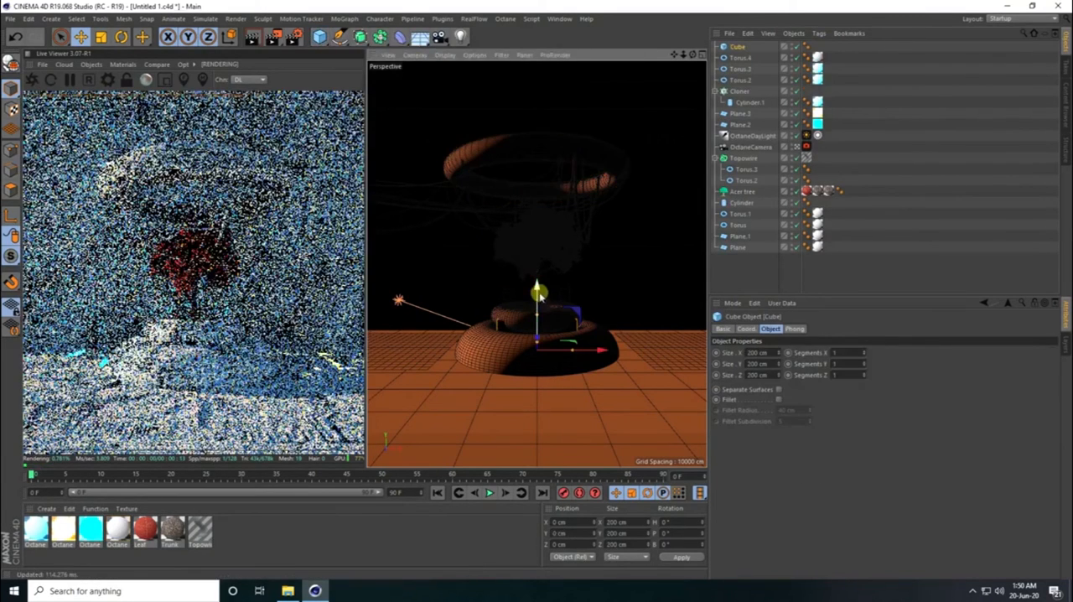
pyautogui.moveTo(538, 298); pyautogui.dragTo(537, 106)
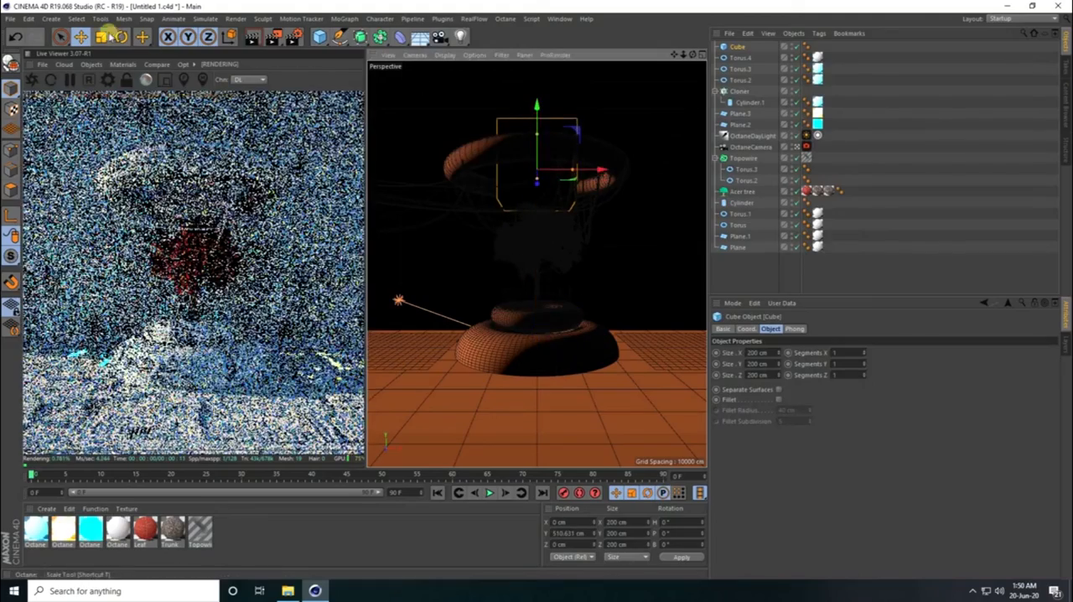
pyautogui.press('t')
pyautogui.moveTo(629, 168); pyautogui.dragTo(371, 357)
# - In the Top view, move the small cube to the floating torus's front-left outer edge and rotate its heading to -40°
pyautogui.middleClick(637, 155)
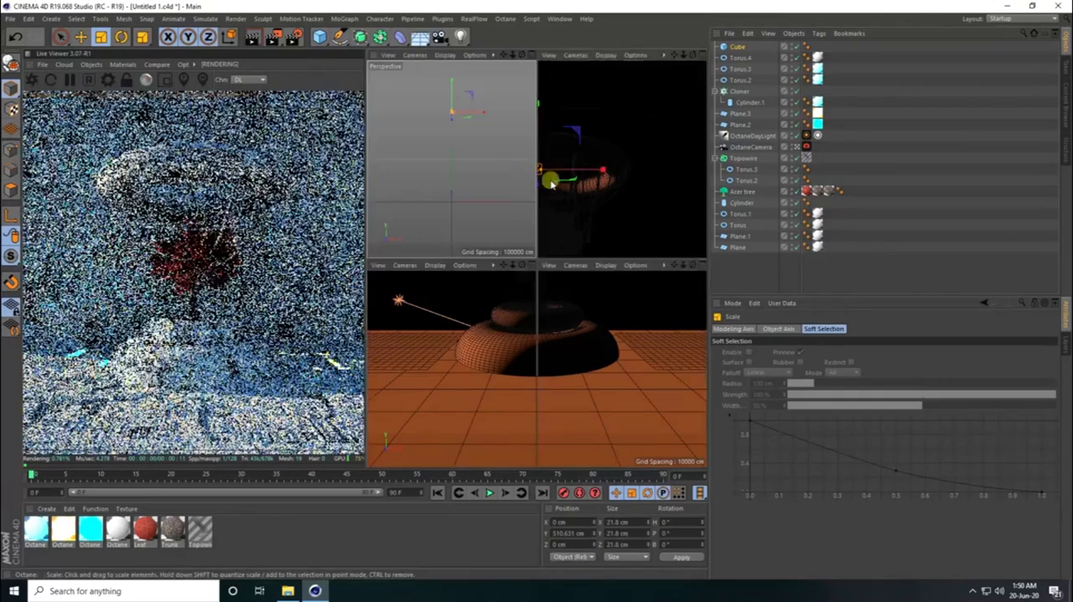
pyautogui.middleClick(591, 159)
pyautogui.scroll(3, 537, 273)
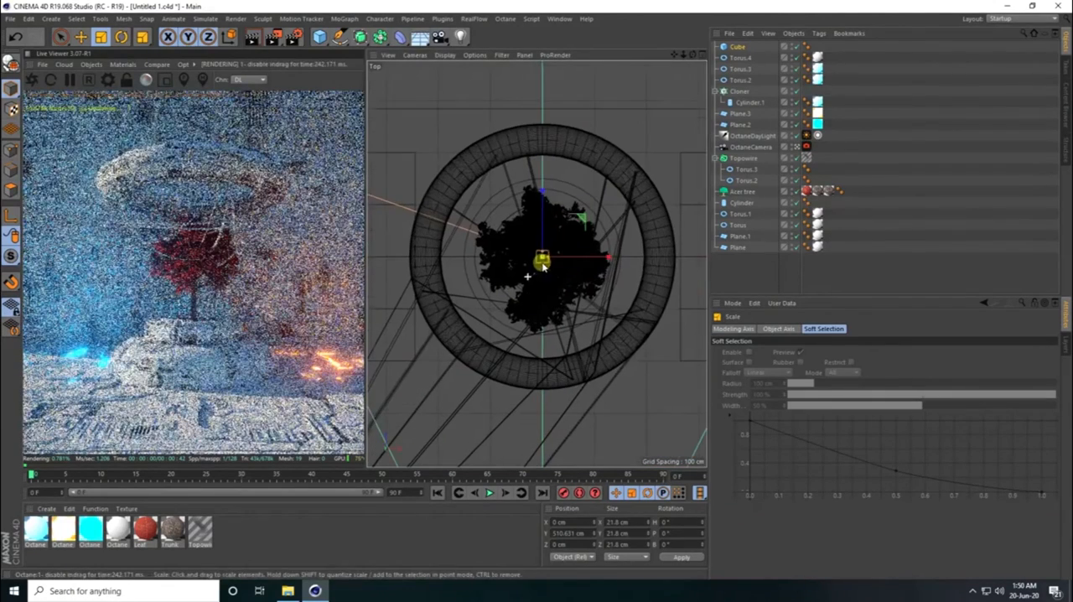
pyautogui.press('e')
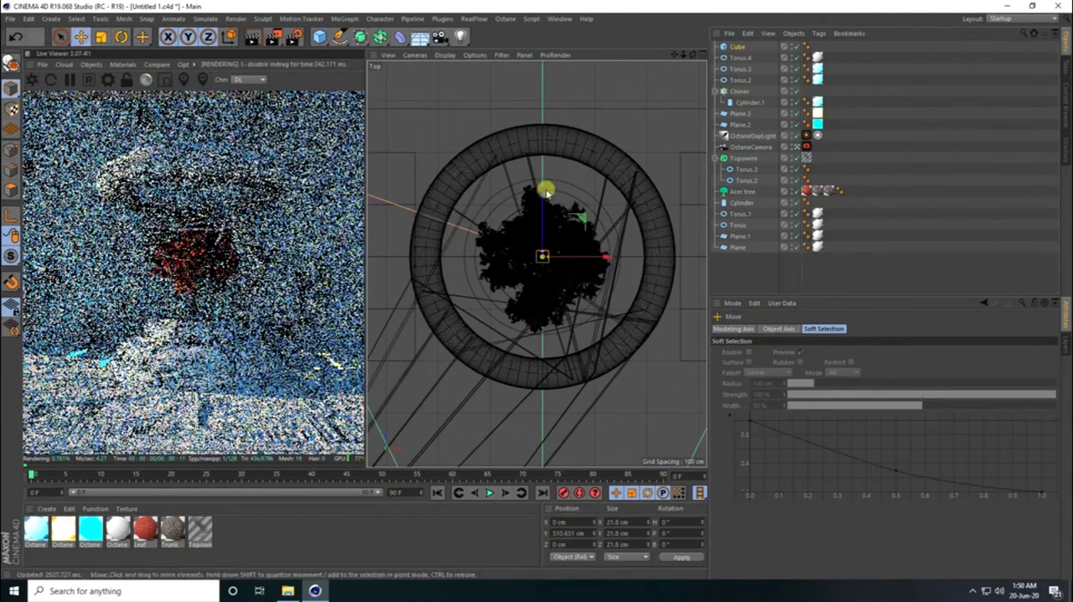
pyautogui.moveTo(543, 191); pyautogui.dragTo(524, 324)
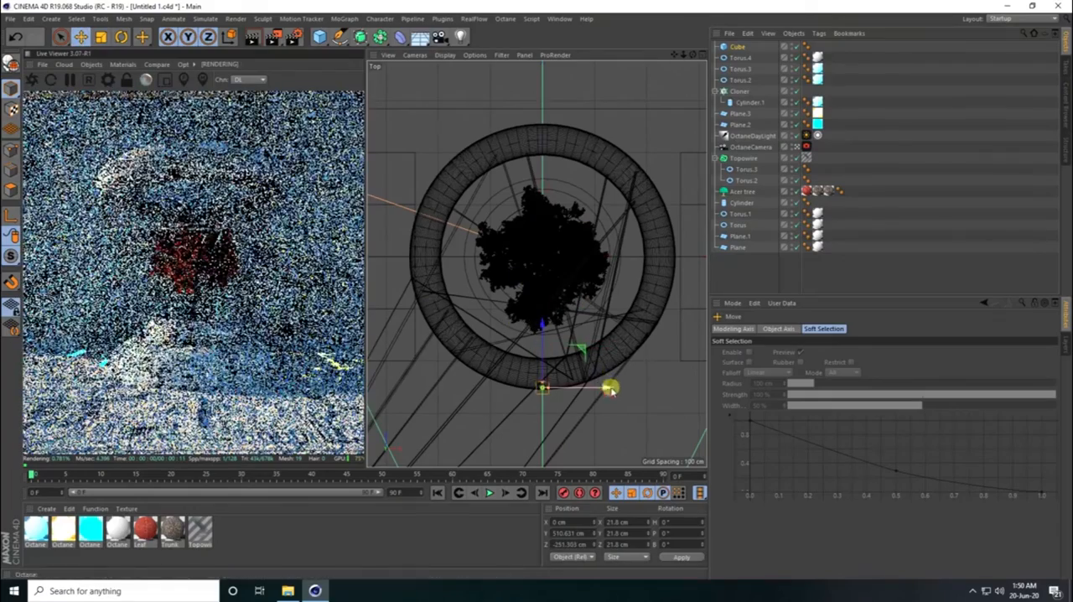
pyautogui.moveTo(608, 385); pyautogui.dragTo(532, 364)
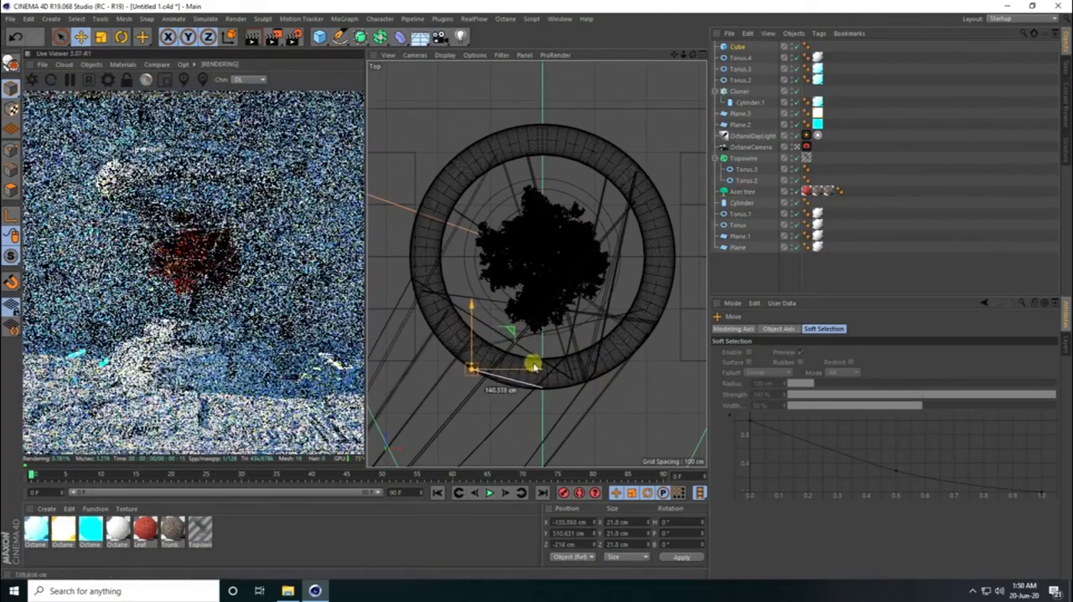
pyautogui.scroll(5, 481, 366)
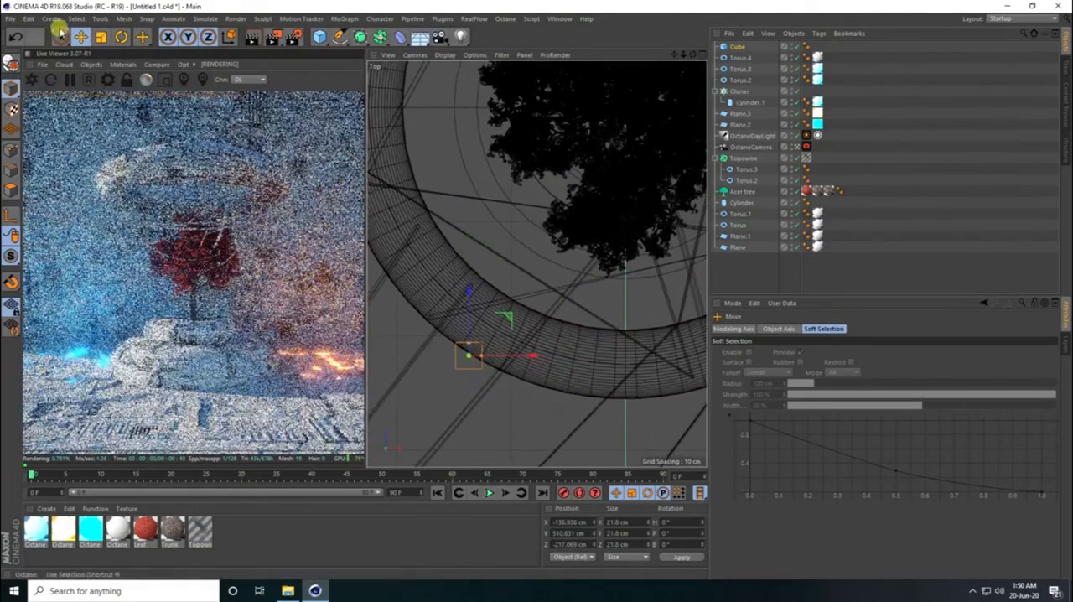
pyautogui.press('r')
pyautogui.moveTo(506, 384); pyautogui.dragTo(478, 384)
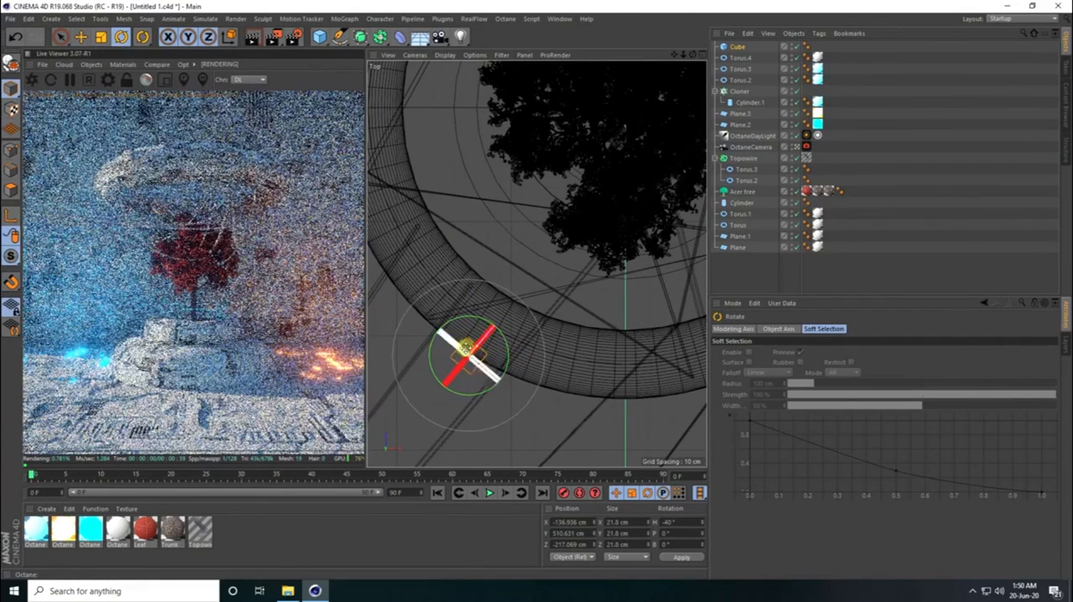
# - Duplicate the small cube beside the original along the torus's edge and apply the glowing Octane Material.2 to both cubes
pyautogui.click(80, 36)
pyautogui.keyDown('ctrl'); pyautogui.moveTo(506, 313); pyautogui.dragTo(488, 373); pyautogui.keyUp('ctrl')
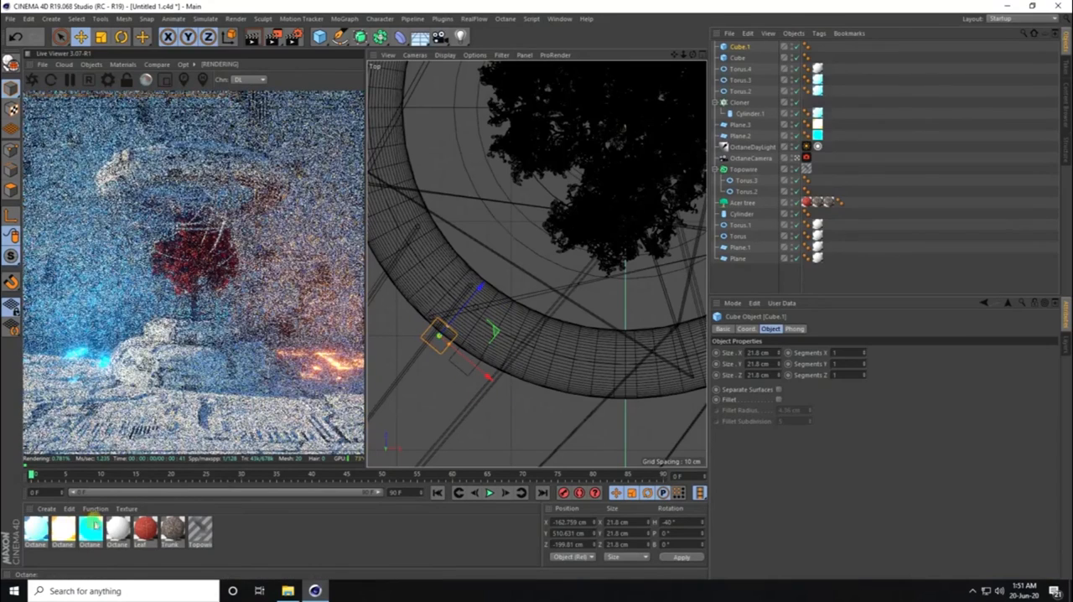
pyautogui.moveTo(34, 532); pyautogui.dragTo(817, 101)
pyautogui.moveTo(741, 59); pyautogui.dragTo(740, 57)
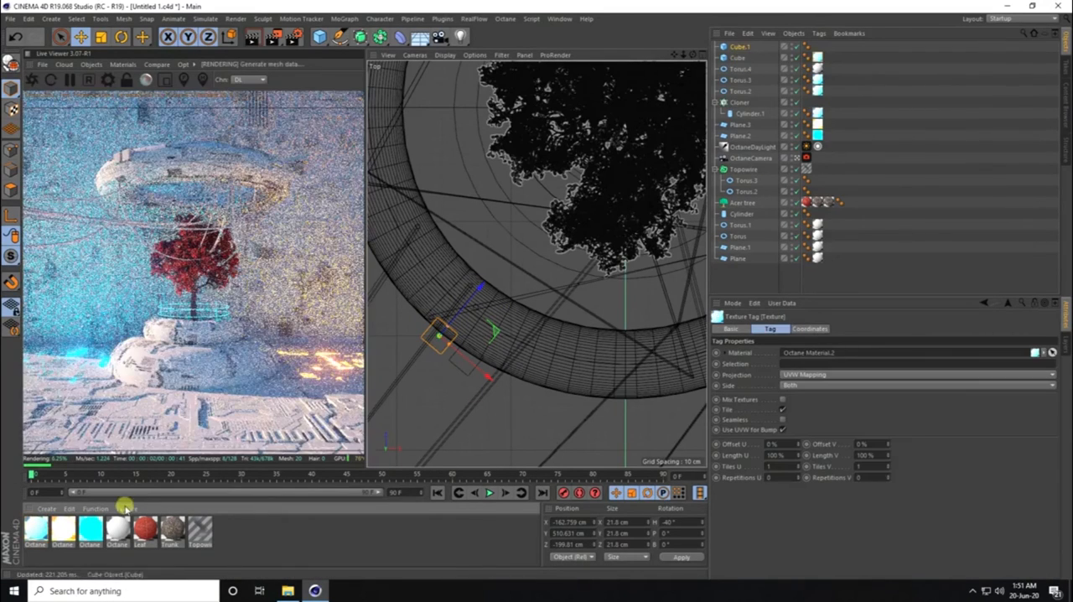
pyautogui.moveTo(414, 335); pyautogui.dragTo(739, 48)
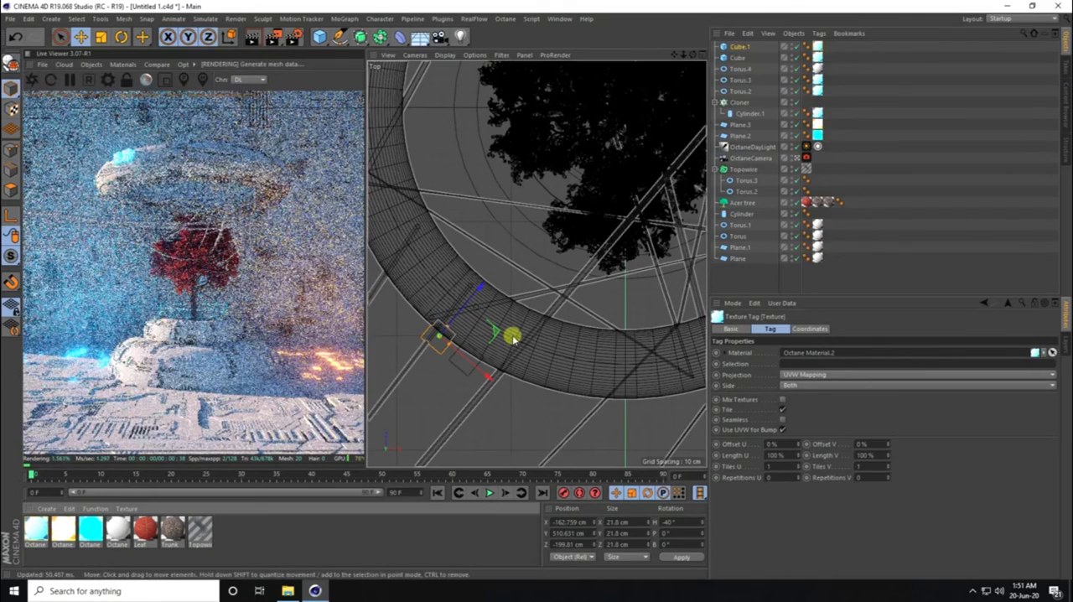
# - Select both glowing cubes and shift them together slightly inward into the floating torus
pyautogui.click(735, 56)
pyautogui.keyDown('ctrl'); pyautogui.click(738, 46); pyautogui.keyUp('ctrl')
pyautogui.scroll(3, 452, 335)
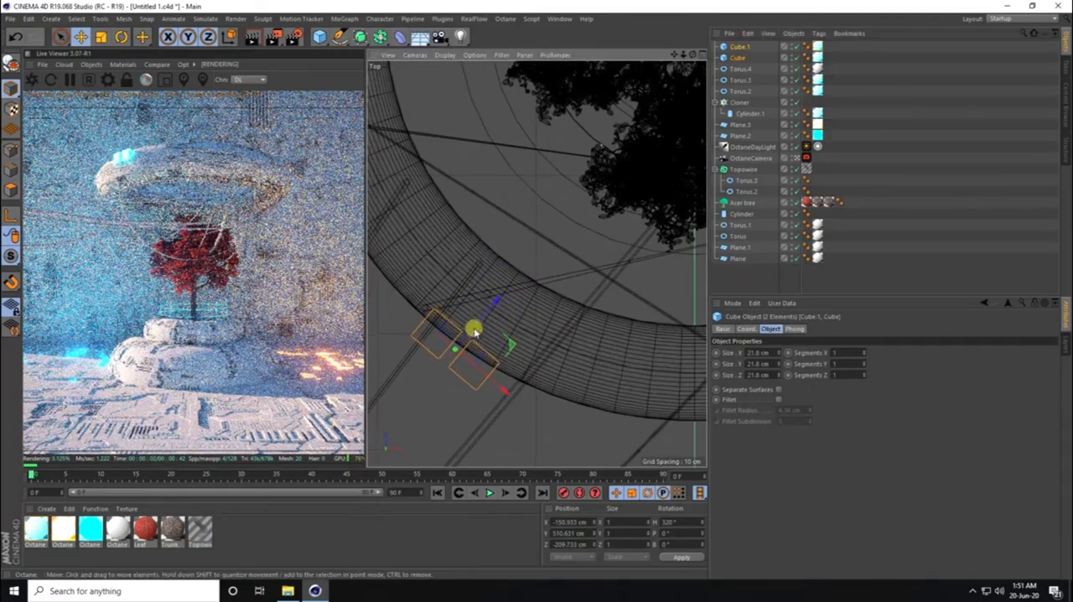
pyautogui.moveTo(494, 302); pyautogui.dragTo(501, 300)
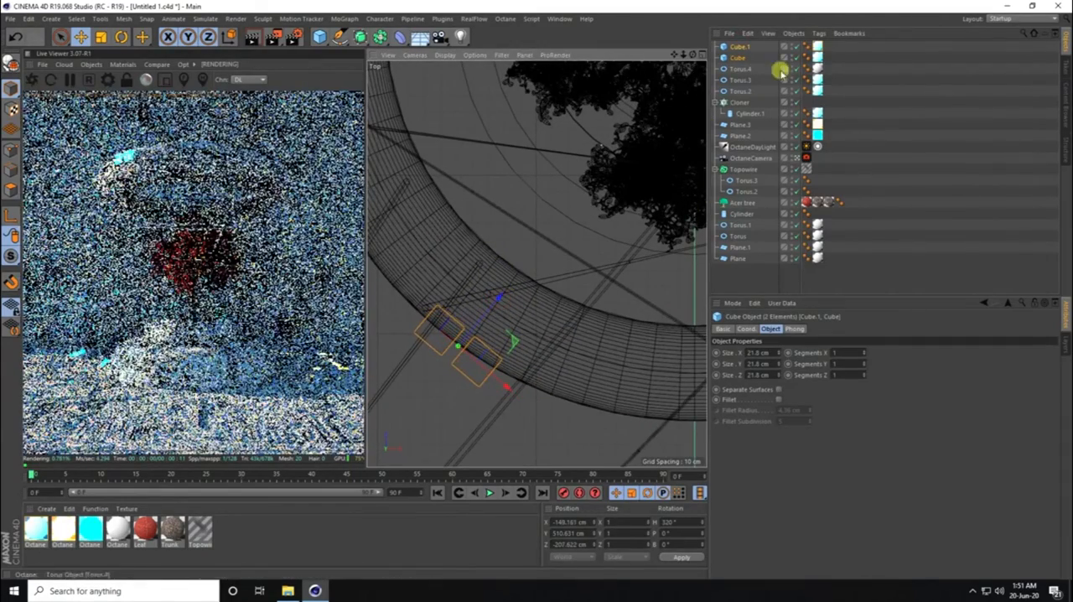
# - Set the white texture's projection on the floating torus copy to Spherical
pyautogui.click(817, 69)
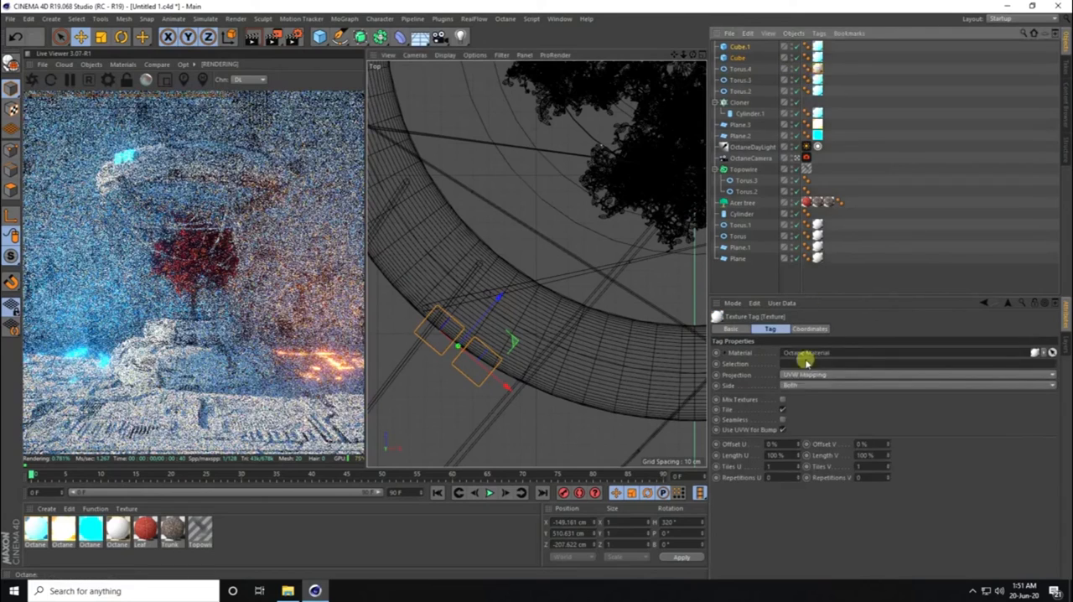
pyautogui.click(792, 375)
pyautogui.click(796, 390)
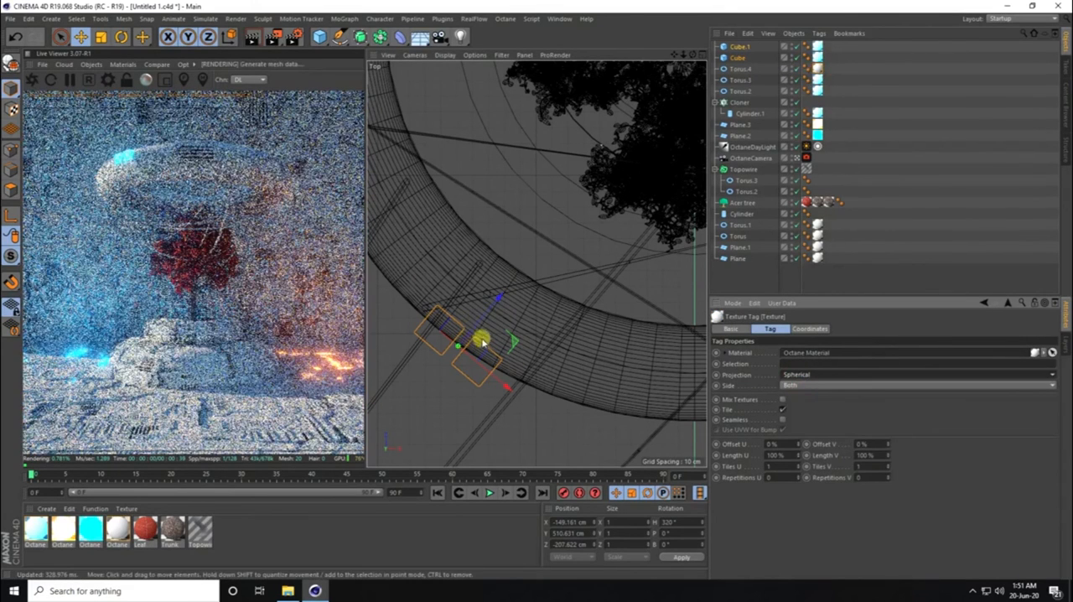
# - In the Front view, lower both glowing cubes by 10 cm within the floating torus and scale them down slightly
pyautogui.middleClick(482, 342)
pyautogui.middleClick(581, 354)
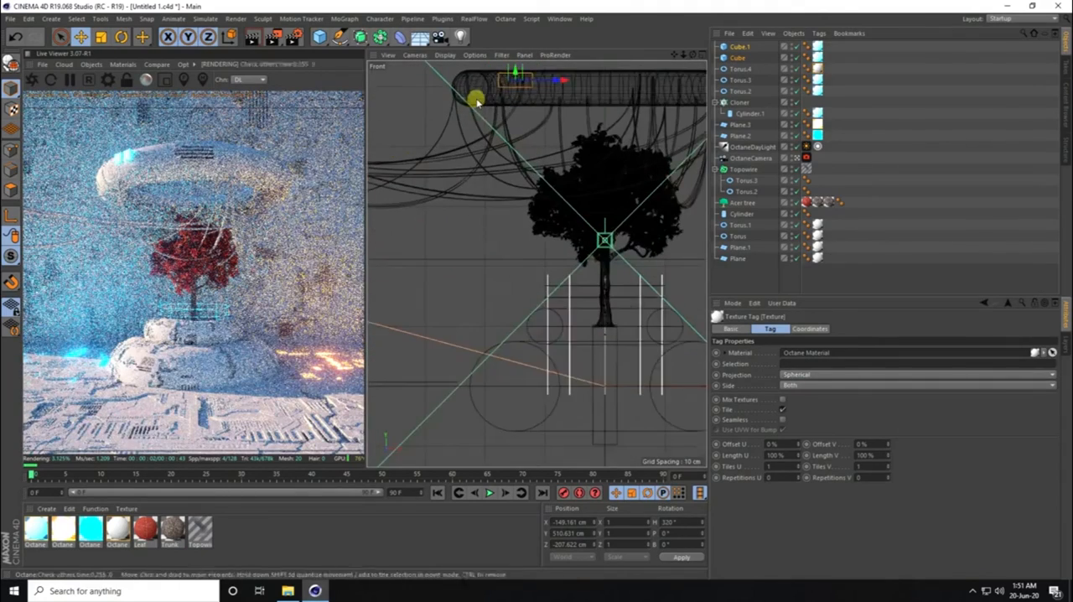
pyautogui.keyDown('alt'); pyautogui.moveTo(490, 115); pyautogui.dragTo(475, 185, button='middle'); pyautogui.keyUp('alt')
pyautogui.scroll(4, 488, 146)
pyautogui.moveTo(512, 91); pyautogui.dragTo(510, 98)
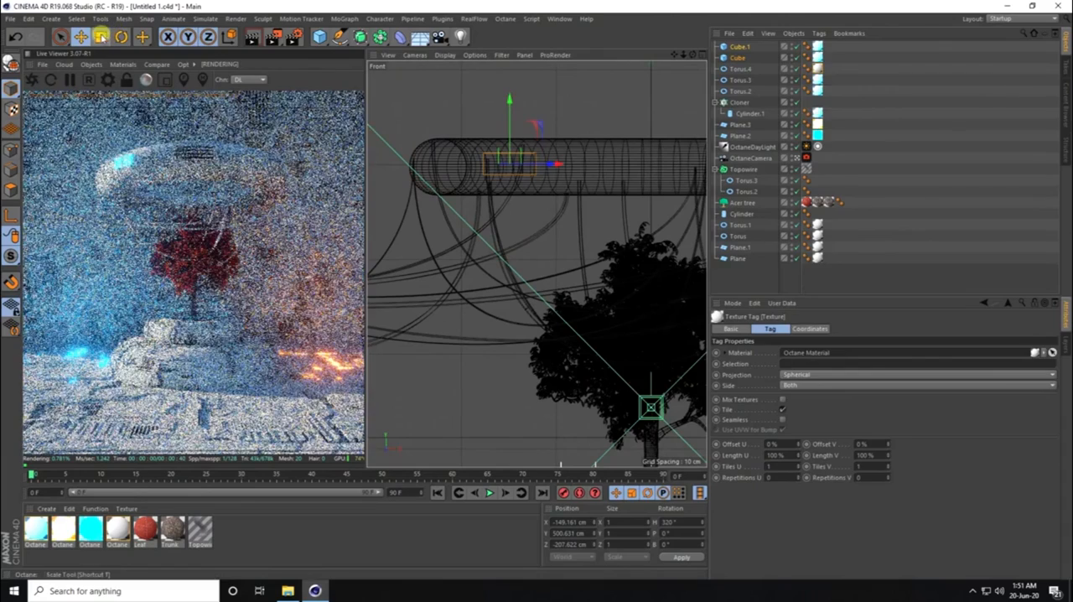
pyautogui.click(100, 36)
pyautogui.moveTo(608, 139); pyautogui.dragTo(531, 151)
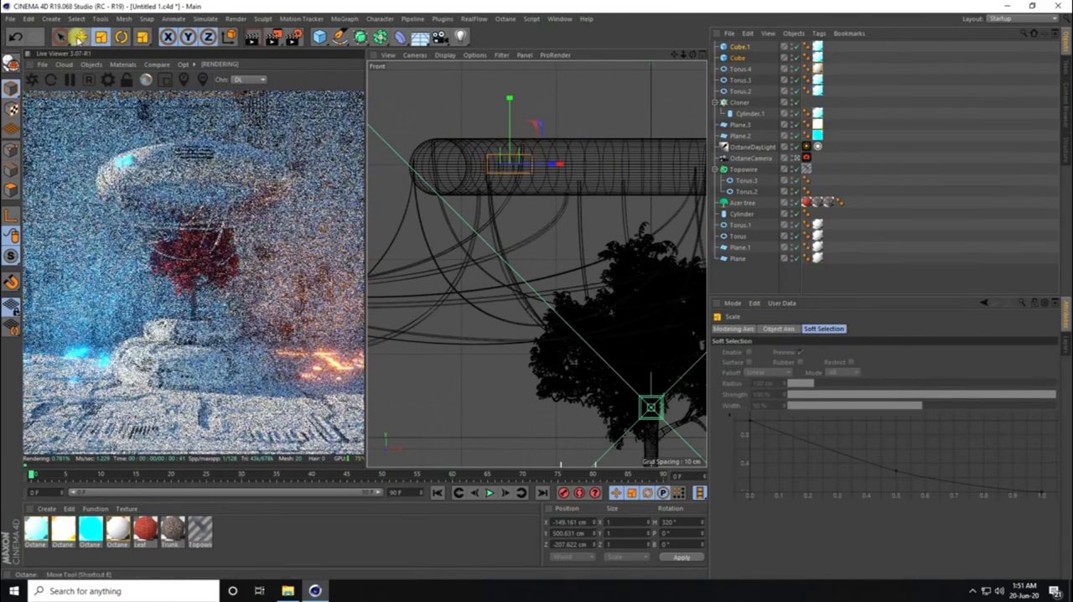
pyautogui.click(78, 36)
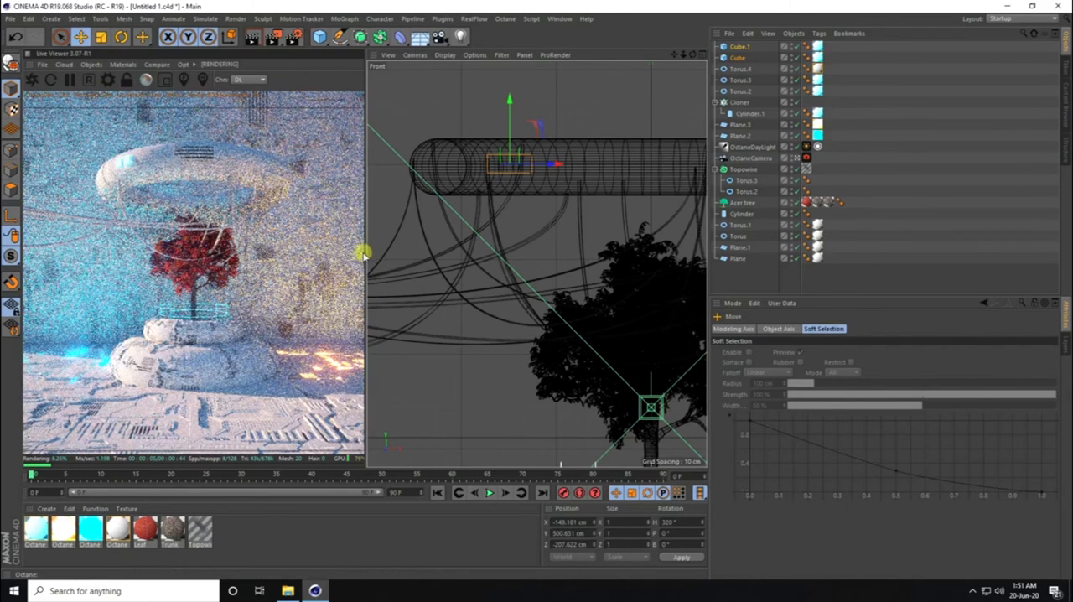
# - Widen the Live Viewer and view the reference renders 1.jpg and 2.jpg in Photos
pyautogui.moveTo(364, 253); pyautogui.dragTo(444, 258)
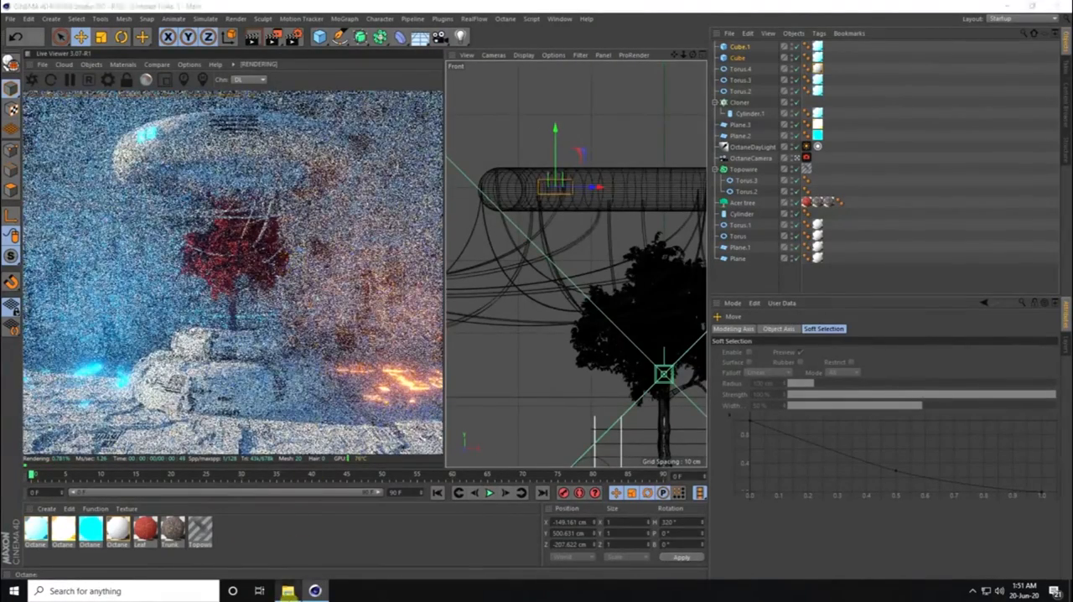
pyautogui.click(287, 591)
pyautogui.doubleClick(149, 142)
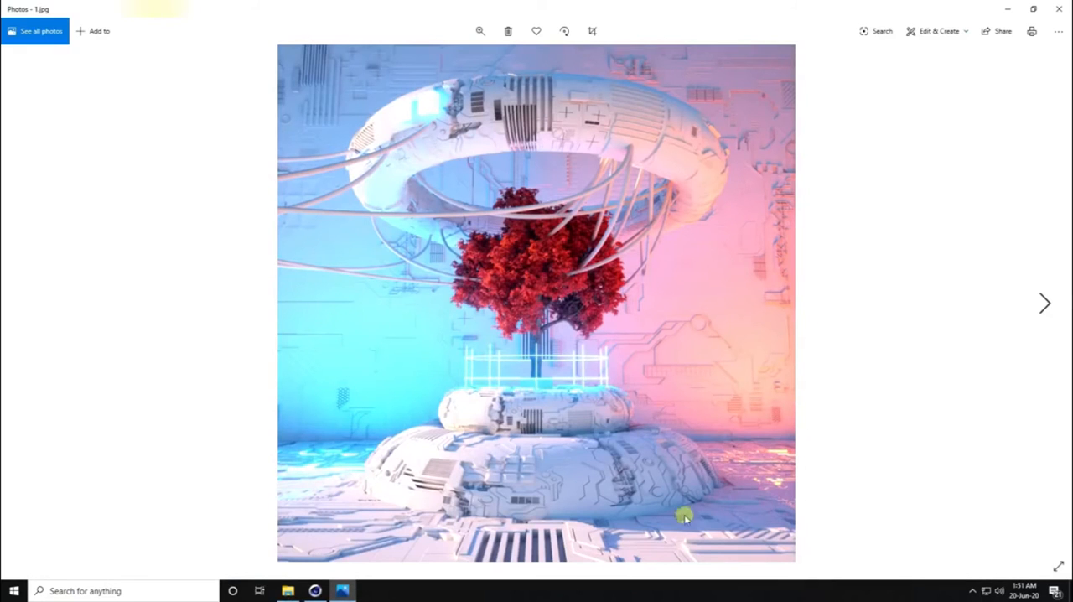
pyautogui.click(1046, 305)
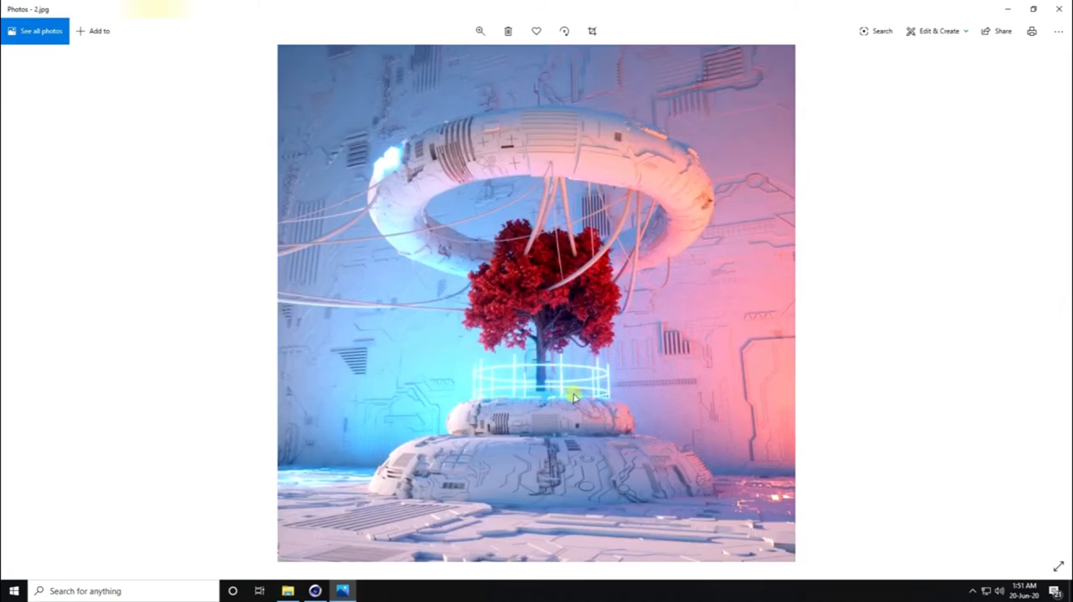
# - Compare the Live Viewer render with the reference image 2.jpg in Photos, ending back in Cinema 4D
pyautogui.click(315, 590)
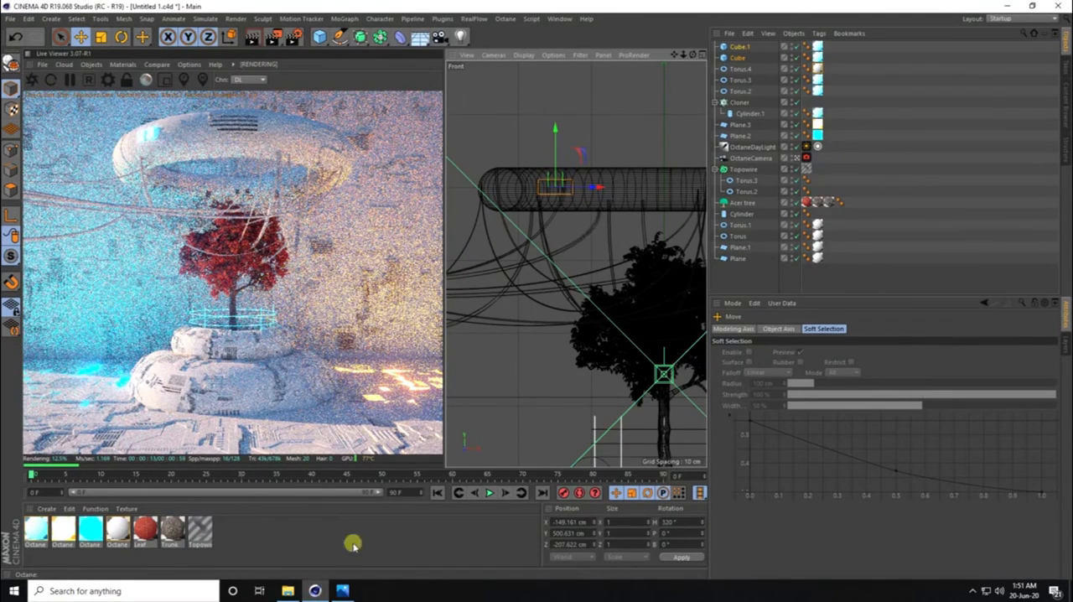
pyautogui.click(342, 590)
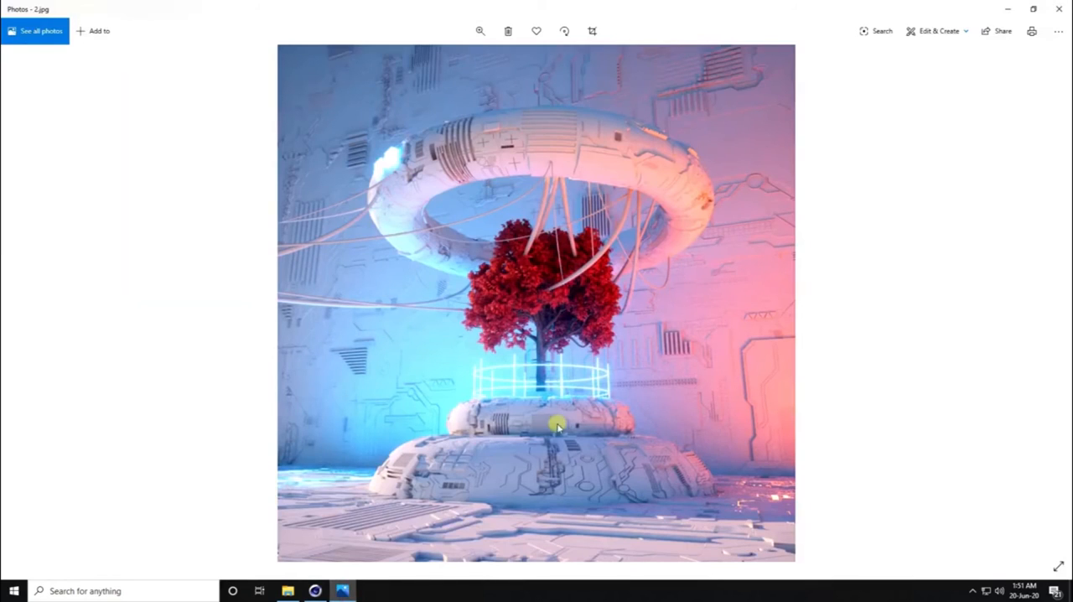
pyautogui.click(344, 587)
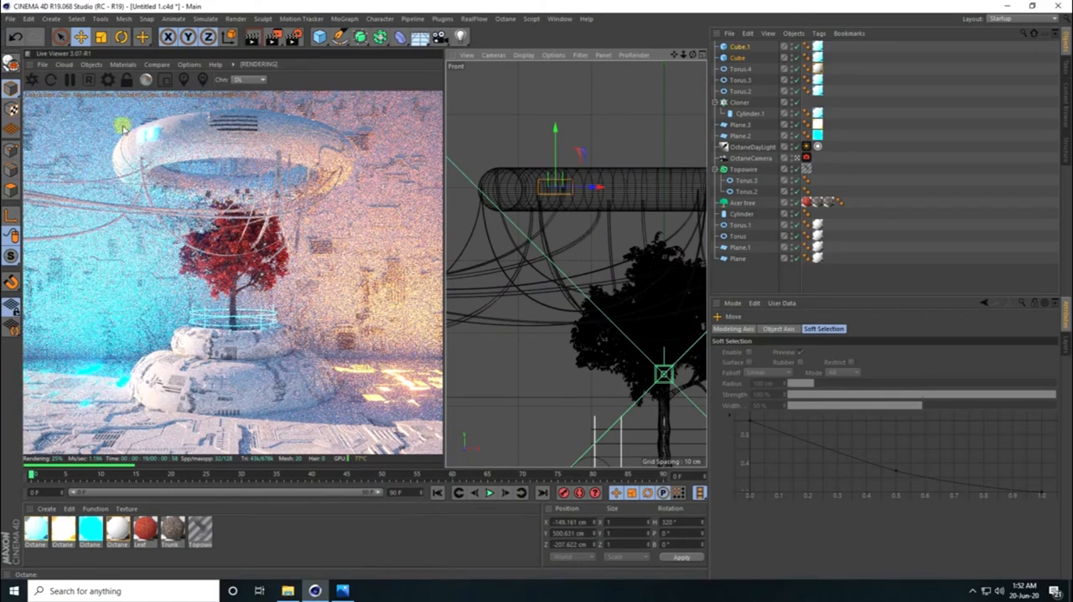
# - Set the Octane kernel's GI mode to GI_DIFFUSE and its maximum samples to 3000
pyautogui.click(107, 79)
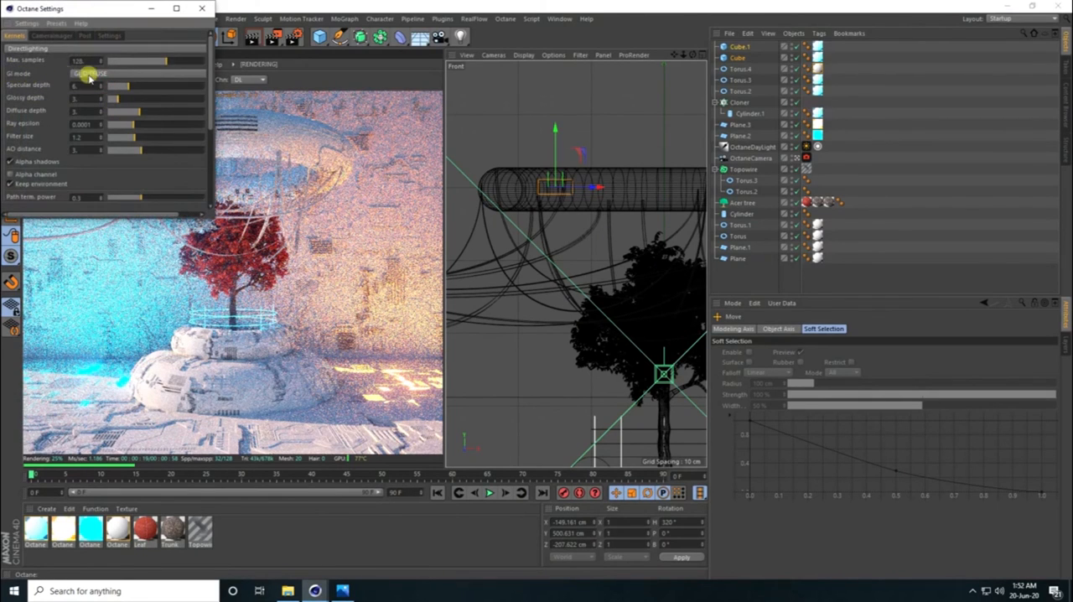
pyautogui.click(93, 74)
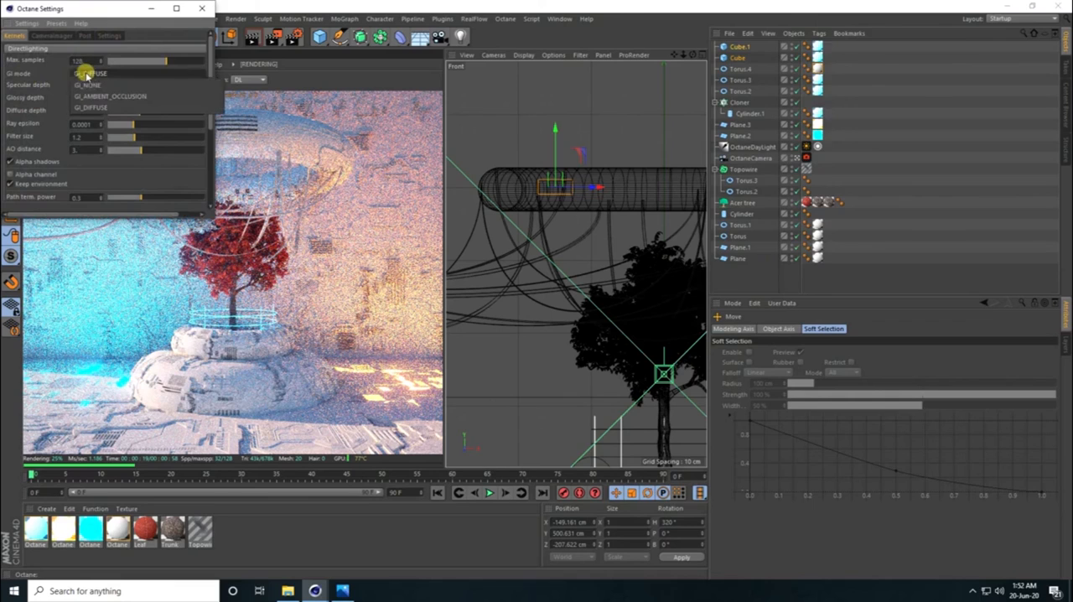
pyautogui.click(84, 106)
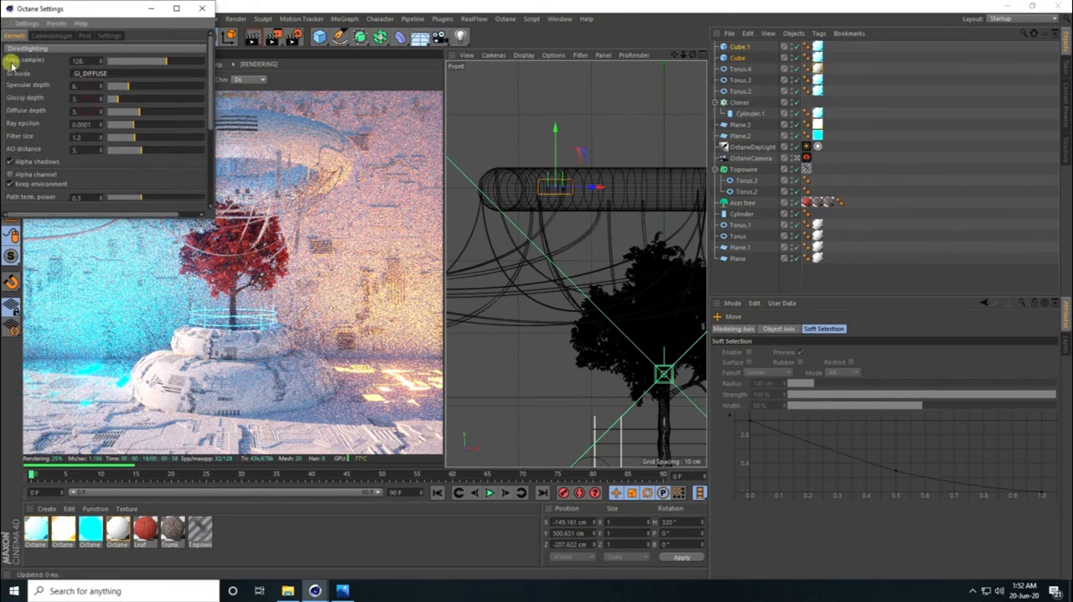
pyautogui.doubleClick(89, 61)
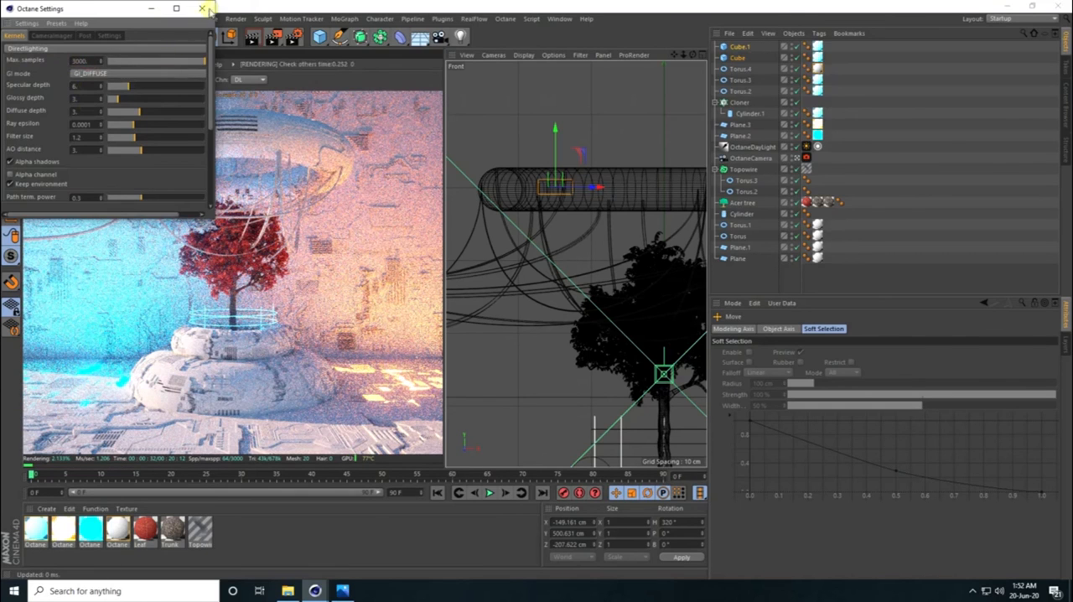
pyautogui.click(201, 8)
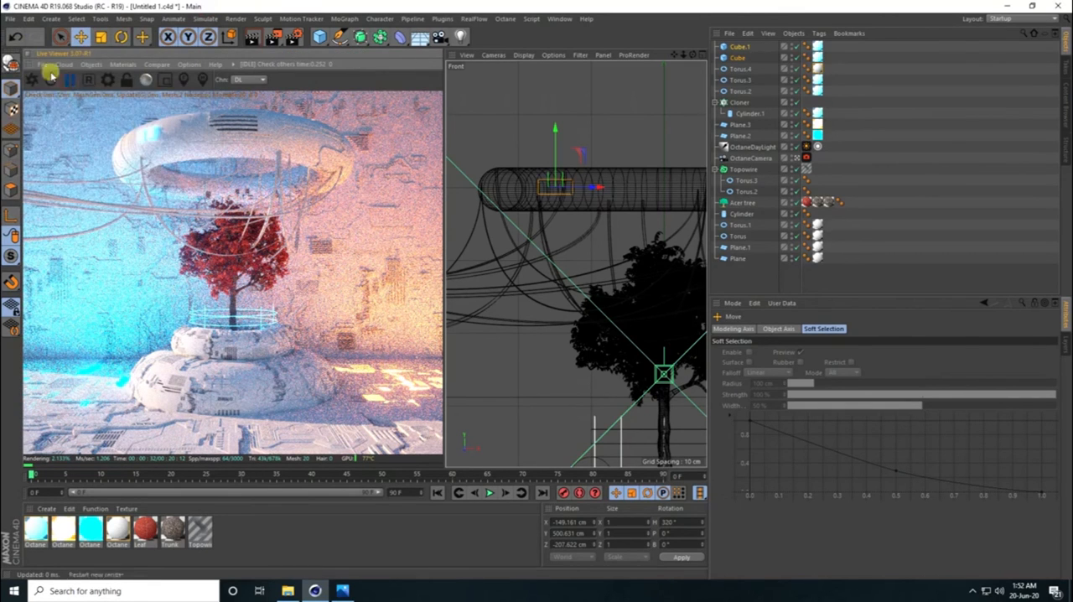
pyautogui.click(10, 18)
pyautogui.click(18, 109)
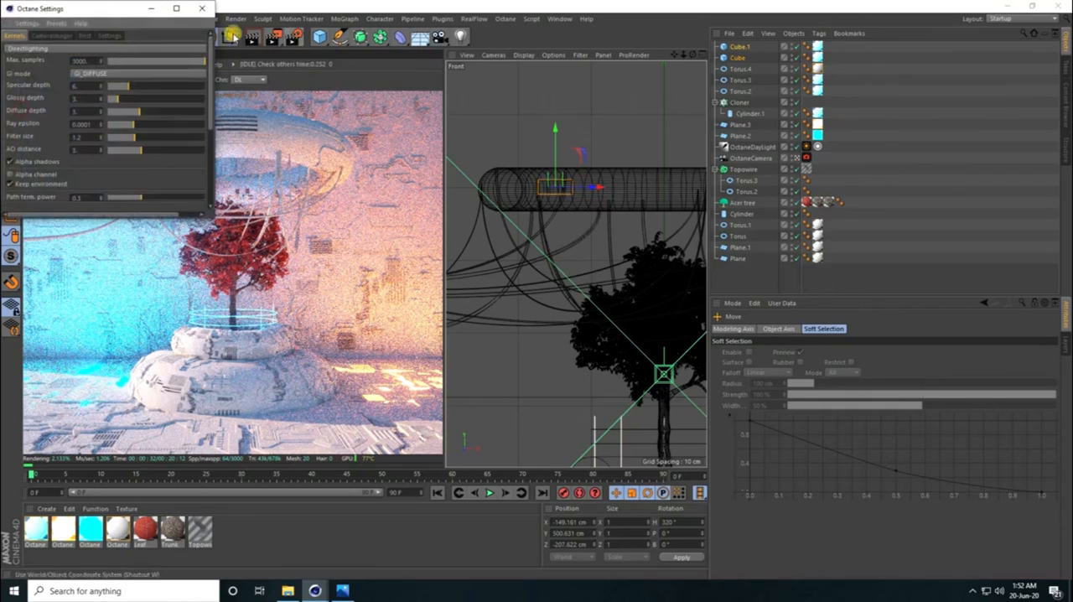
pyautogui.click(201, 11)
# - Choose Octane Renderer as the renderer in the render settings and check its main options
pyautogui.click(292, 38)
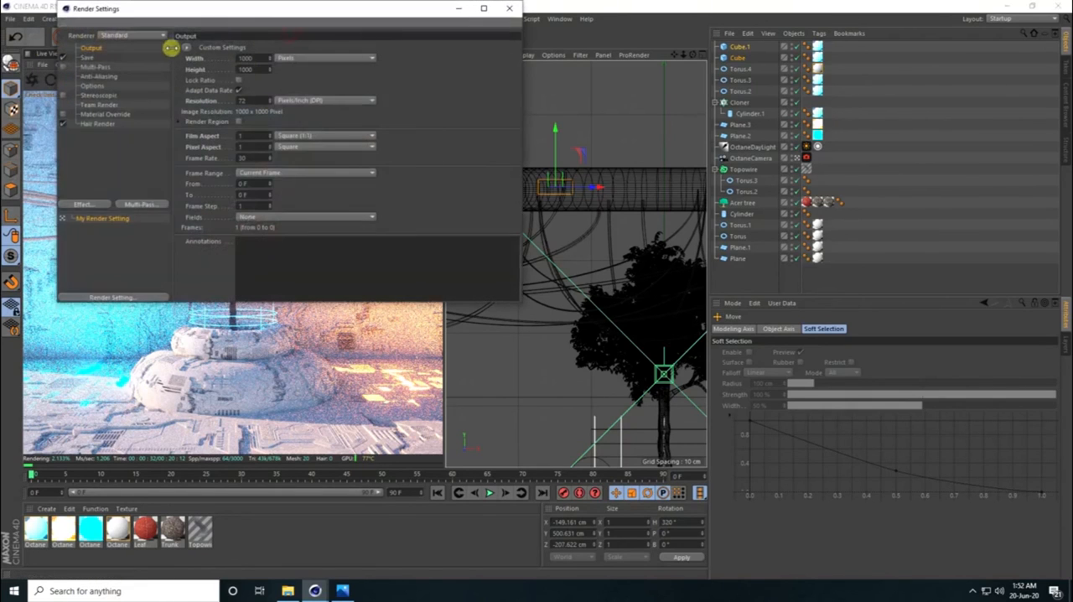
pyautogui.click(124, 38)
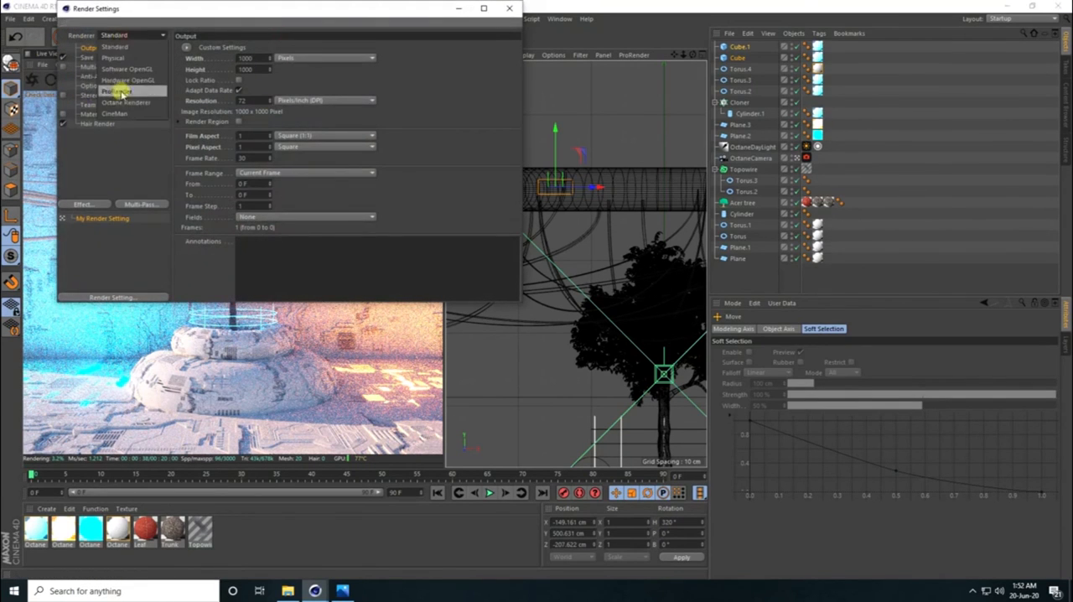
pyautogui.click(127, 102)
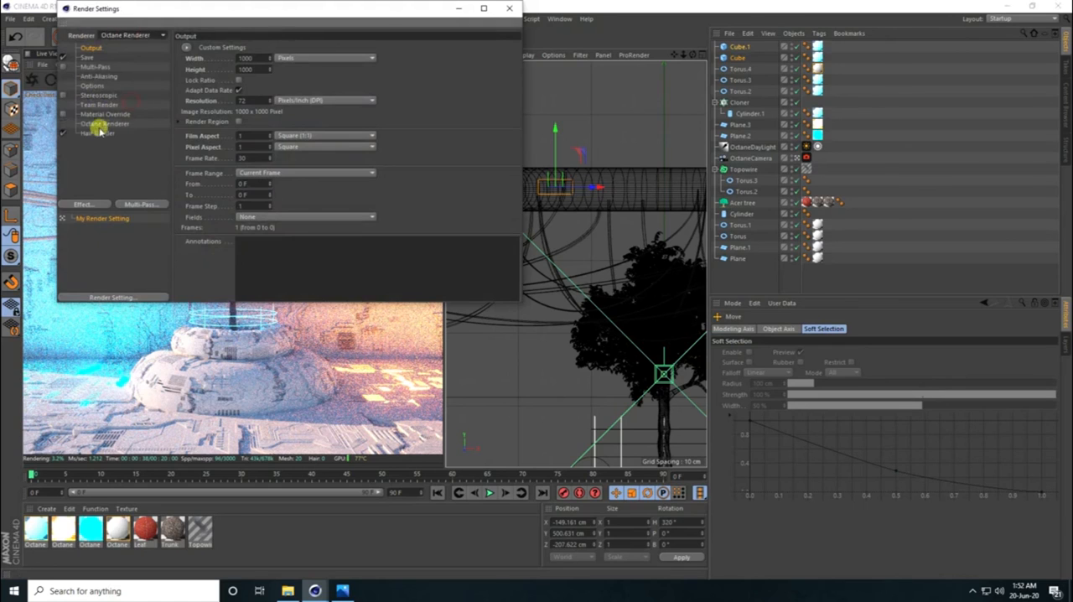
pyautogui.click(100, 124)
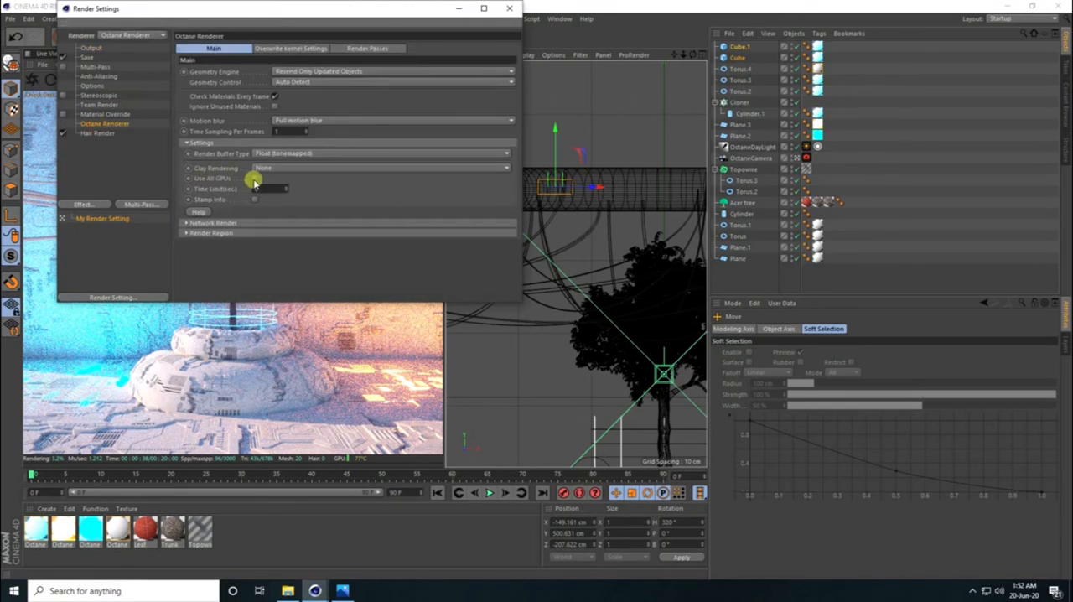
pyautogui.click(508, 9)
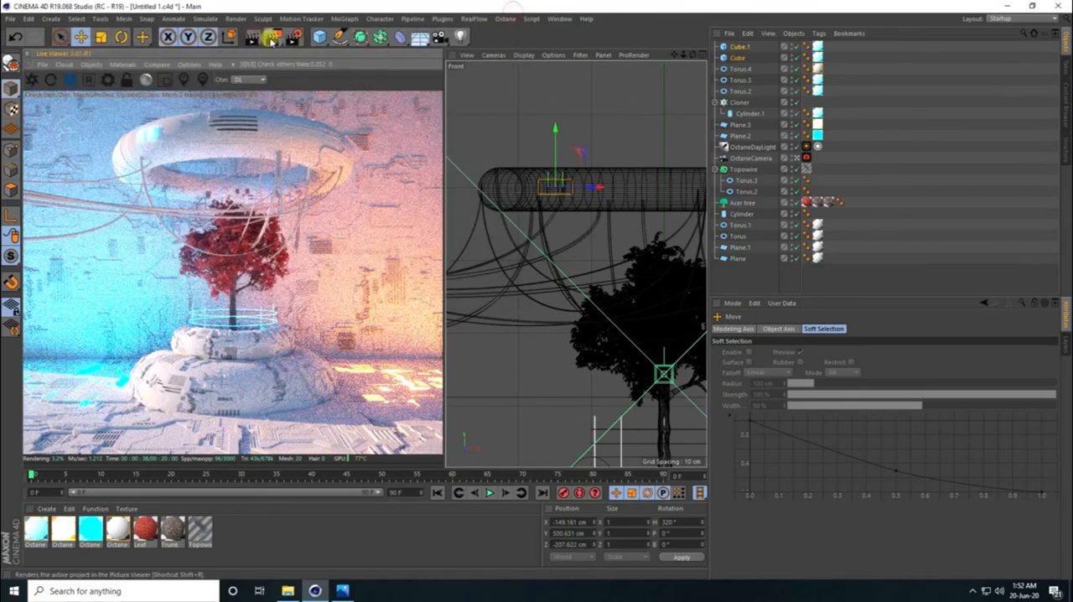
# - Render the scene to a maximized Picture Viewer and show the image filter settings
pyautogui.click(271, 39)
pyautogui.click(654, 112)
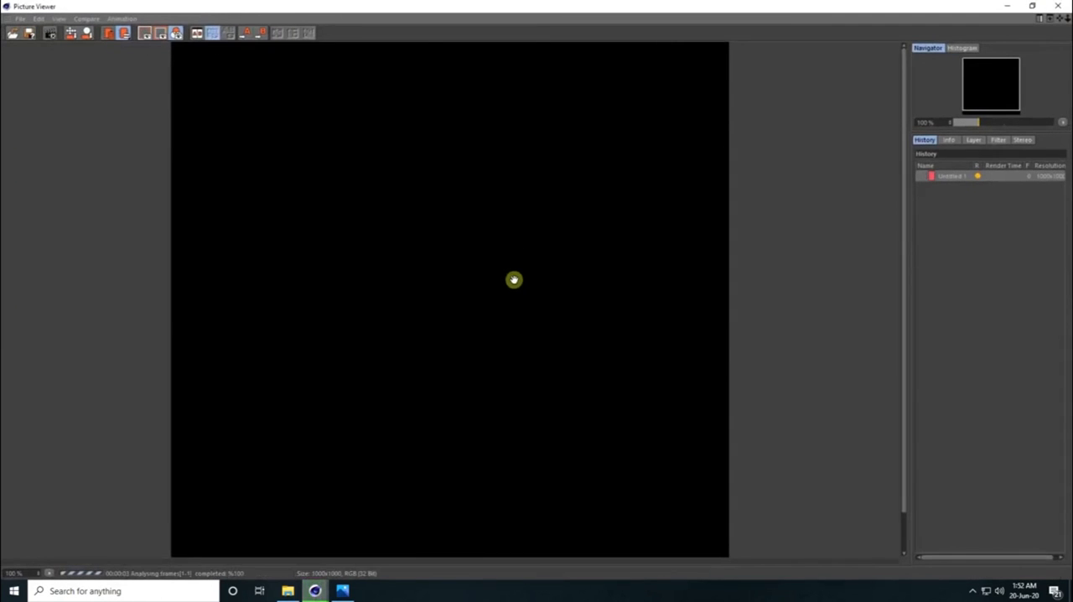
pyautogui.click(1000, 141)
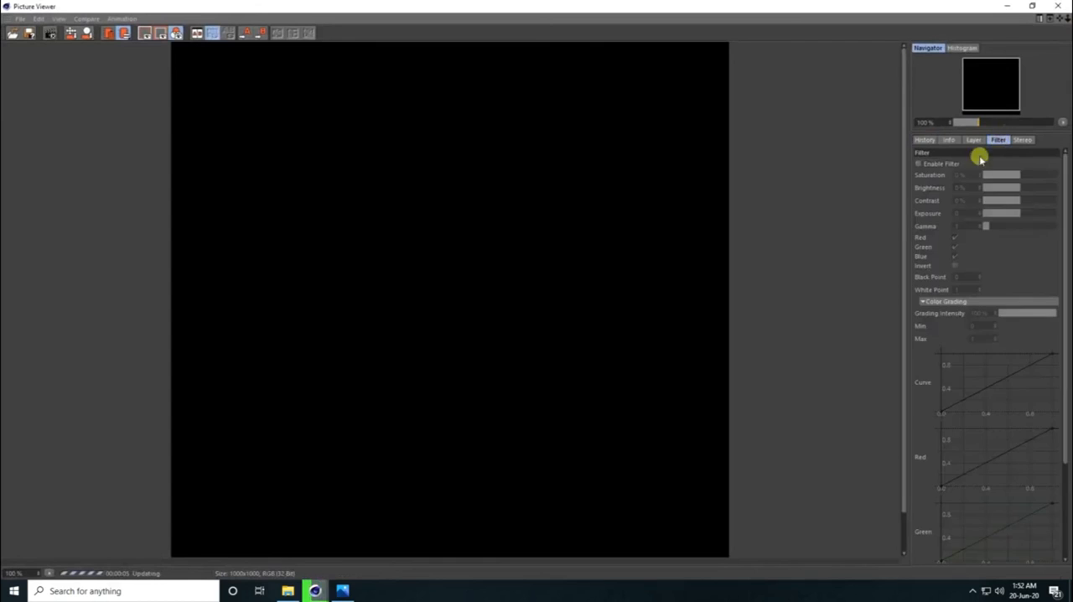